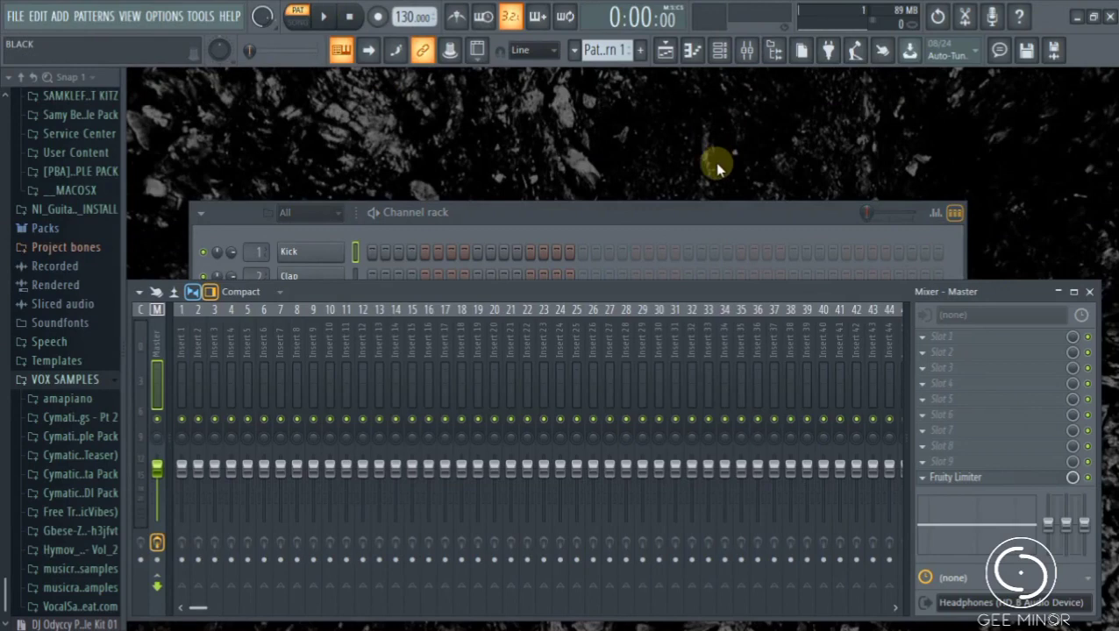
Step: Move the Channel rack clear above the mixer, shift the mixer slightly down, and enable the metronome
left_click_drag(701, 212, 692, 78)
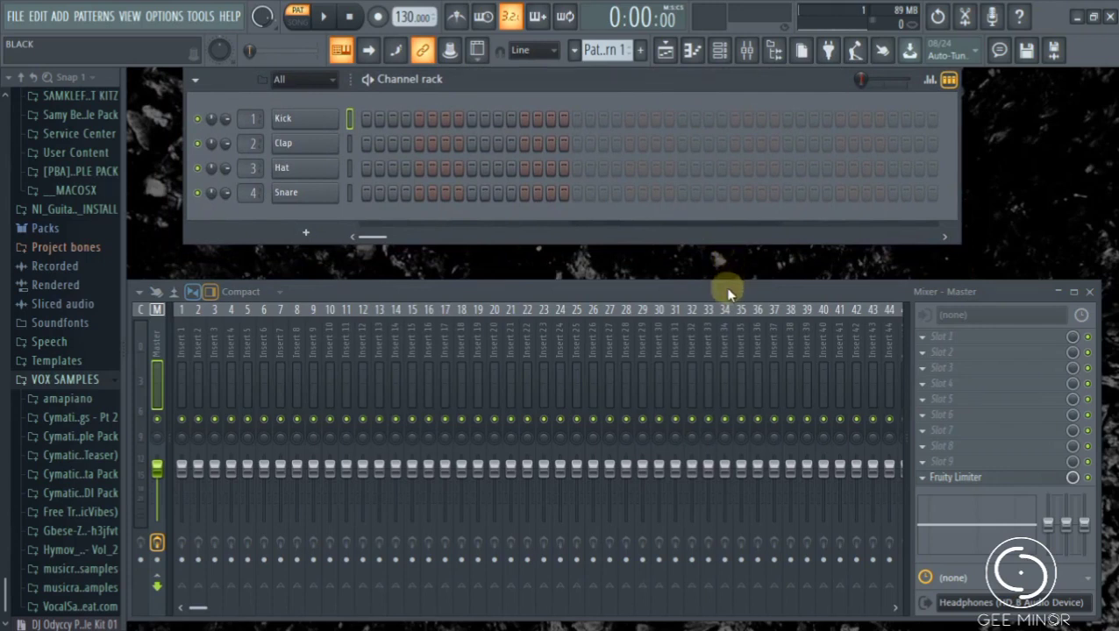
left_click_drag(727, 292, 725, 301)
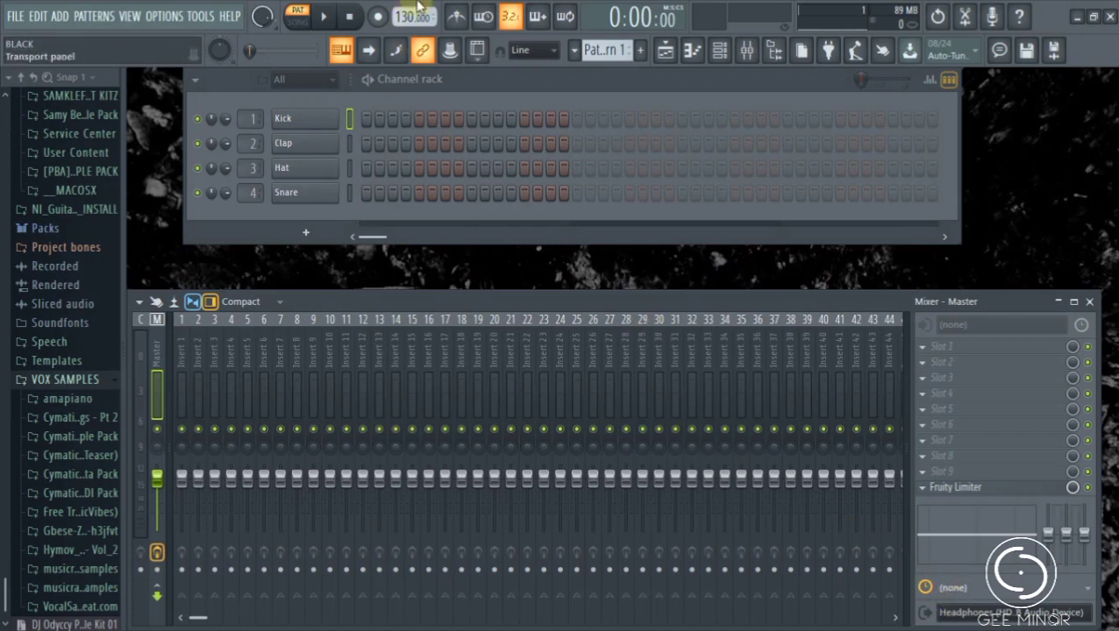
left_click(458, 18)
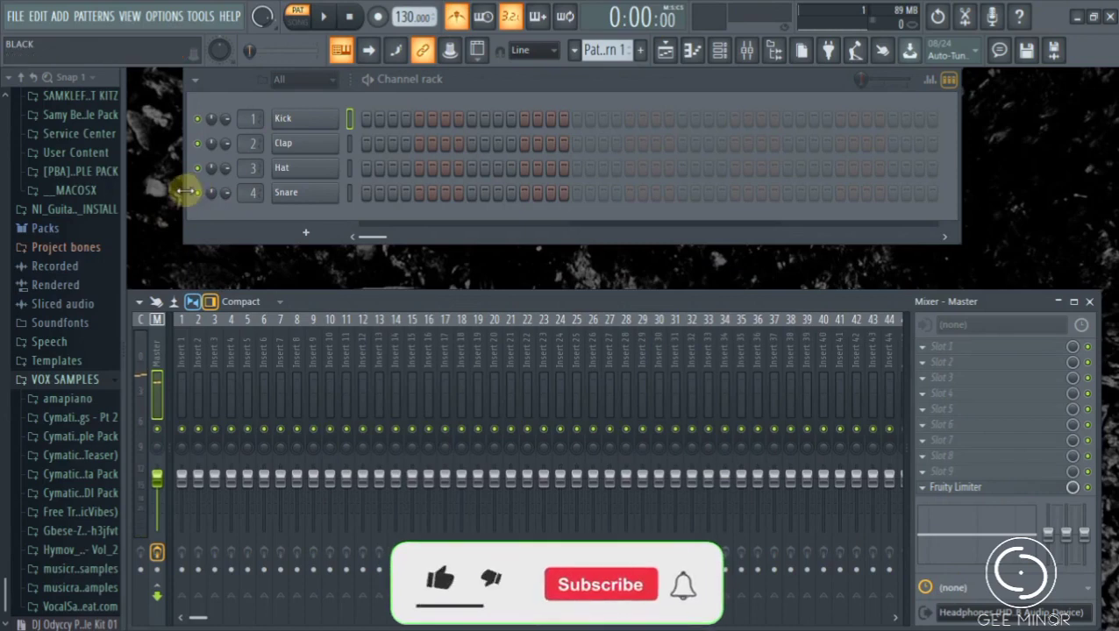
Step: Widen the Channel rack on both sides so it spans the full workspace beside the browser
left_click_drag(185, 191, 133, 193)
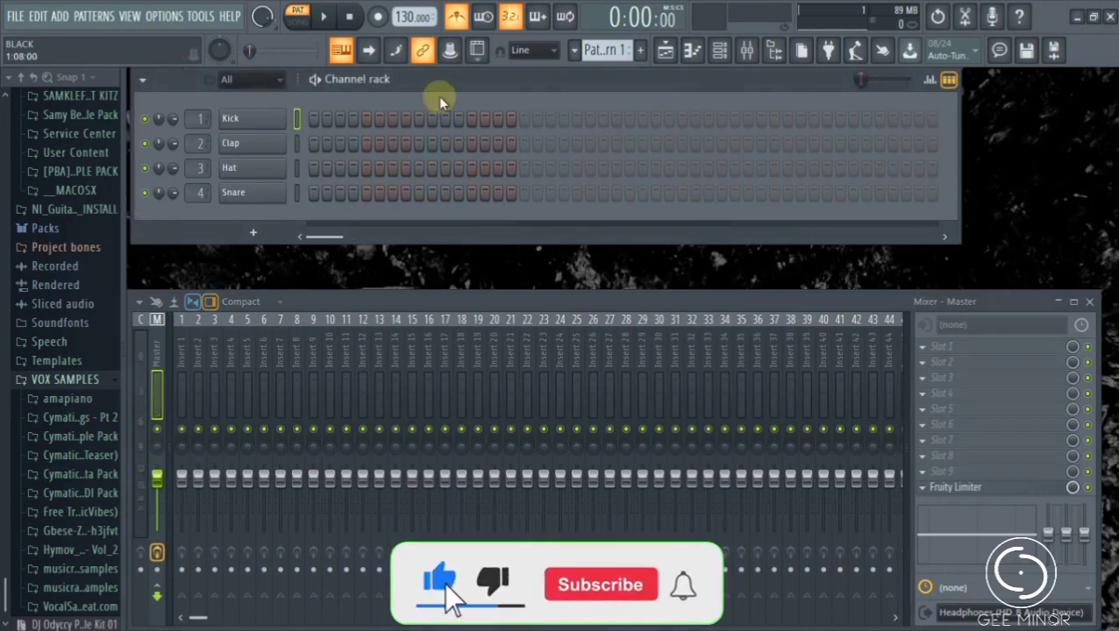
left_click_drag(449, 83, 445, 82)
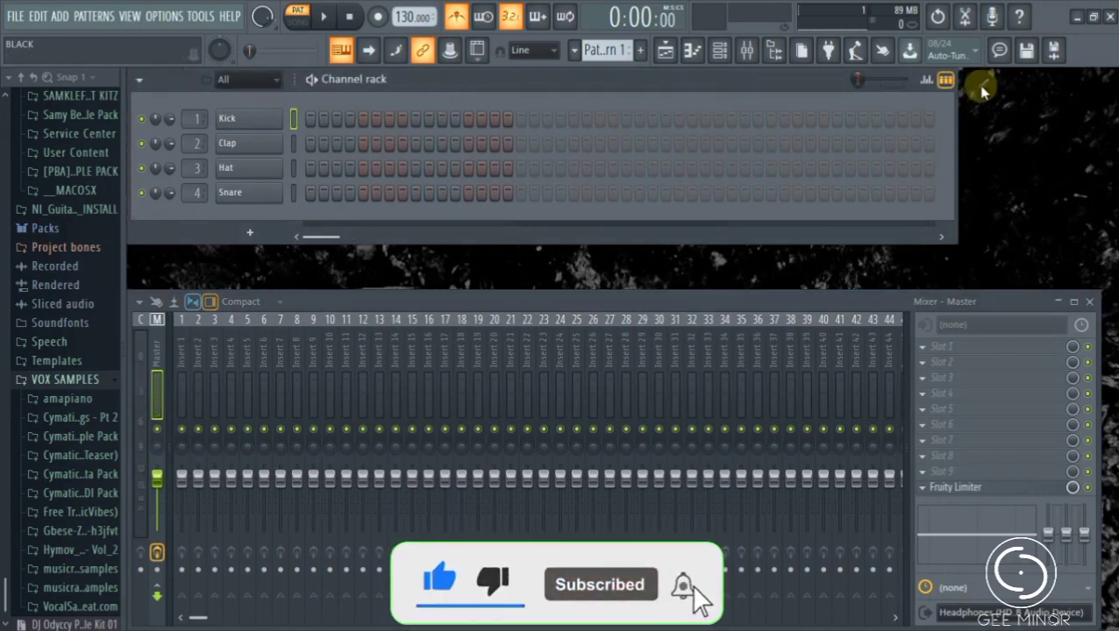
left_click_drag(955, 112, 1103, 80)
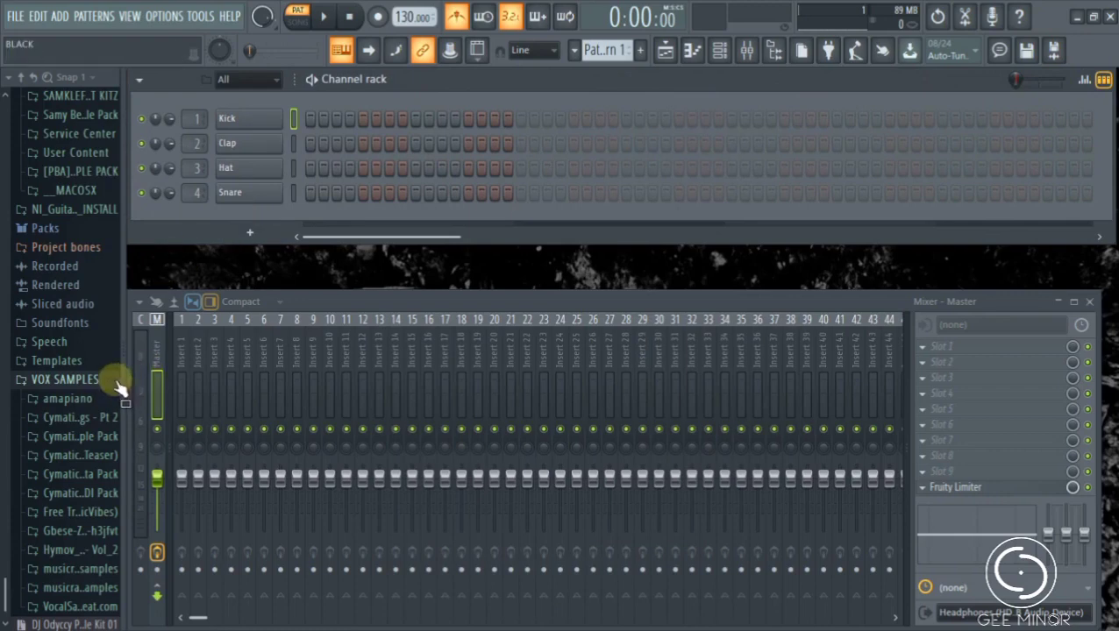
Step: Collapse the expanded amapiano and Native Instruments folders in the browser
scroll(83, 459, "down", 1)
scroll(81, 458, "up", 20)
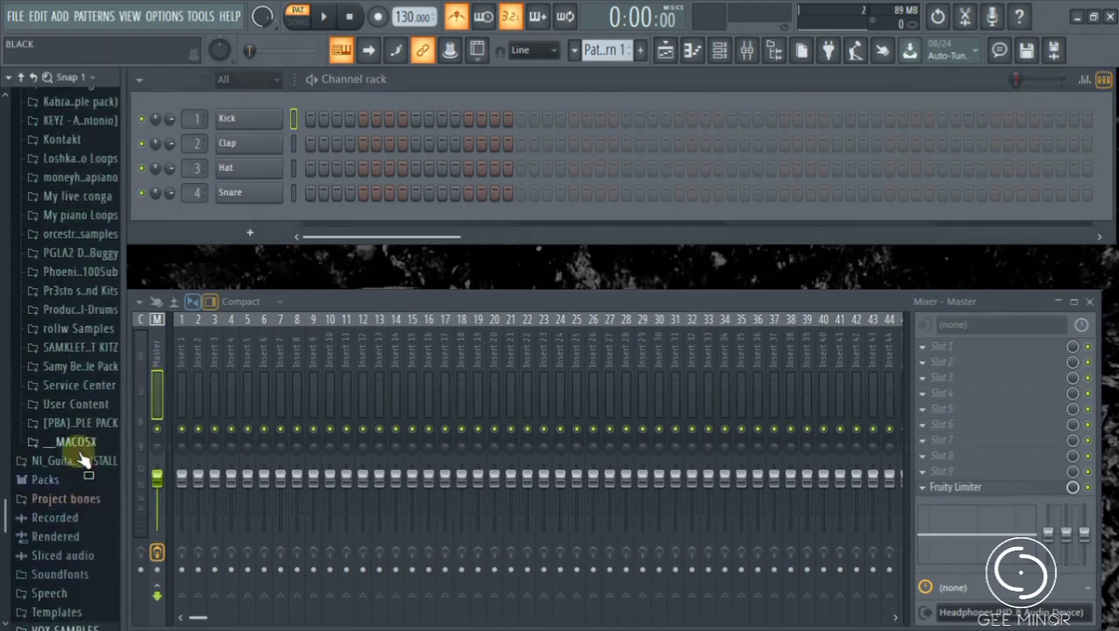
scroll(82, 459, "up", 9)
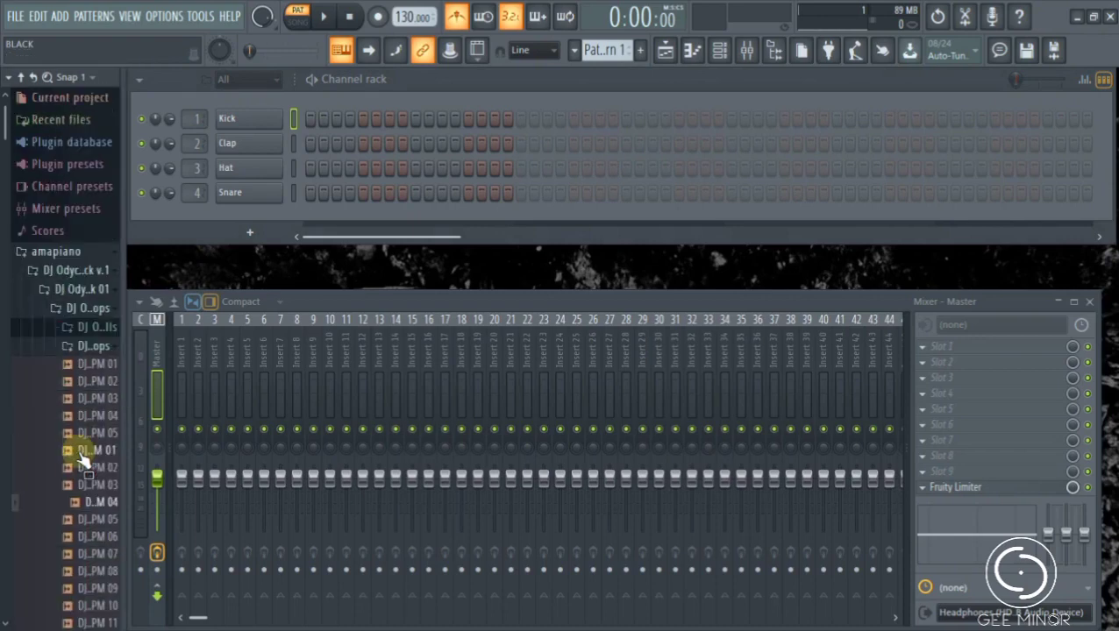
left_click(113, 251)
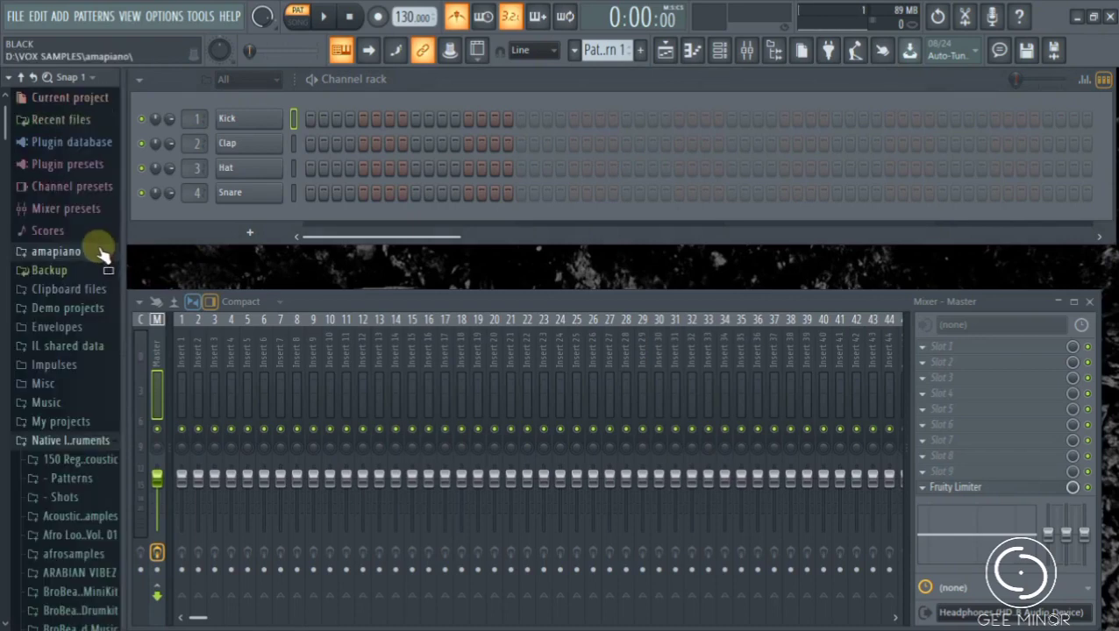
left_click(70, 441)
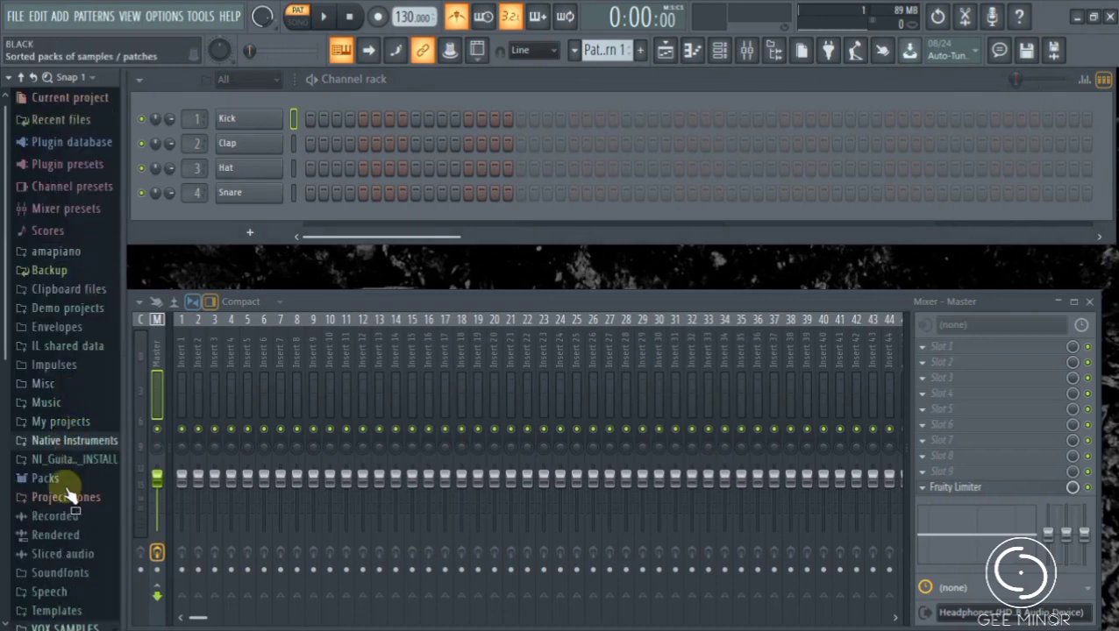
Step: Open the Percussion folder inside Packs > Drums in the browser
left_click(44, 480)
scroll(61, 491, "down", 8)
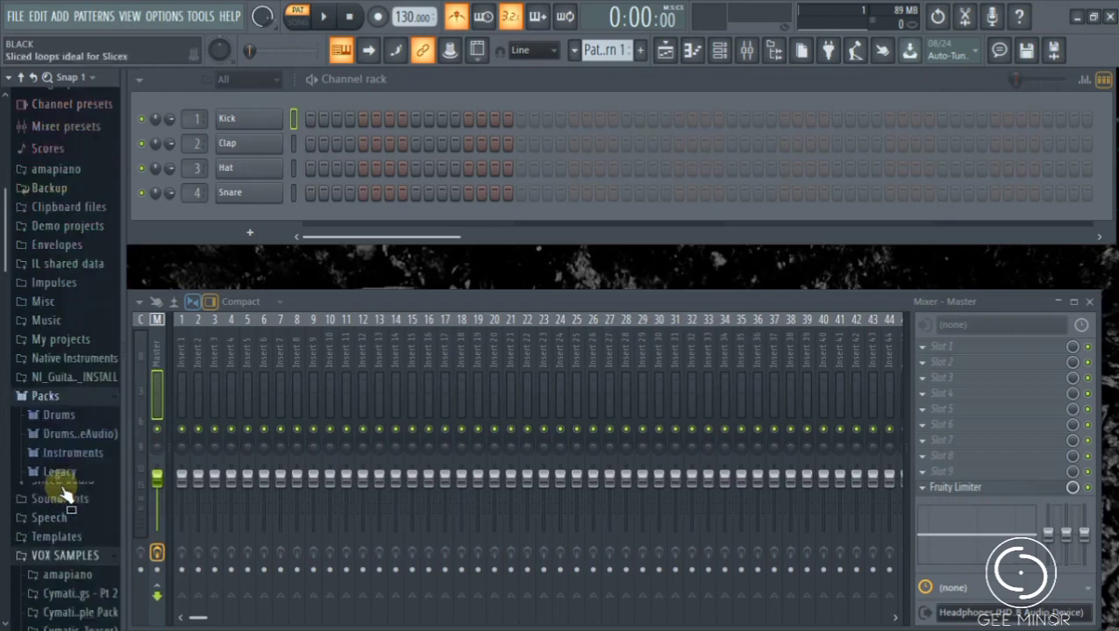
scroll(63, 496, "up", 5)
scroll(63, 495, "down", 5)
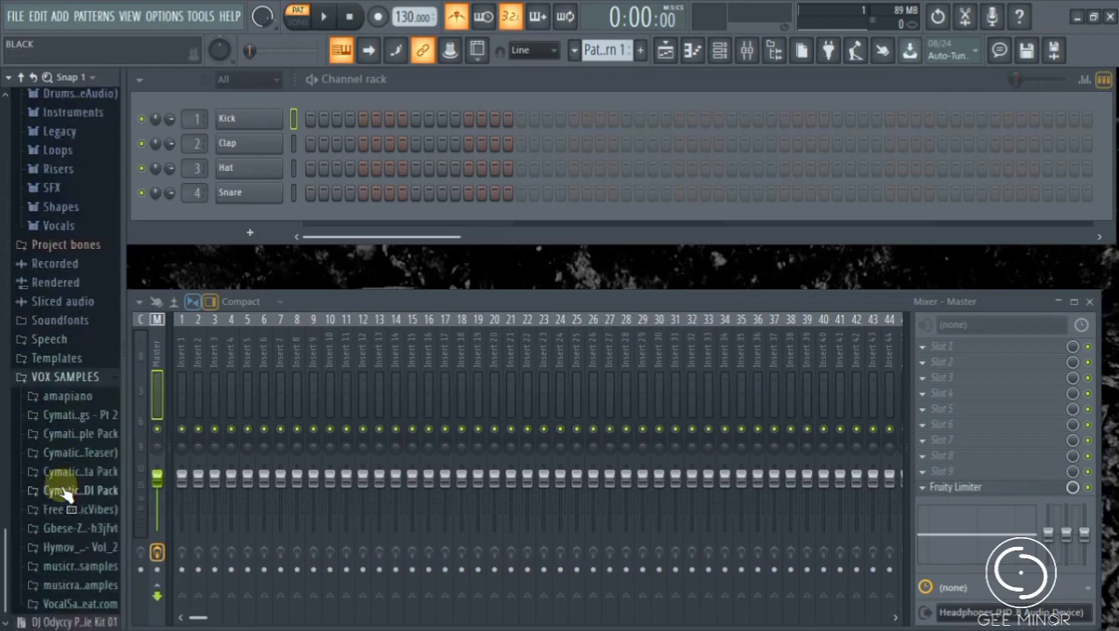
scroll(65, 495, "up", 3)
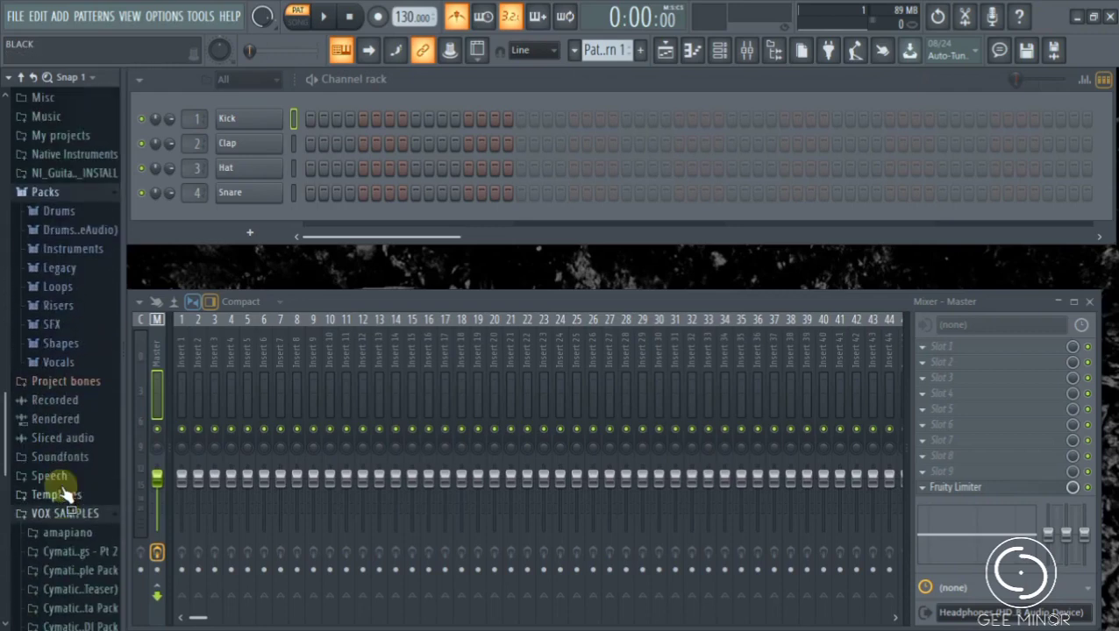
left_click(63, 214)
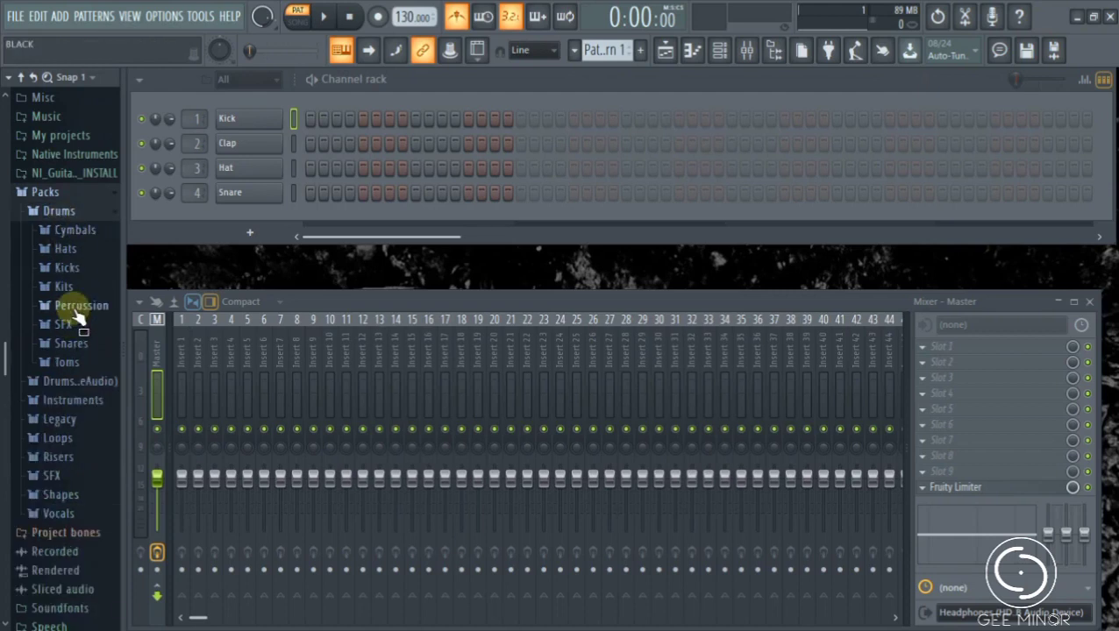
left_click(76, 307)
Step: Audition percussion samples from the Packs library, including DNC Clap 2, FPC Egg 1, GM Cabasa, FPC Wood Hit 2 and FPC Tamb
left_click(57, 462)
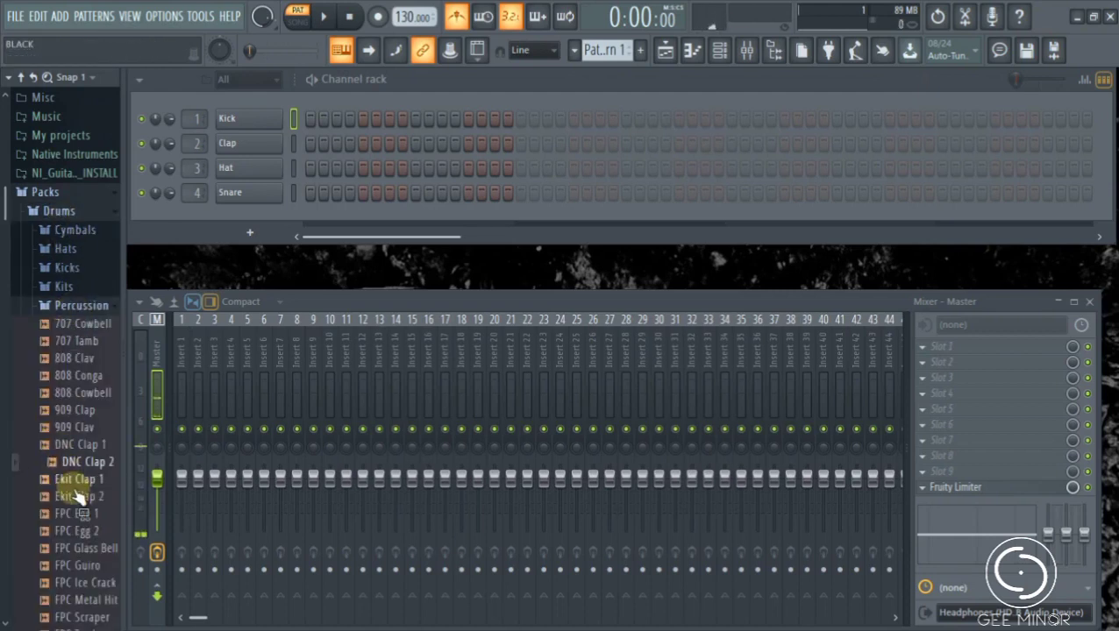
left_click(78, 496)
left_click(79, 519)
scroll(82, 524, "down", 5)
left_click(83, 498)
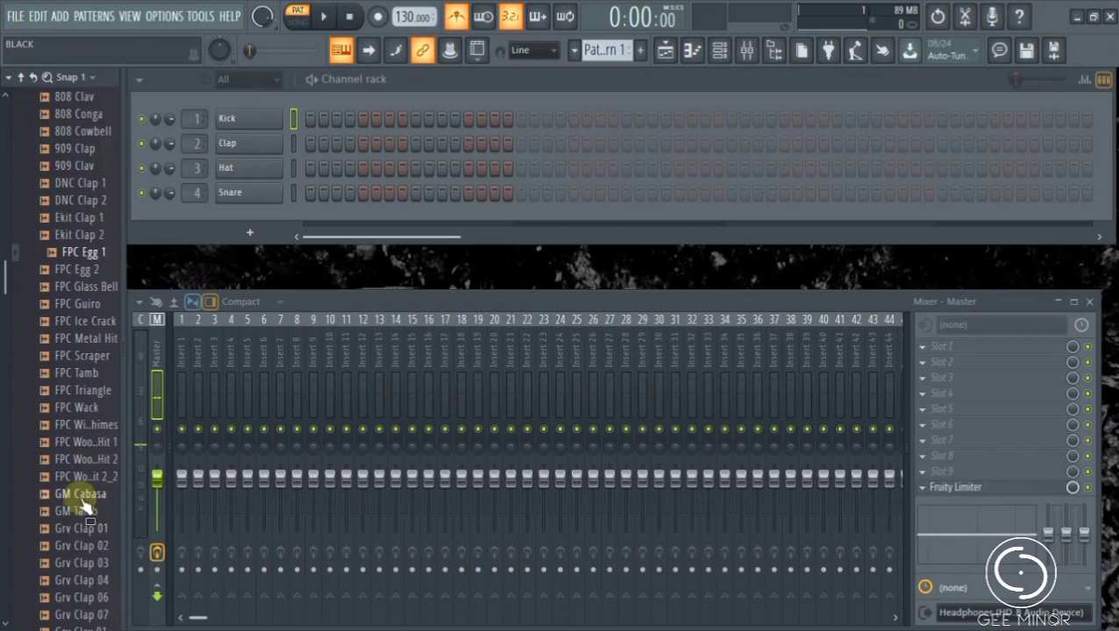
left_click(85, 476)
left_click(86, 459)
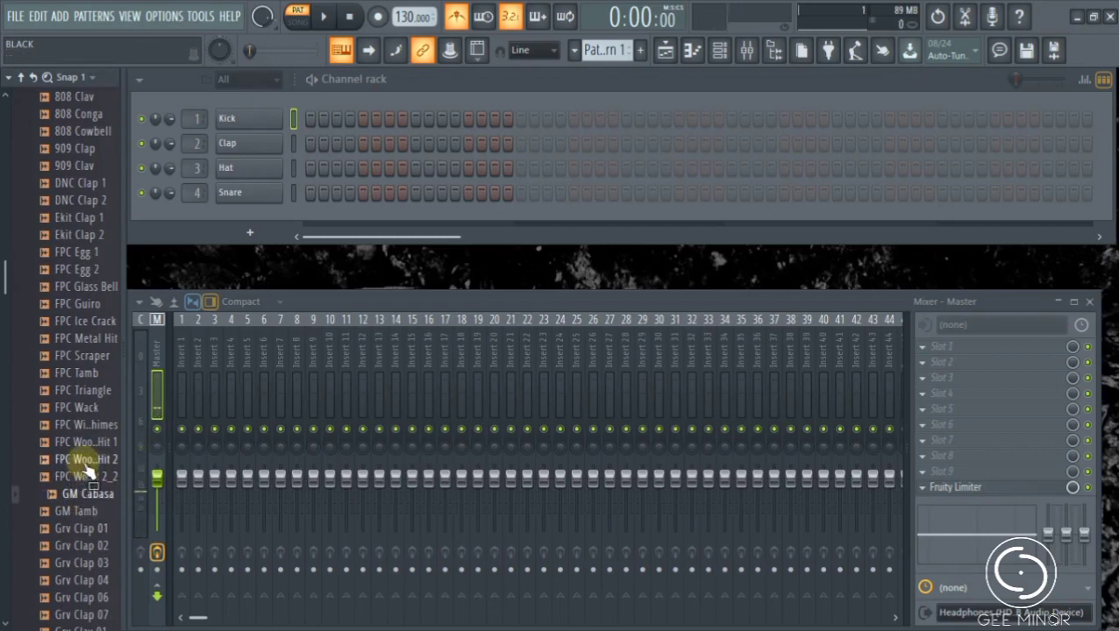
scroll(84, 465, "up", 5)
scroll(83, 465, "down", 4)
left_click(87, 380)
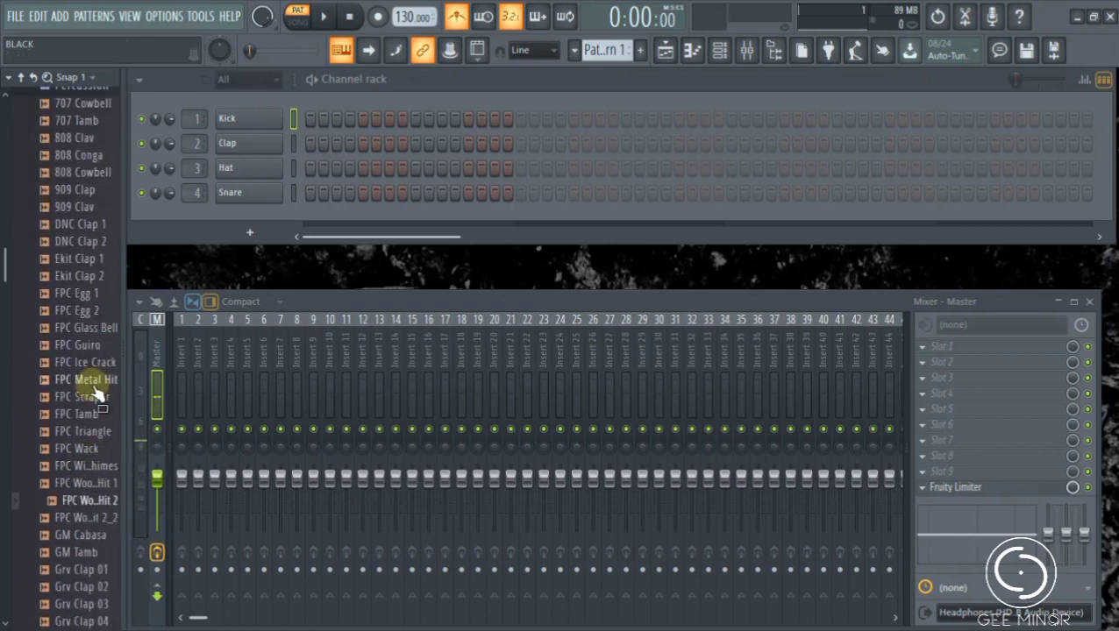
left_click(88, 414)
Step: Collapse the Percussion, Drums and Packs folders in the browser
scroll(91, 411, "up", 4)
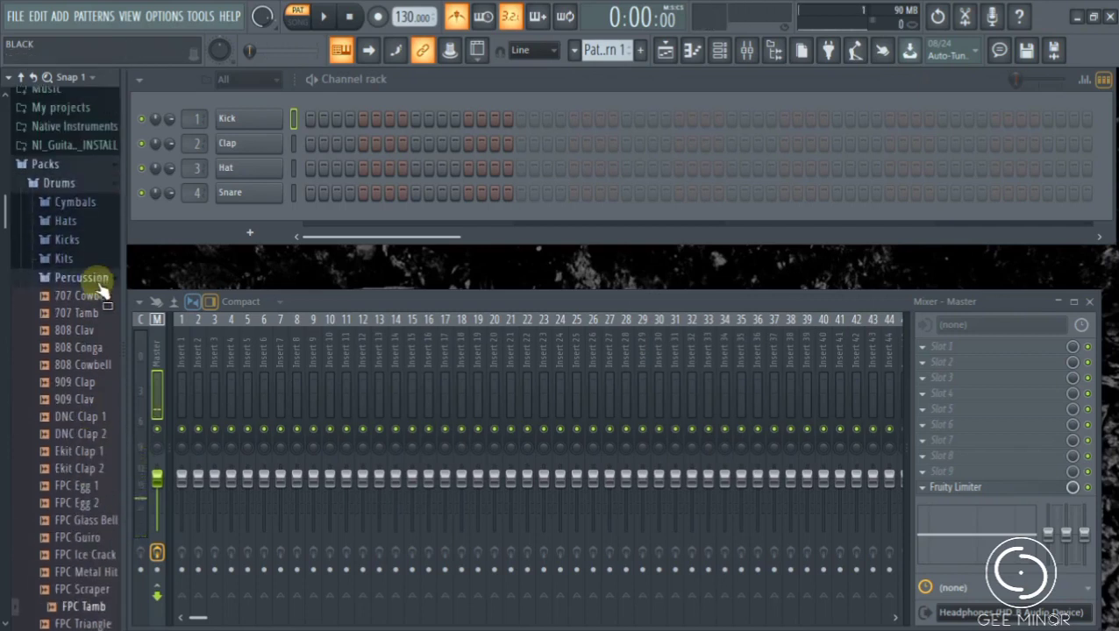
left_click(95, 284)
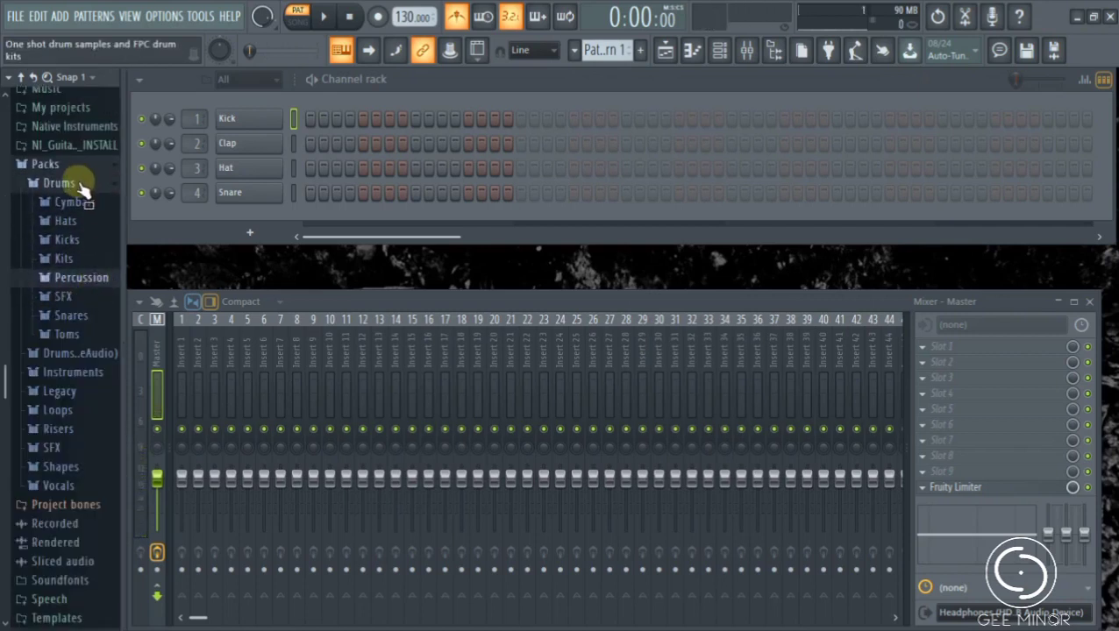
left_click(80, 184)
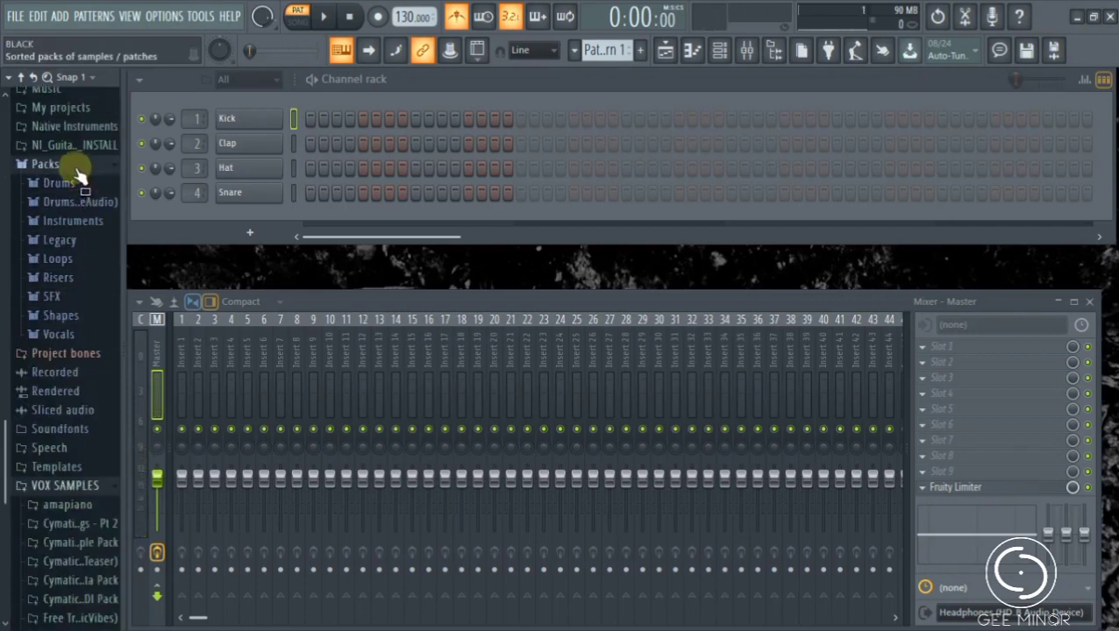
left_click(77, 165)
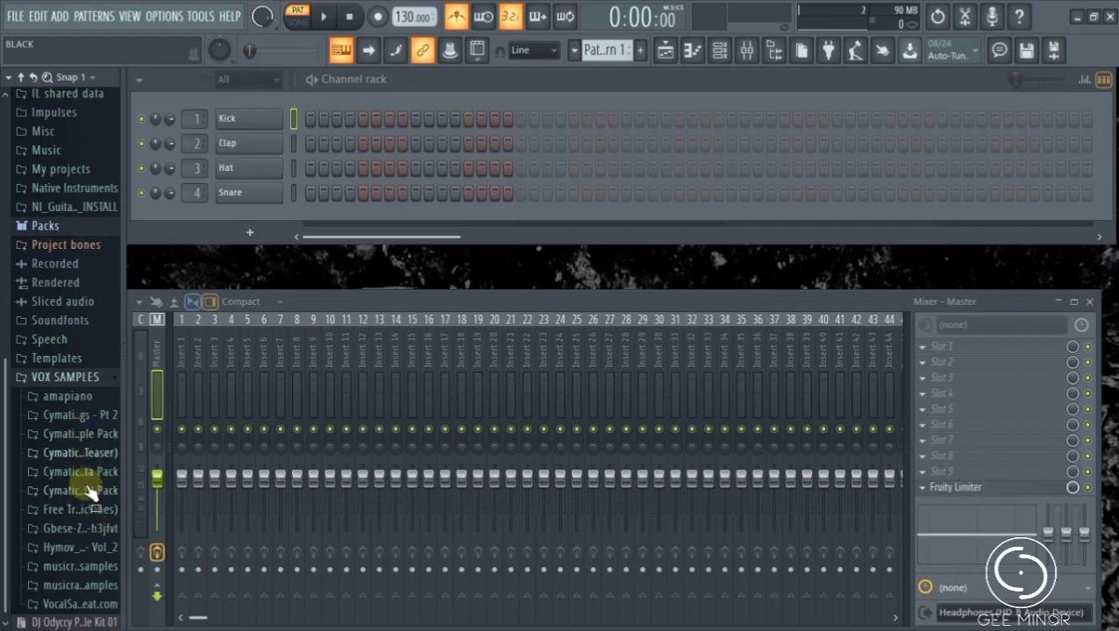
Step: Open the Gbese Zanku Drum Kit's One shot > Percussions folder in VOX SAMPLES, widening the browser to show full names
left_click(77, 531)
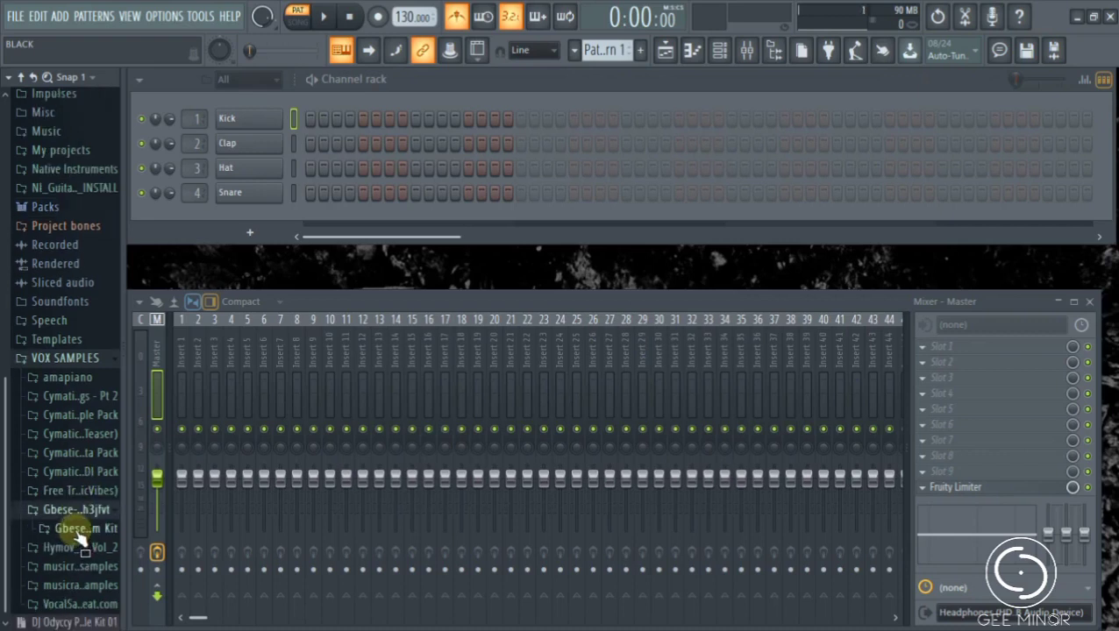
left_click(80, 531)
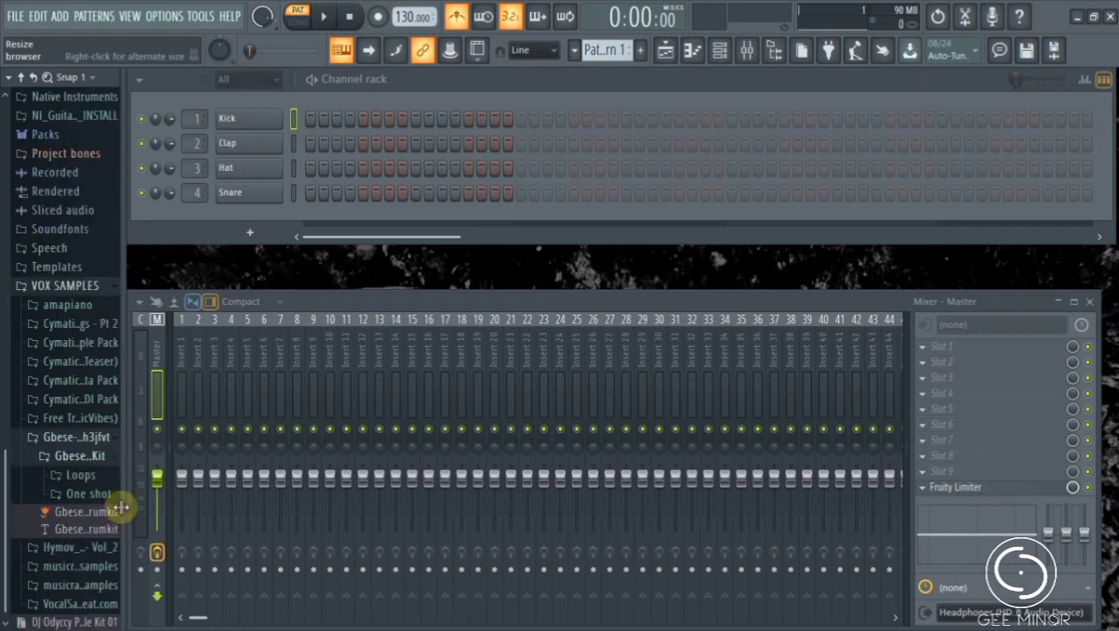
left_click_drag(124, 508, 180, 507)
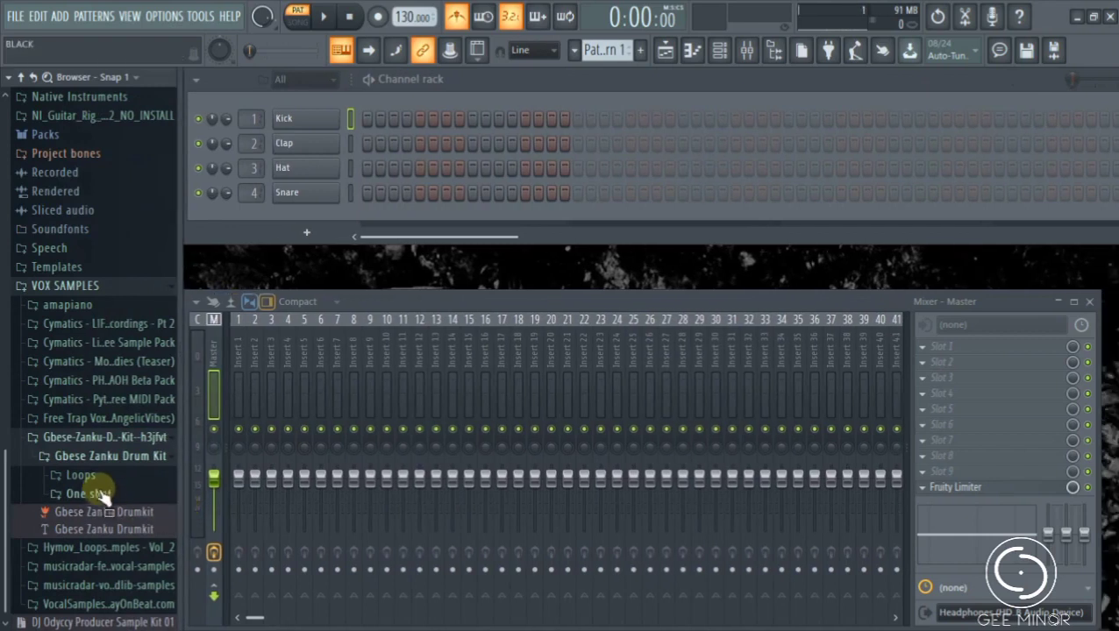
left_click(89, 496)
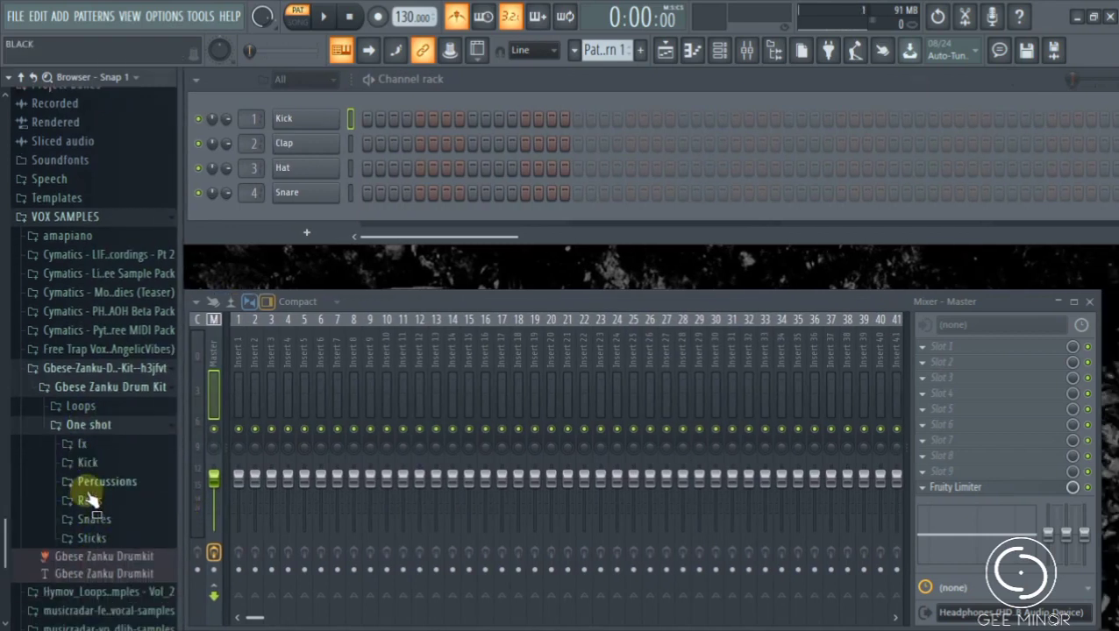
left_click(89, 485)
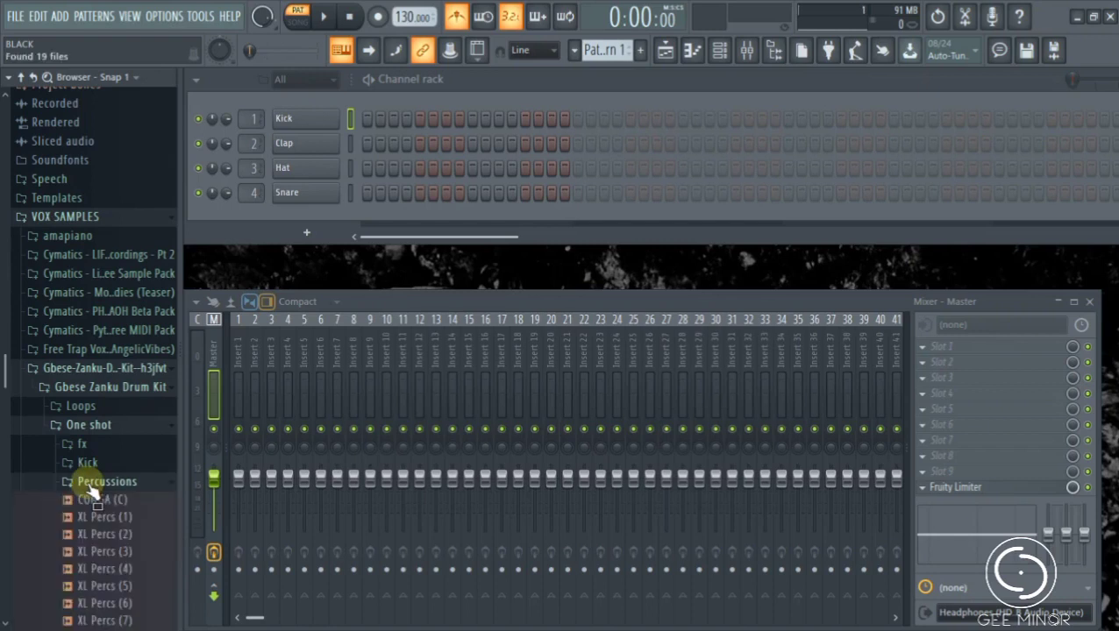
scroll(120, 594, "down", 5)
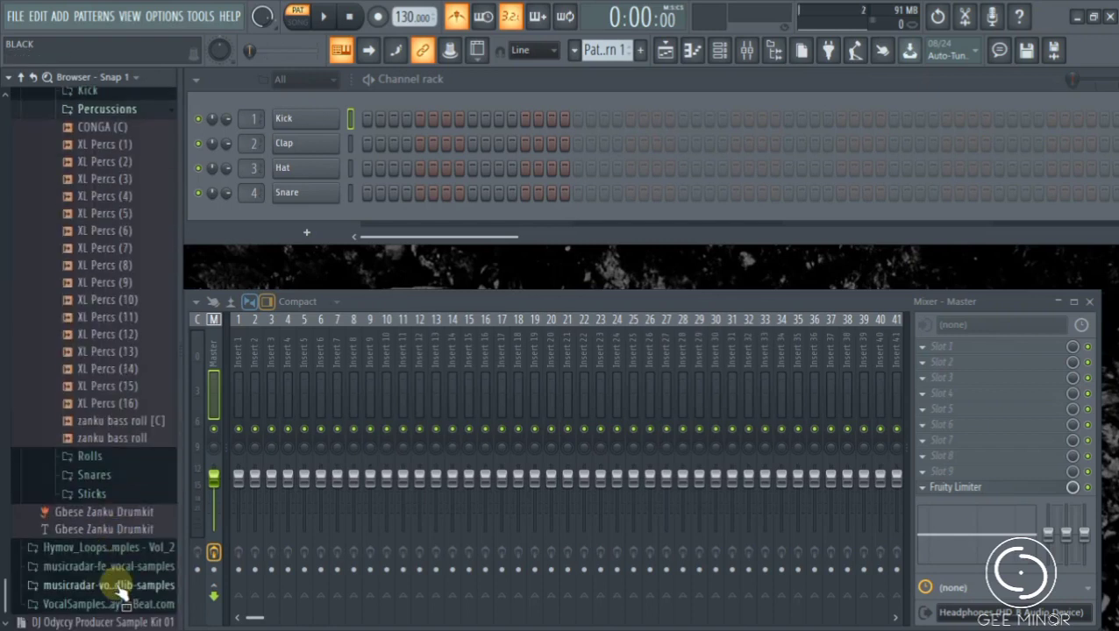
Step: Add the CONGA (C) sample as a new channel below Snare in the Channel rack, and collapse the Percussions folder
left_click(116, 386)
scroll(117, 377, "up", 3)
left_click_drag(107, 331, 269, 211)
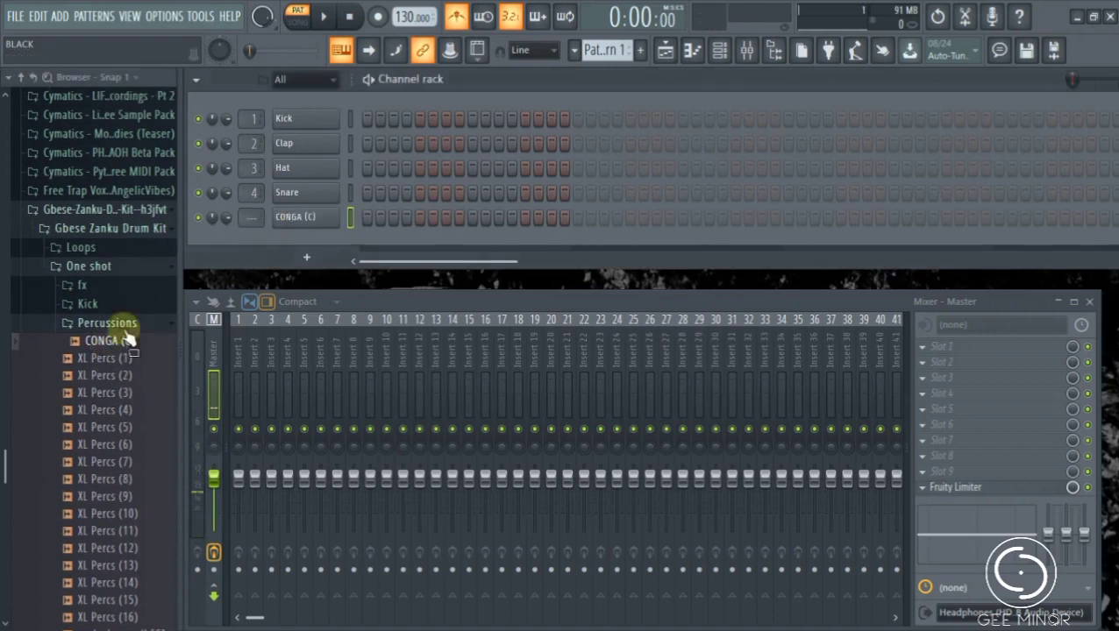
left_click(107, 326)
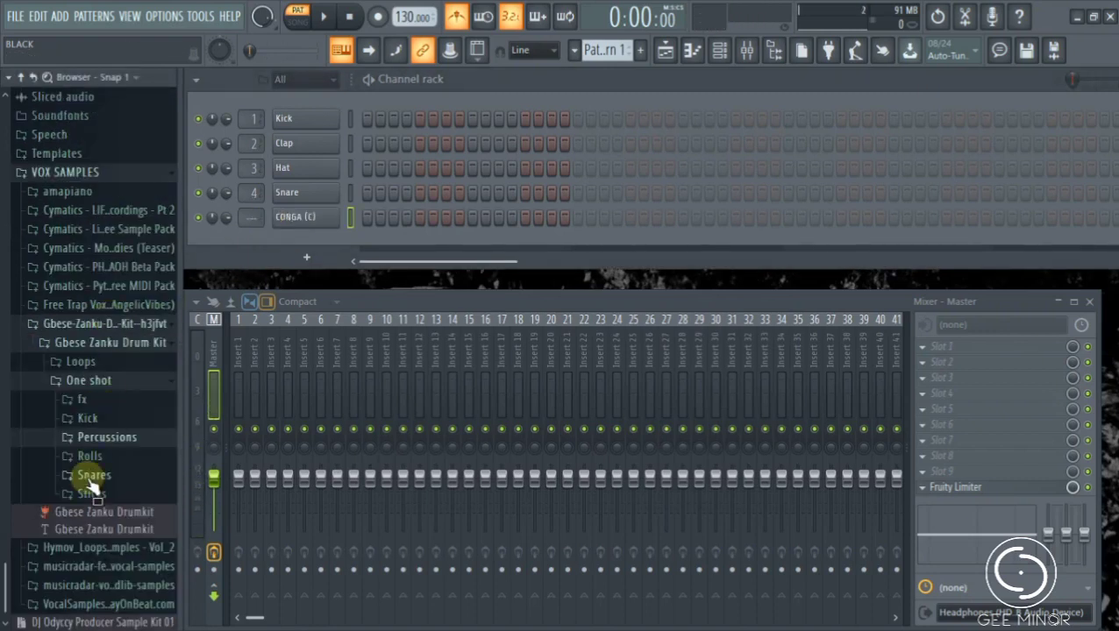
Step: Open the SH Shakers folder in Native Instruments > afrosamples > afrobeat drum kit
scroll(101, 419, "up", 3)
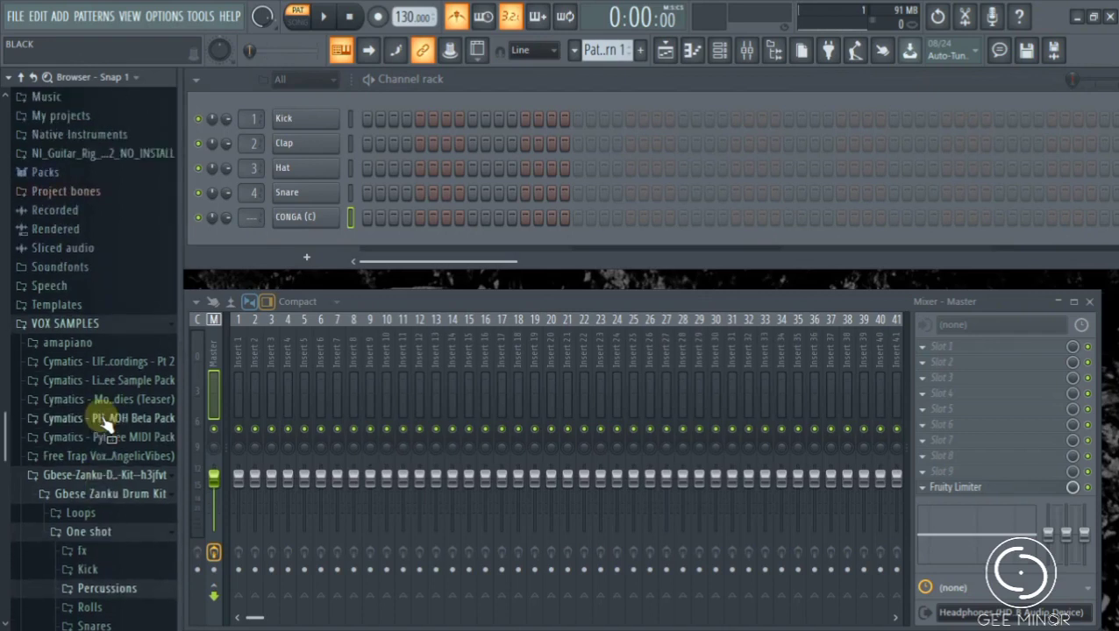
scroll(113, 330, "up", 6)
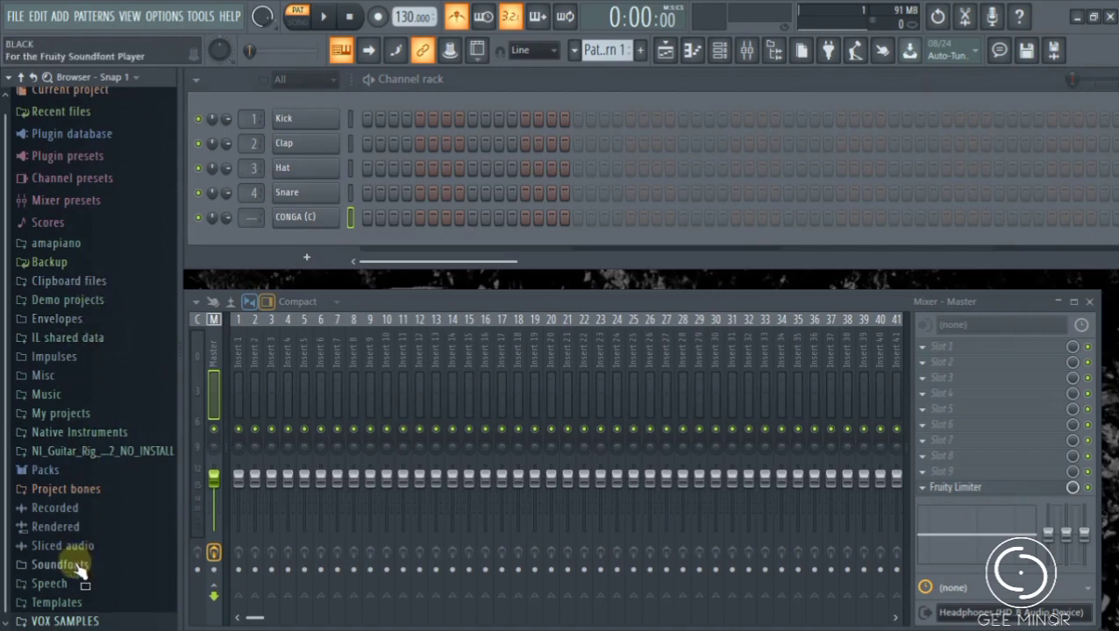
left_click(53, 433)
left_click(74, 545)
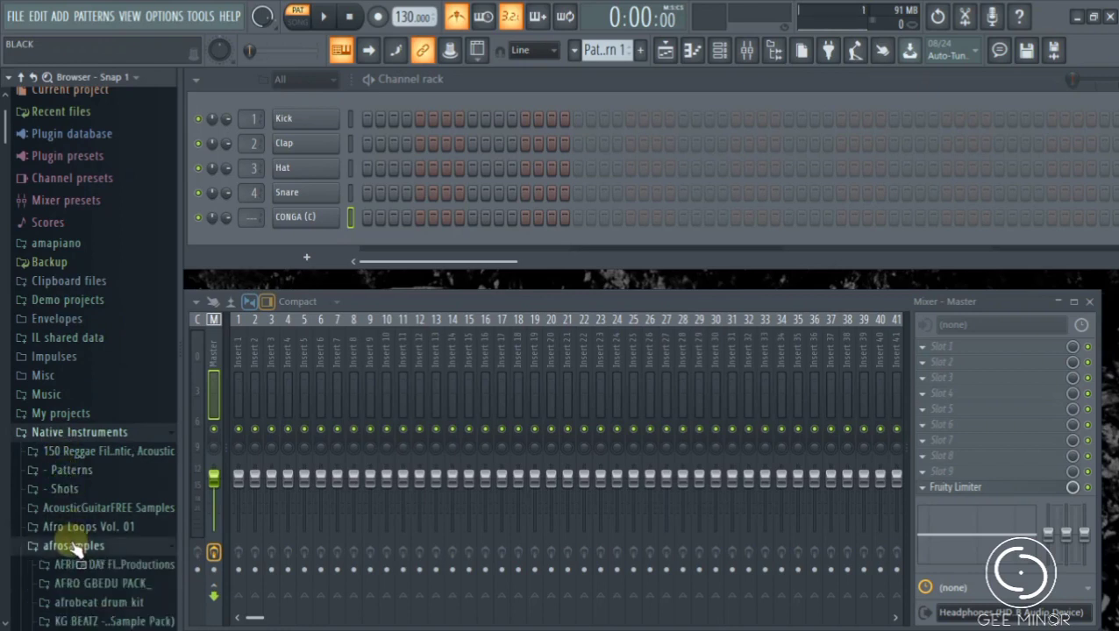
left_click(95, 492)
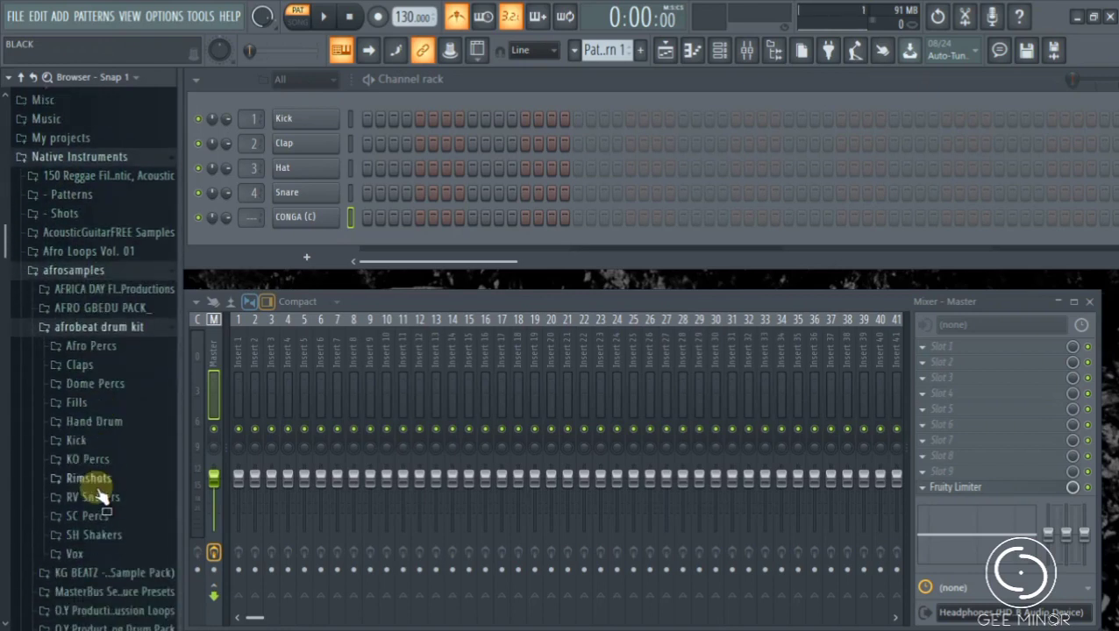
left_click(88, 465)
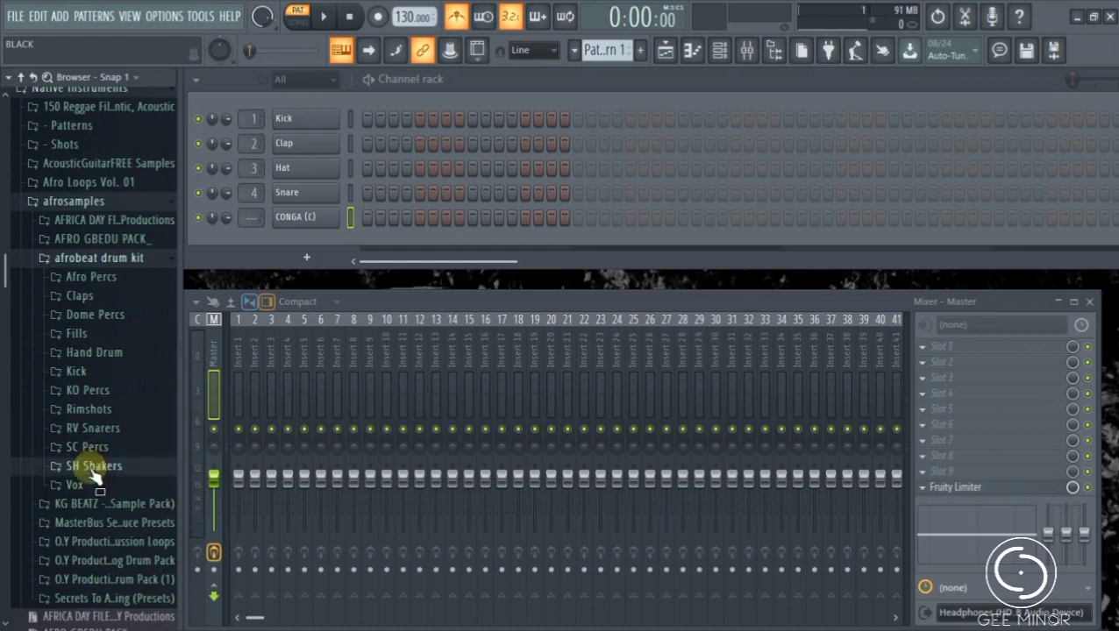
Step: Add the Shakers 4 sample as a new channel below CONGA (C), and open the Rimshots folder
left_click_drag(99, 533, 285, 237)
left_click(92, 409)
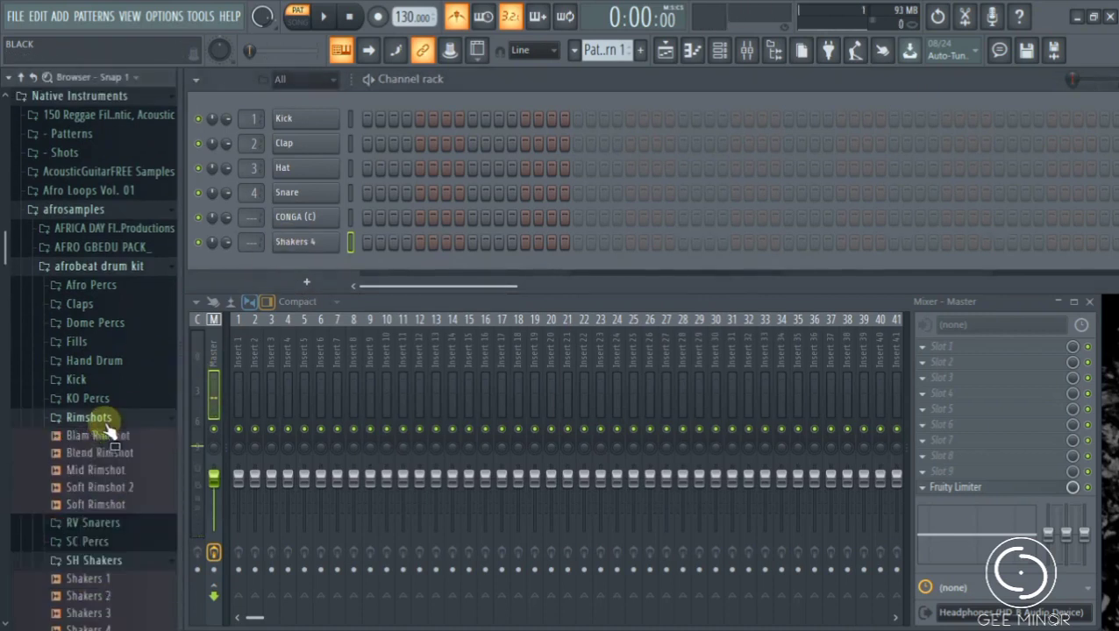
Step: Audition the rimshot samples, and add Blam Rimshot and Soft Rimshot as new channels below Shakers 4
left_click(98, 436)
left_click(100, 452)
left_click(98, 470)
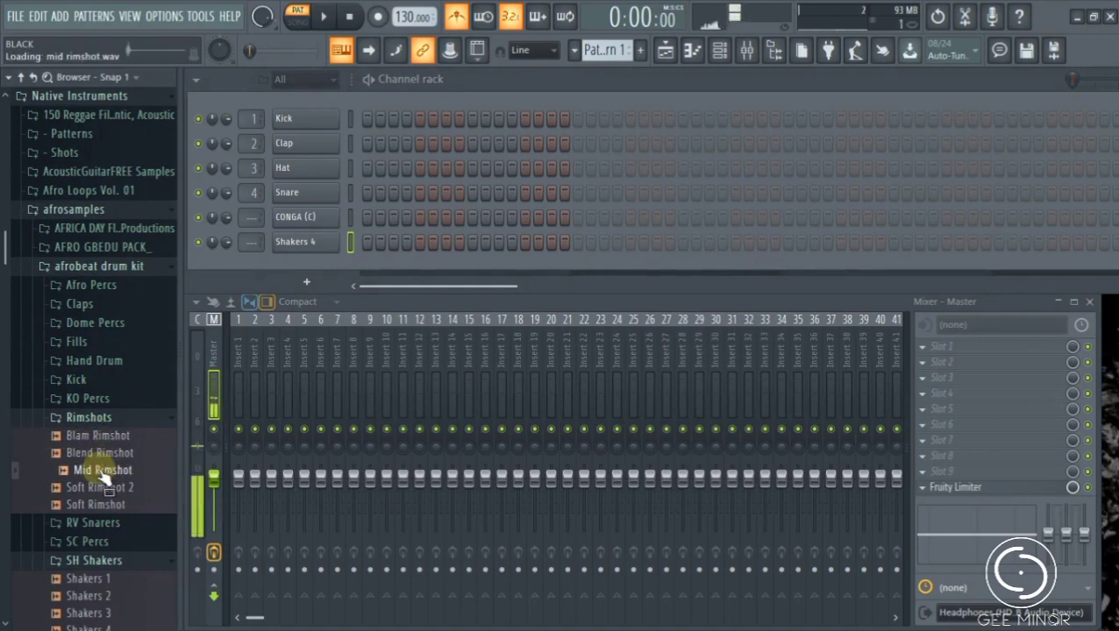
left_click_drag(104, 441, 272, 263)
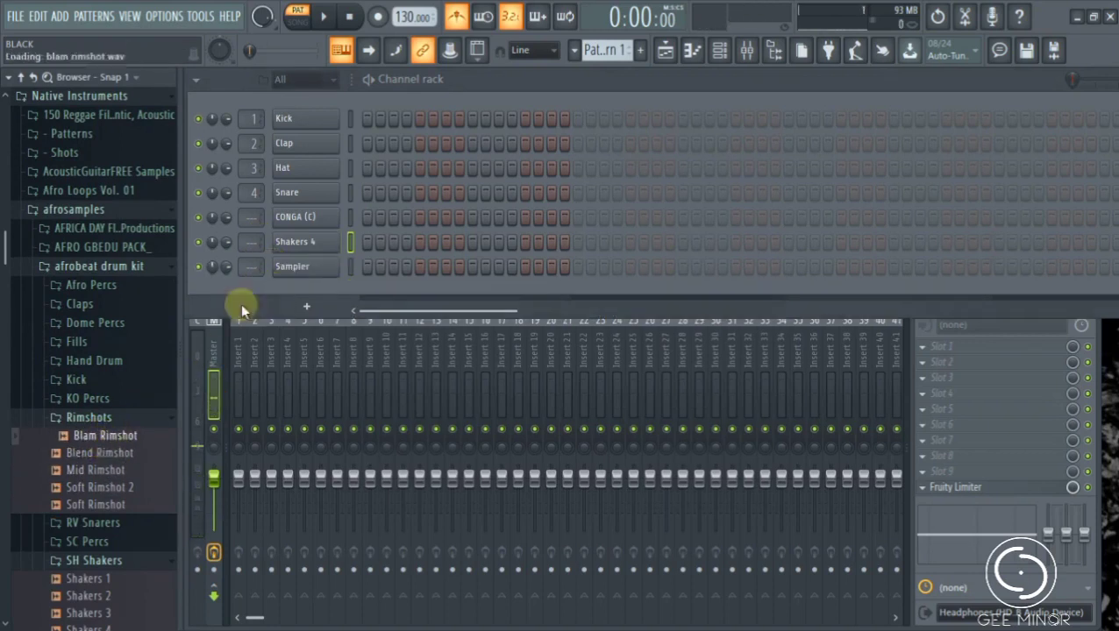
left_click_drag(105, 513, 270, 282)
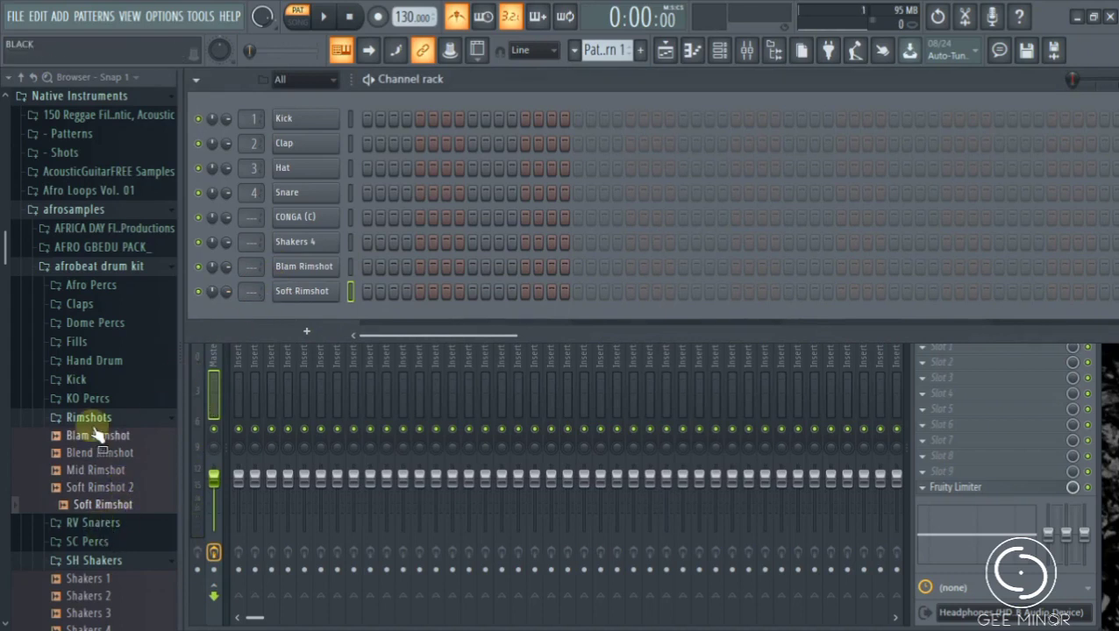
Step: Audition samples in the afrobeat drum kit's Kick folder, and add Kick 2 as a new channel below Soft Rimshot
left_click(77, 379)
left_click(95, 433)
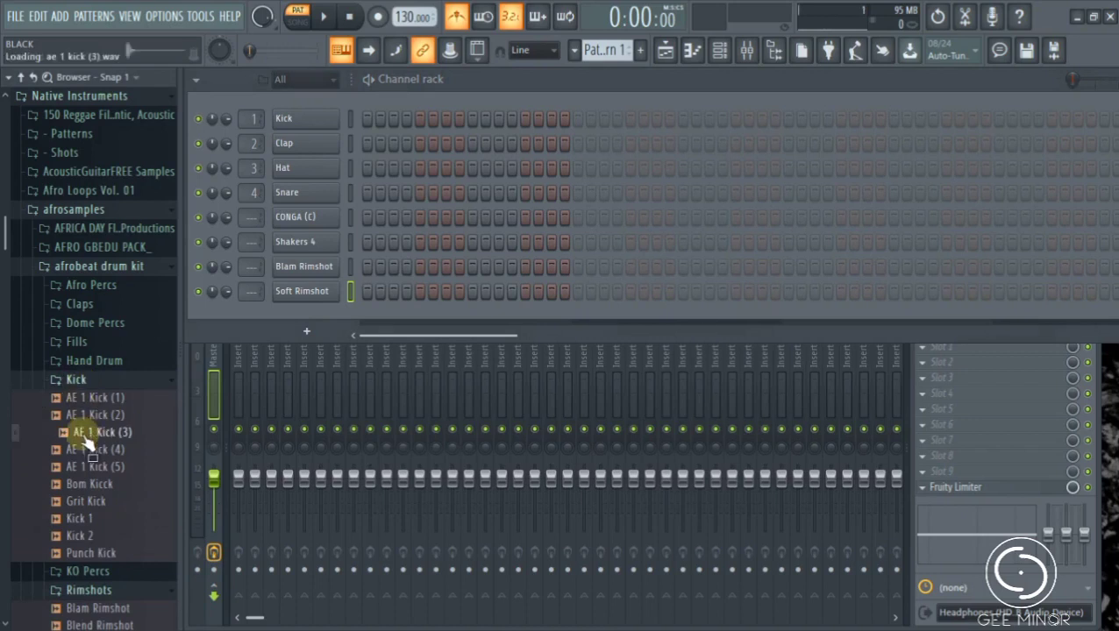
left_click(92, 464)
left_click(87, 500)
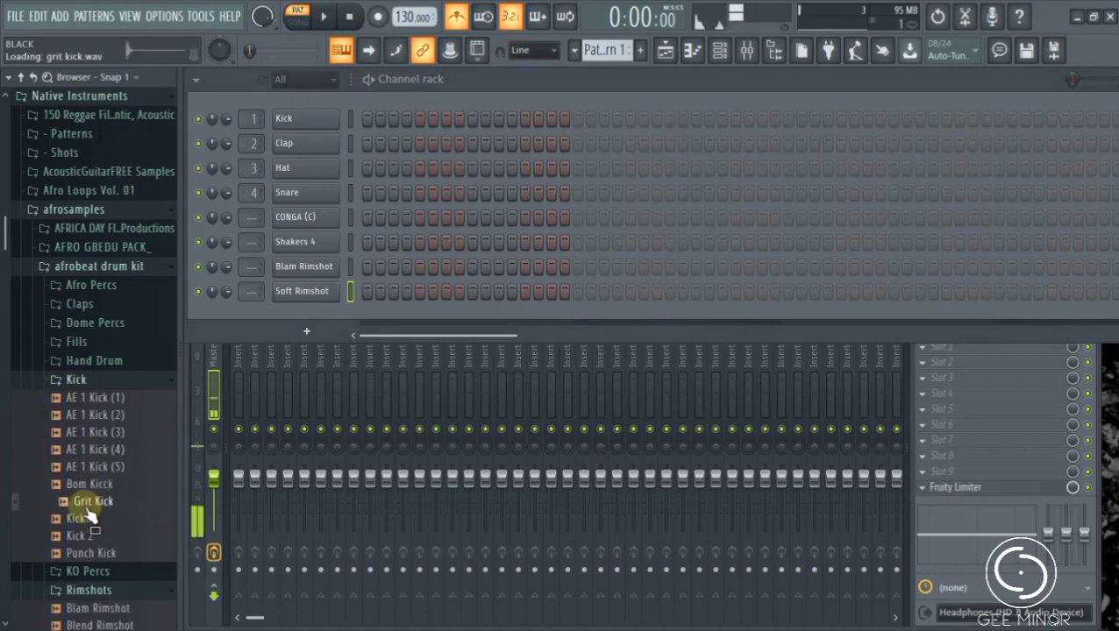
left_click(88, 519)
left_click(88, 536)
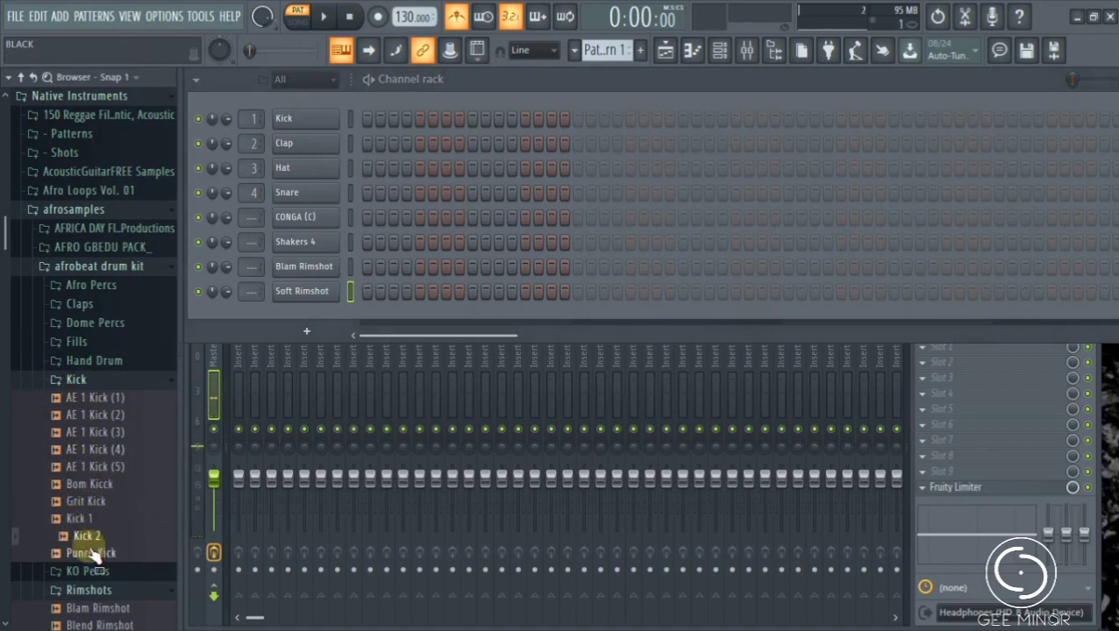
left_click_drag(90, 543, 271, 321)
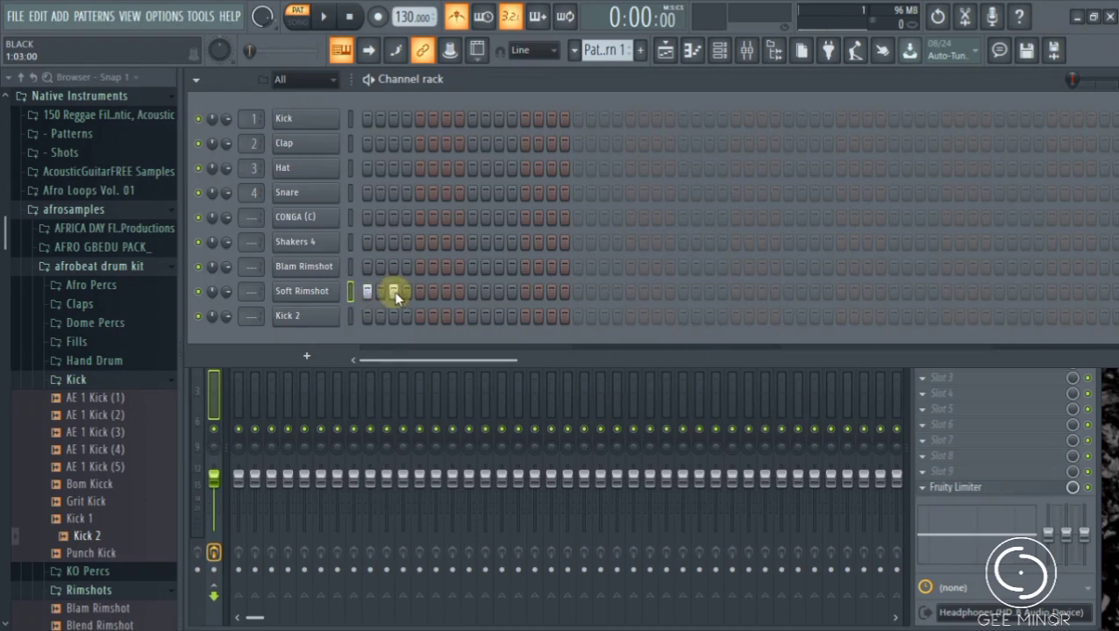
Step: Play the pattern, turn off the metronome, and clear the Soft Rimshot steps before stopping playback
key("space")
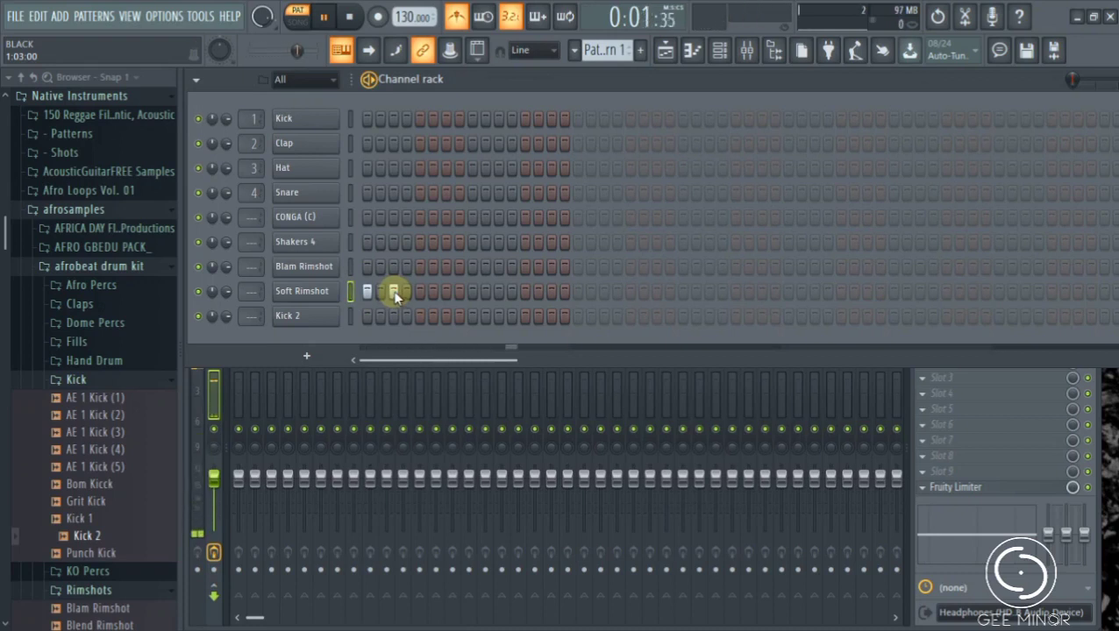
left_click(456, 16)
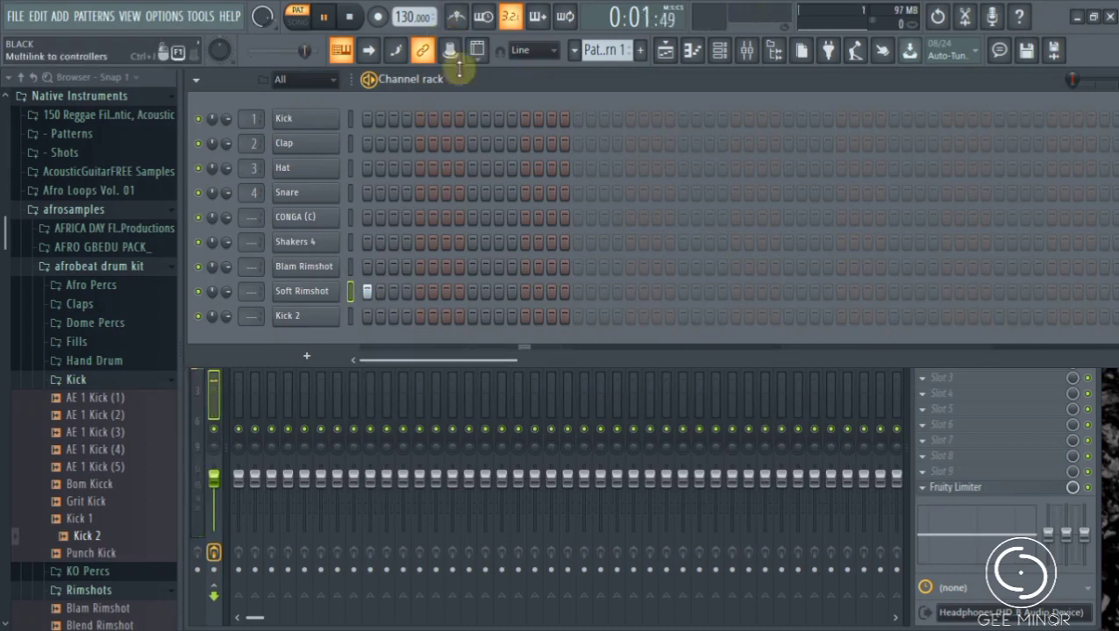
left_click(366, 291)
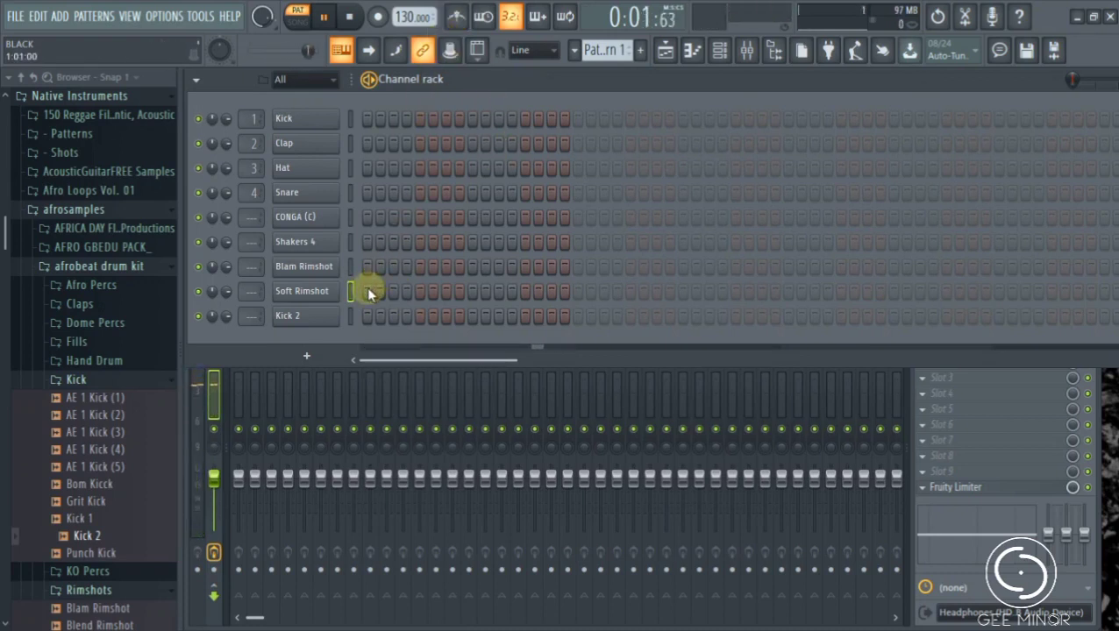
key("space")
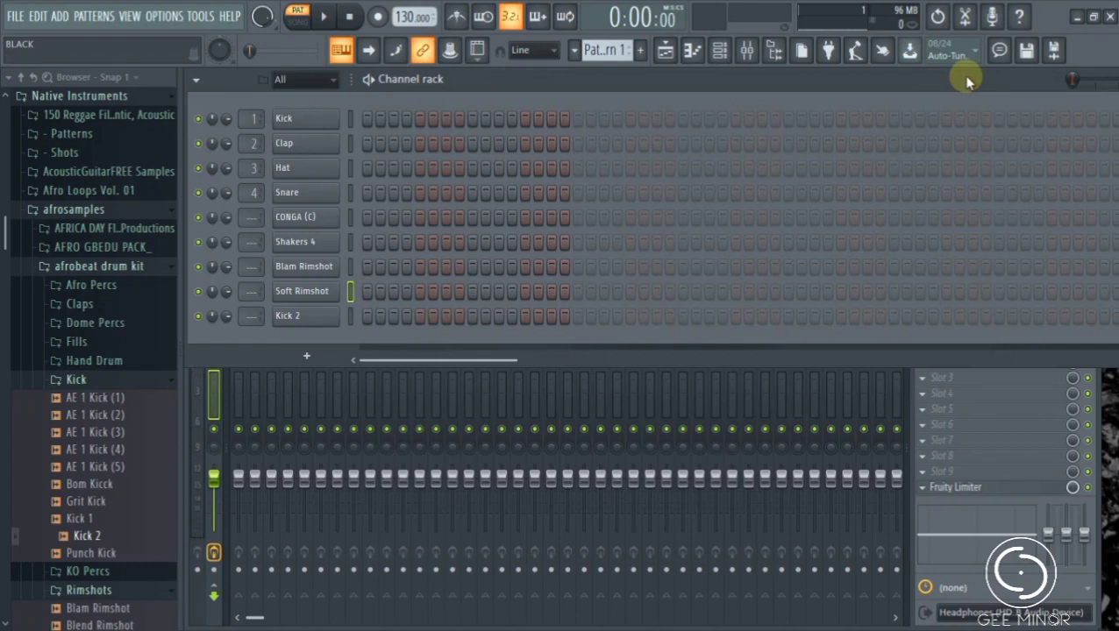
Step: Set the Channel rack's swing to about 15% and the project tempo to 80 BPM
left_click(1070, 84)
left_click_drag(1066, 85, 987, 128)
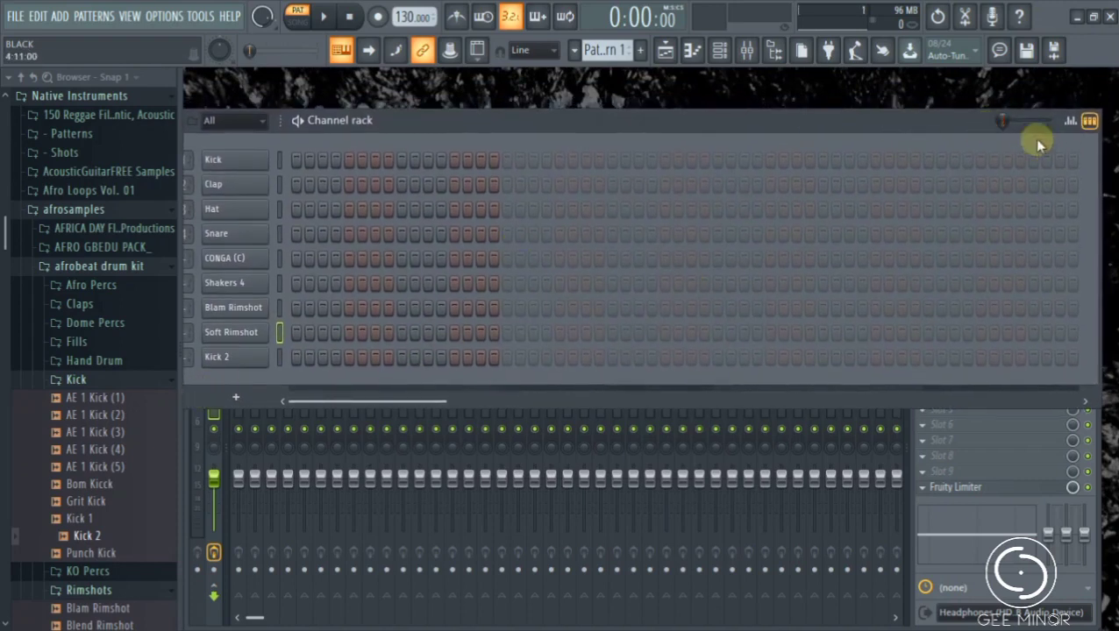
left_click_drag(1000, 121, 1000, 114)
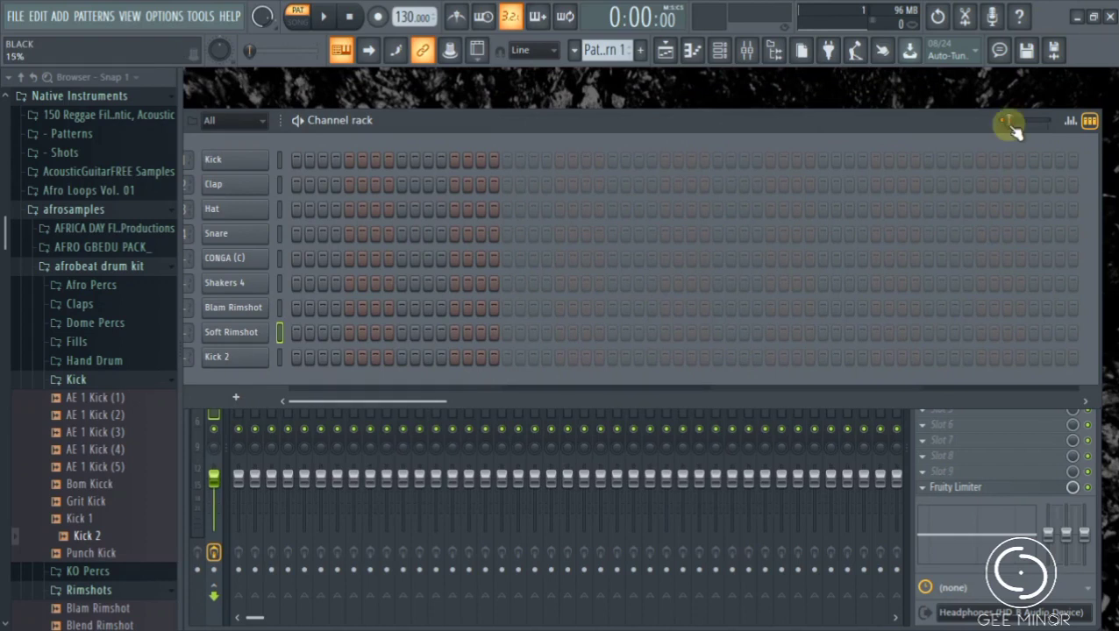
left_click_drag(941, 118, 1013, 88)
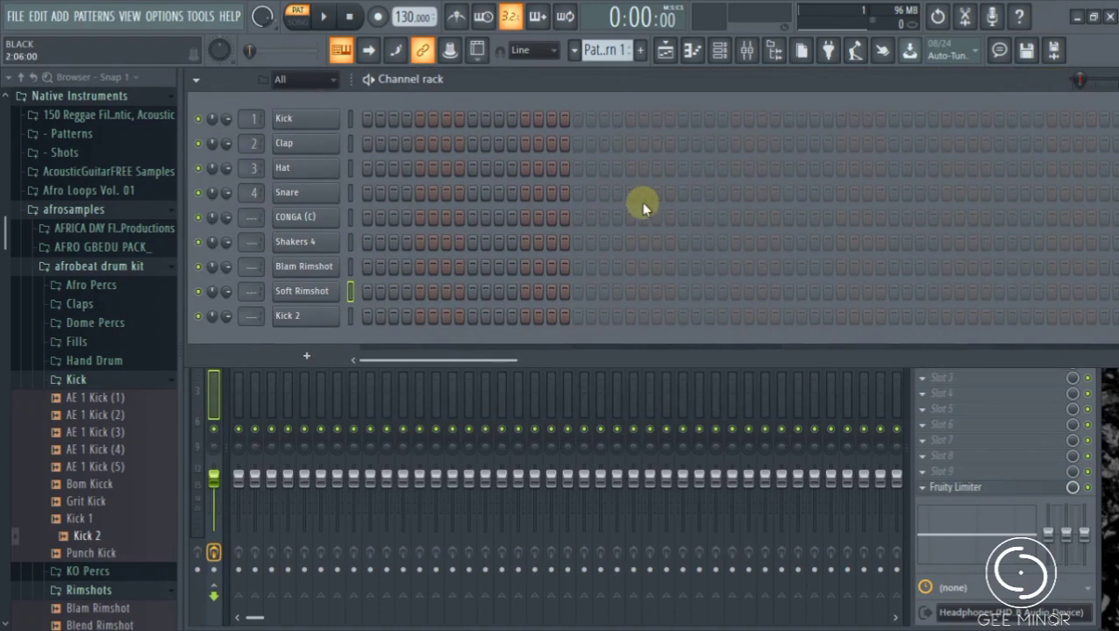
mouse_move(414, 16)
left_mouse_down()
mouse_move(414, 31)
mouse_move(402, 23)
left_mouse_up()
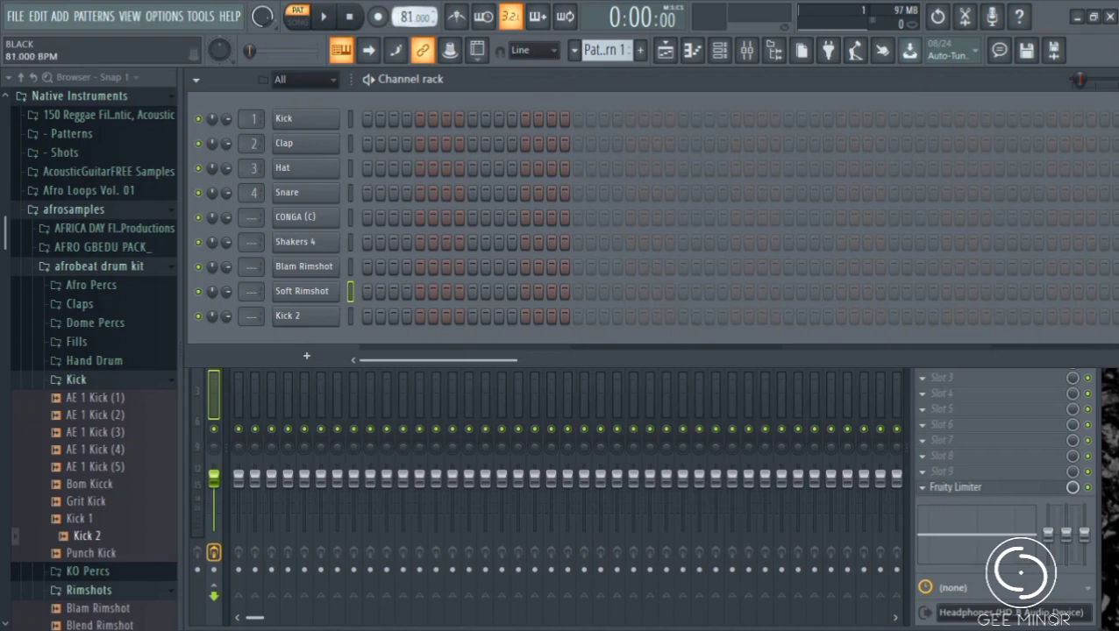
left_click_drag(402, 18, 403, 17)
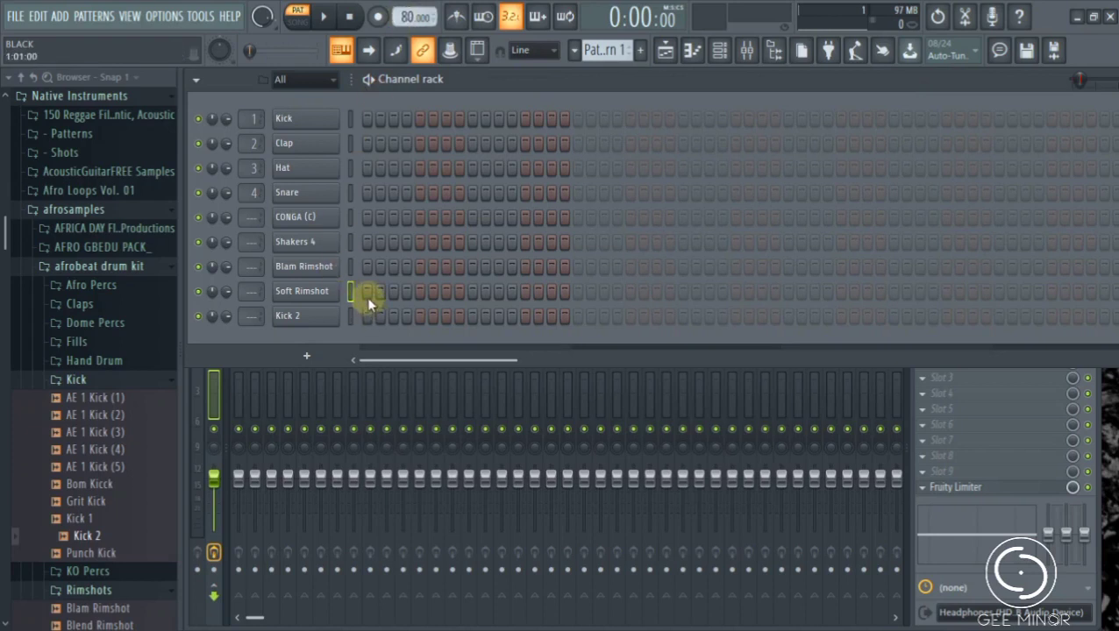
Step: Program Soft Rimshot hits on steps 1, 4, 7, 9, 12 and 15 during playback, and set its channel volume to about 64%
key("space")
right_click(393, 293)
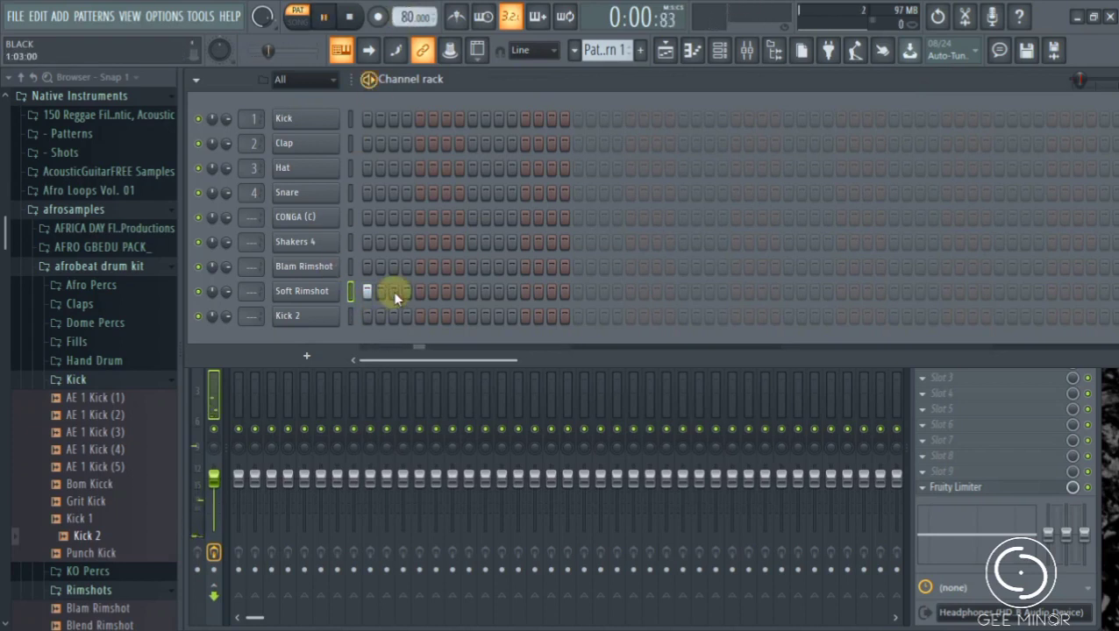
left_click(414, 290)
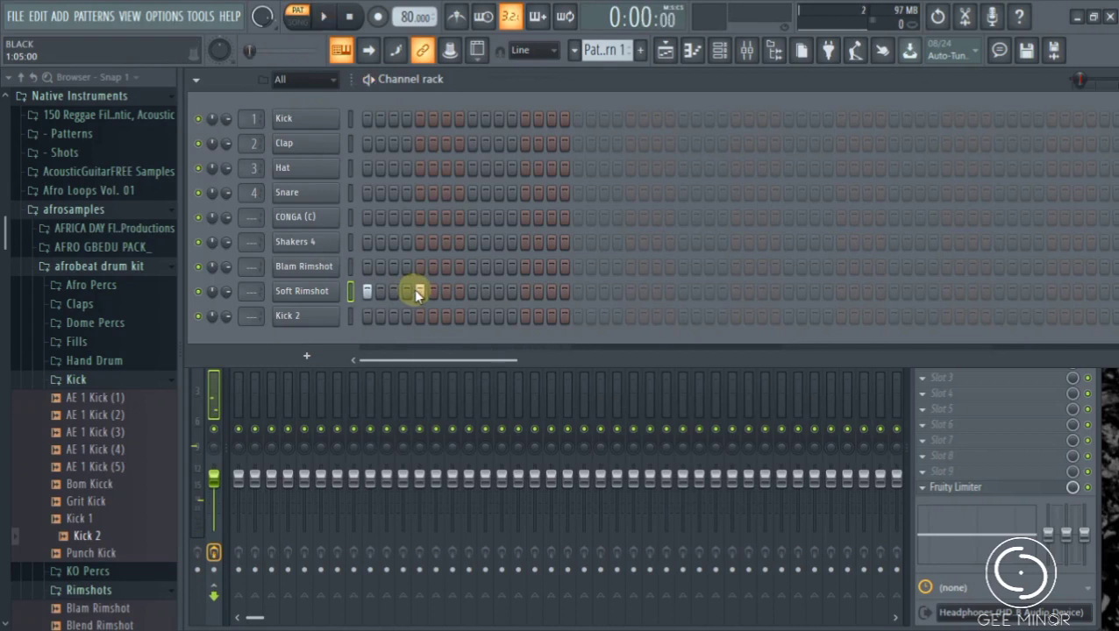
left_click(410, 291)
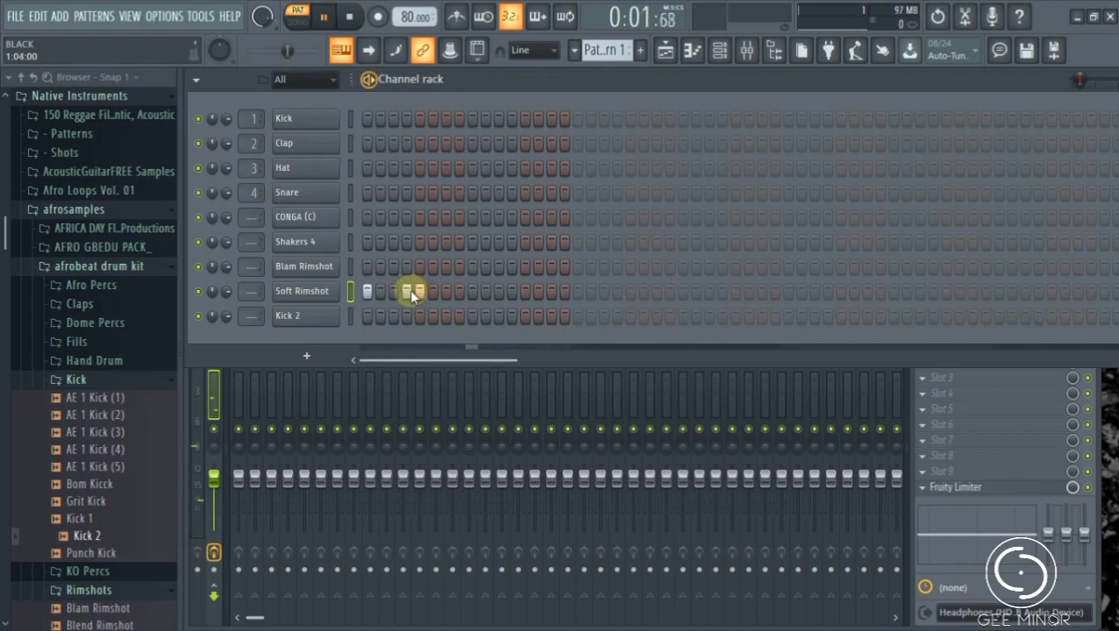
right_click(419, 291)
left_click(446, 291)
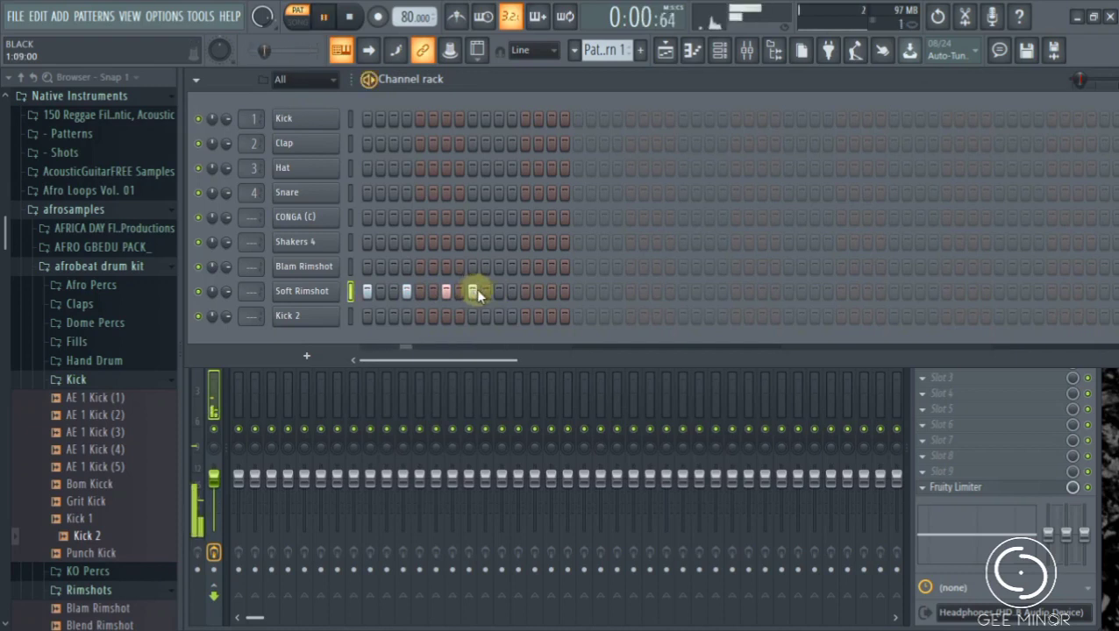
left_click(506, 290)
left_click(539, 291)
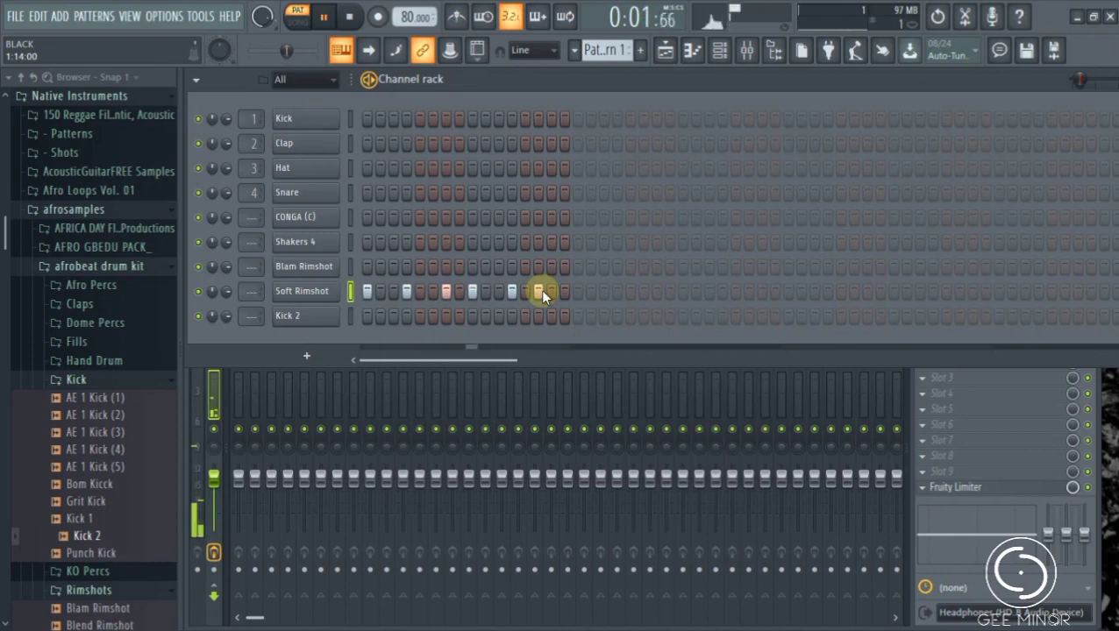
right_click(541, 290)
left_click(551, 292)
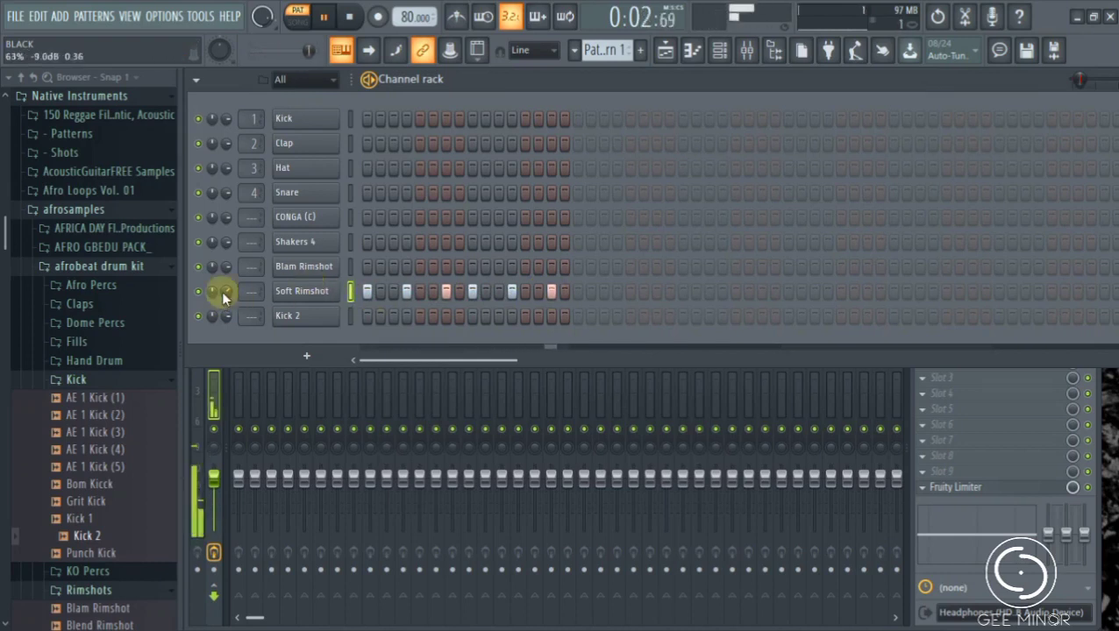
left_click_drag(222, 293, 223, 289)
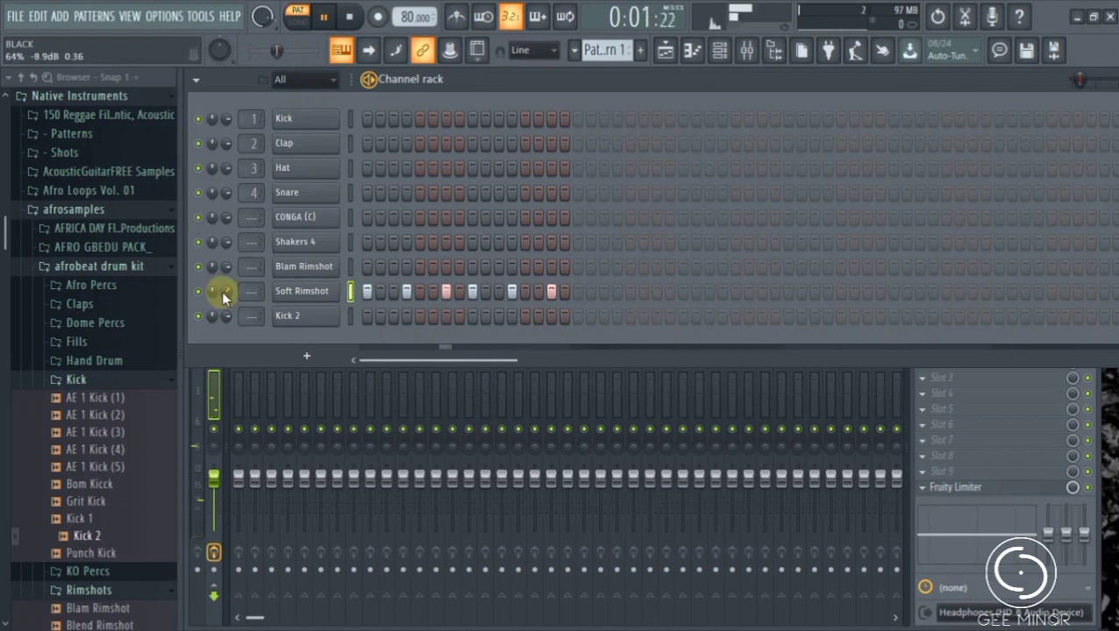
Step: Copy the Soft Rimshot steps into the Blam Rimshot channel and set Blam Rimshot's volume to about 34%
right_click(301, 293)
left_click(494, 308)
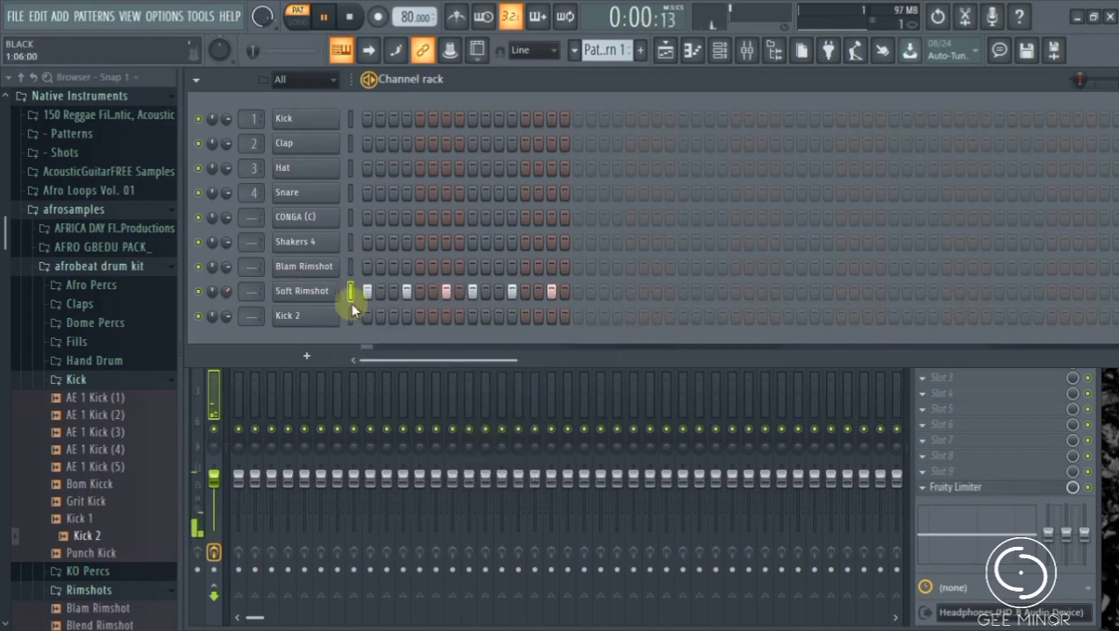
right_click(318, 273)
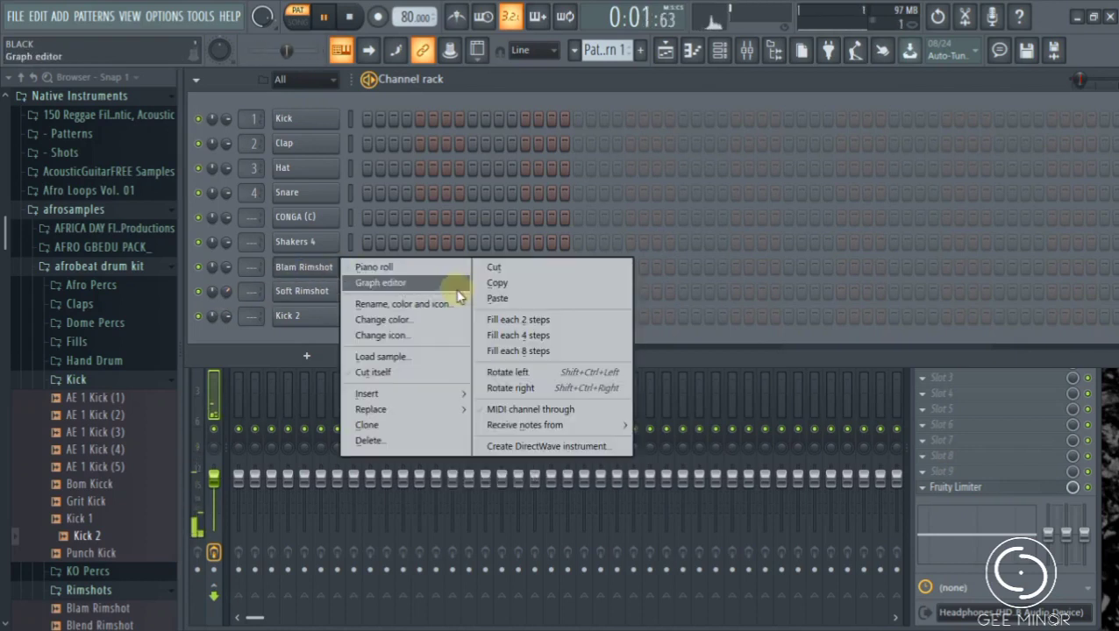
left_click(503, 299)
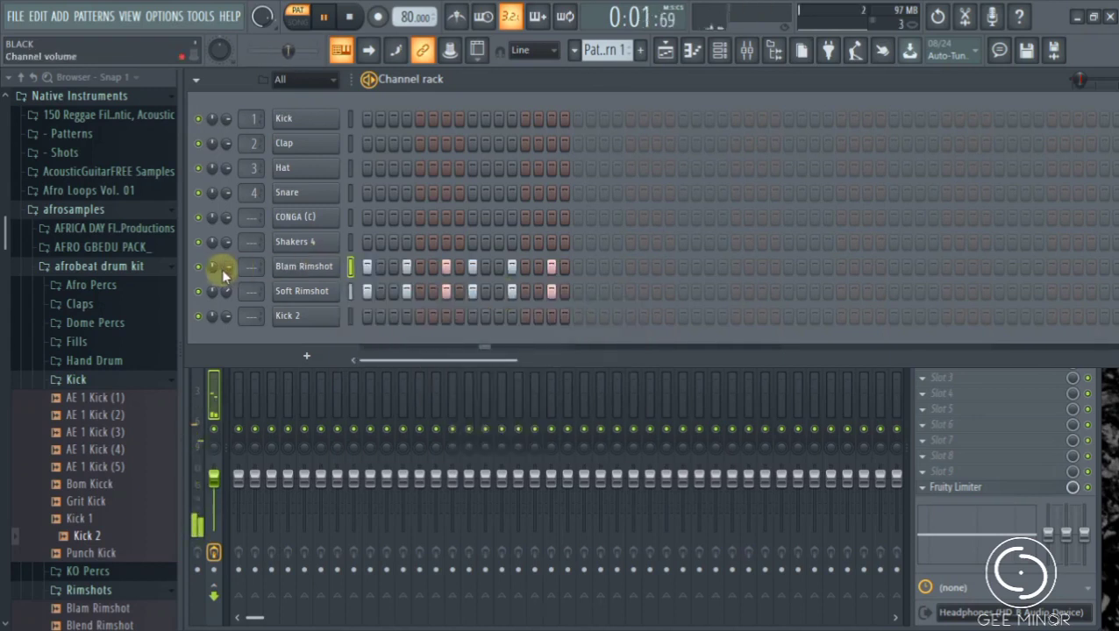
left_click_drag(223, 270, 224, 273)
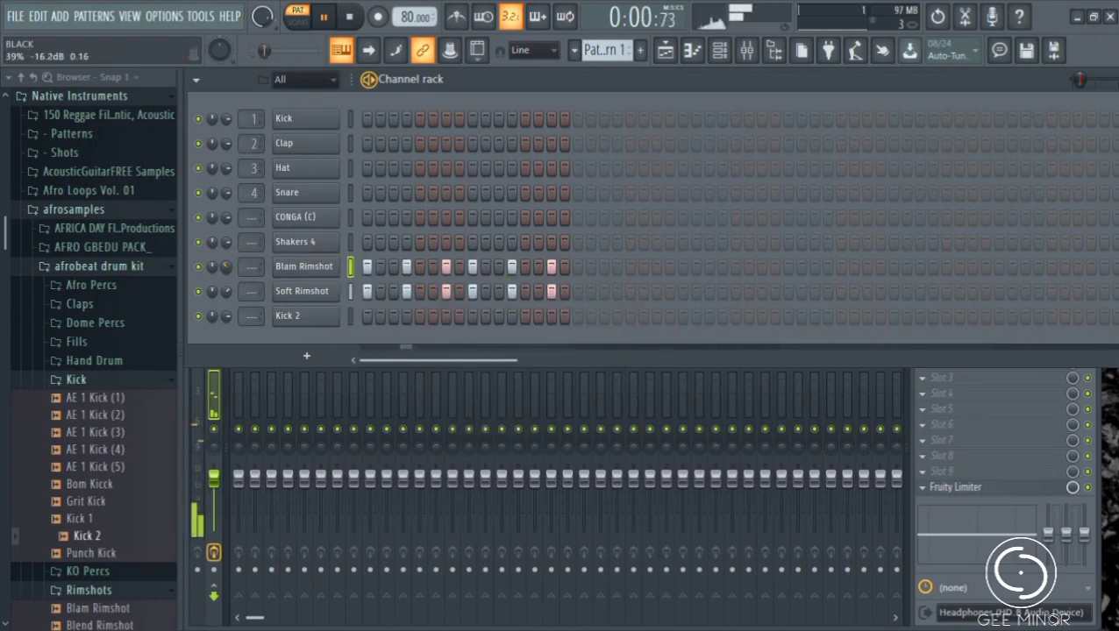
mouse_move(226, 266)
left_mouse_down()
mouse_move(219, 279)
mouse_move(226, 260)
left_mouse_up()
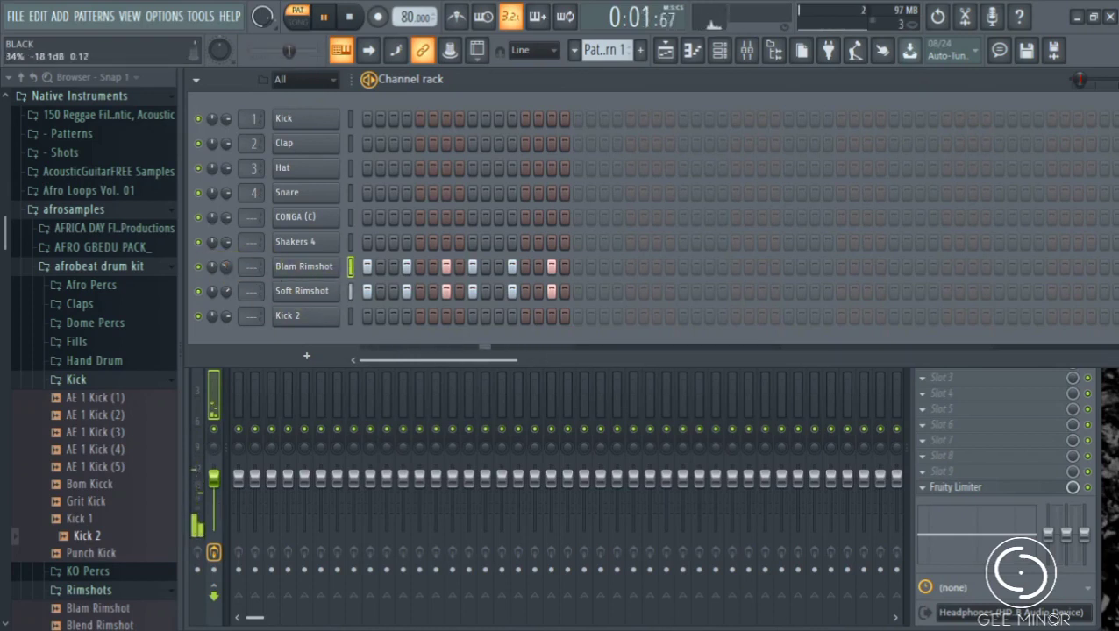
Step: Program Shakers 4 hits on steps 1, 3, 4, 5, 7, 8, 9, 11, 12, 13, 15 and 16
left_click(393, 243)
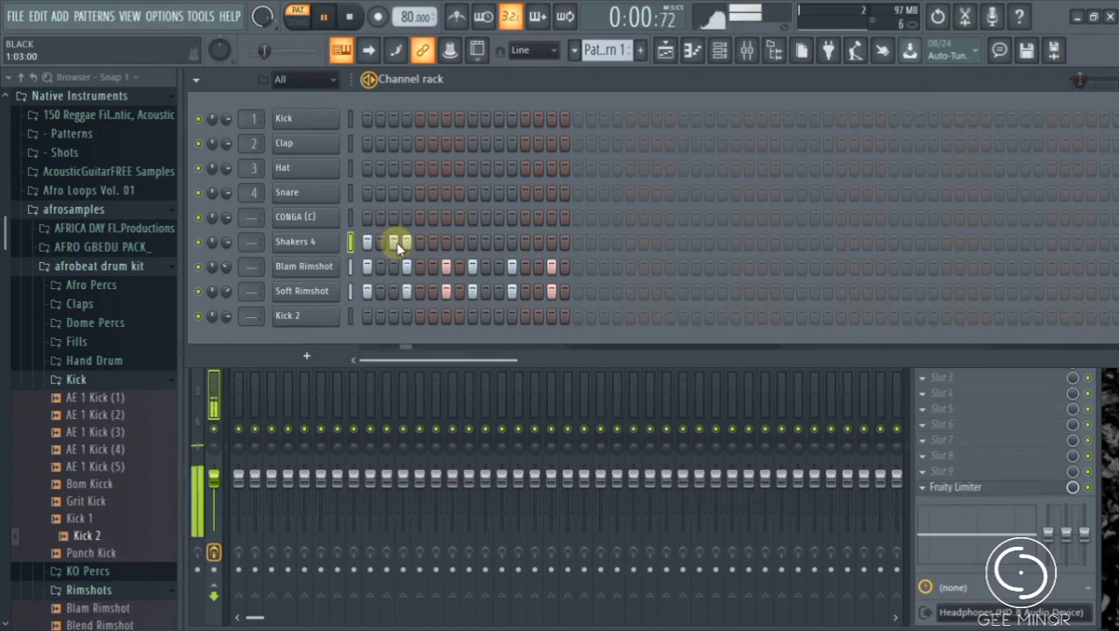
left_click(420, 243)
left_click(448, 242)
left_click(461, 243)
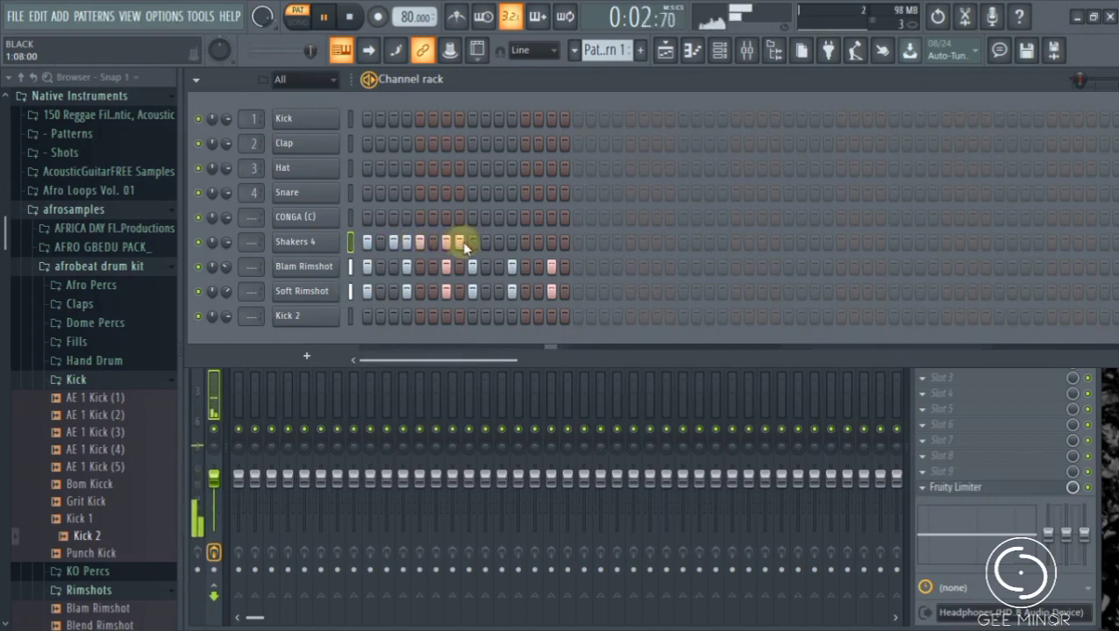
left_click(471, 243)
left_click(498, 242)
left_click(512, 242)
left_click(525, 242)
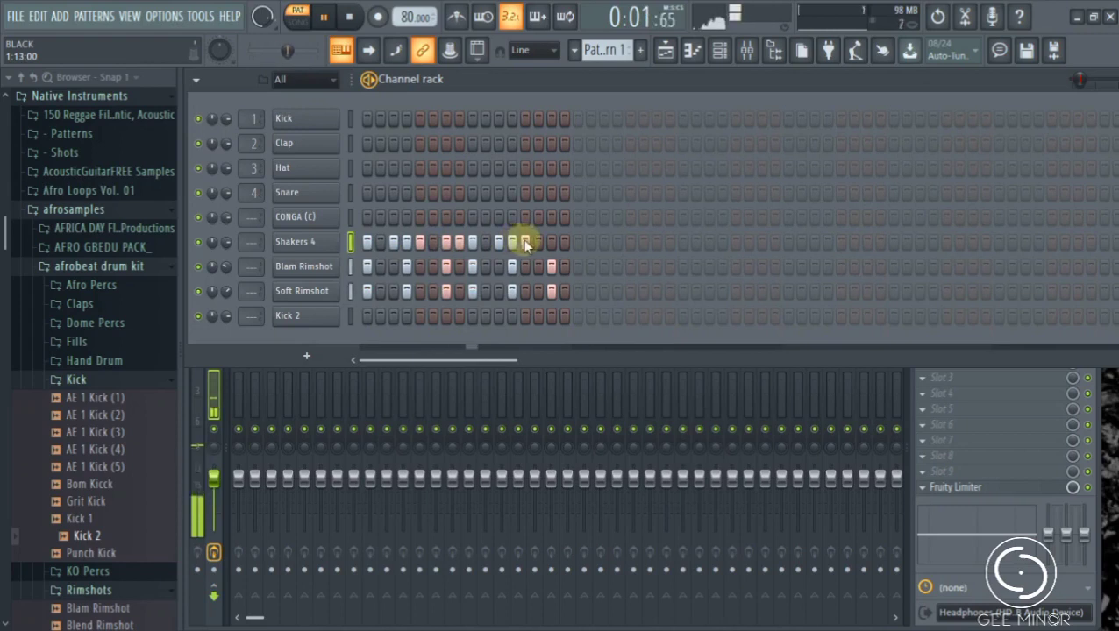
left_click(551, 242)
left_click(564, 242)
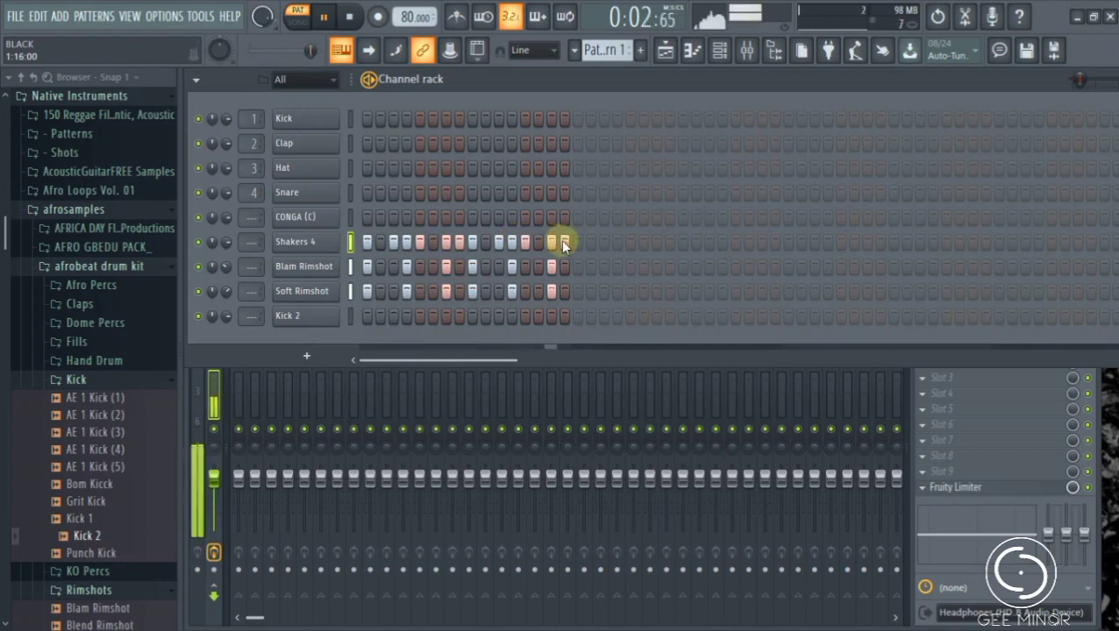
right_click(313, 239)
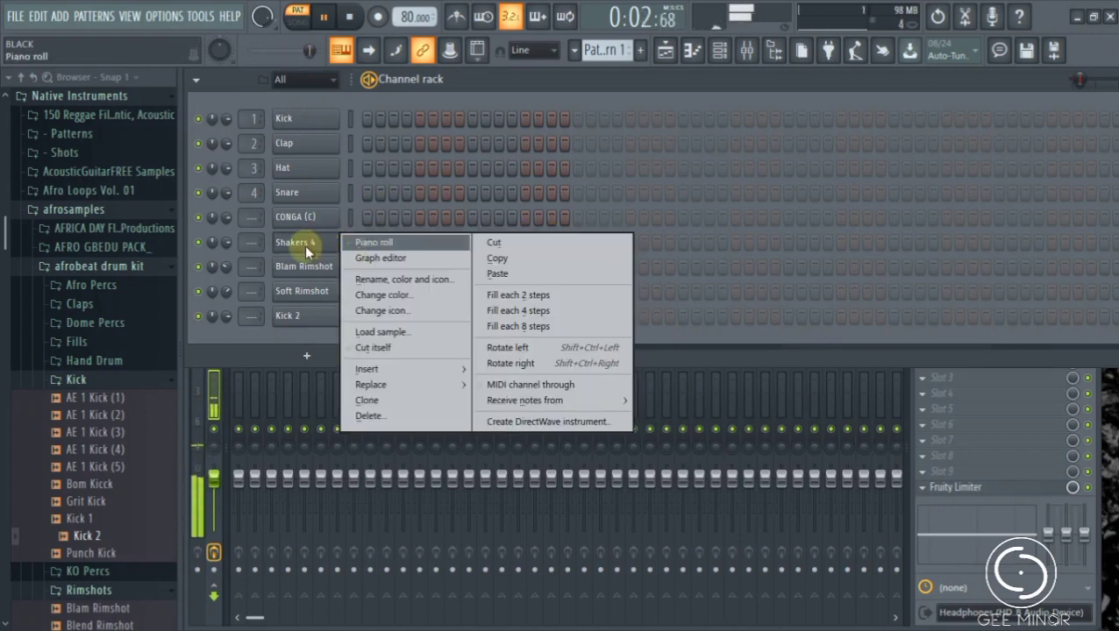
left_click(305, 267)
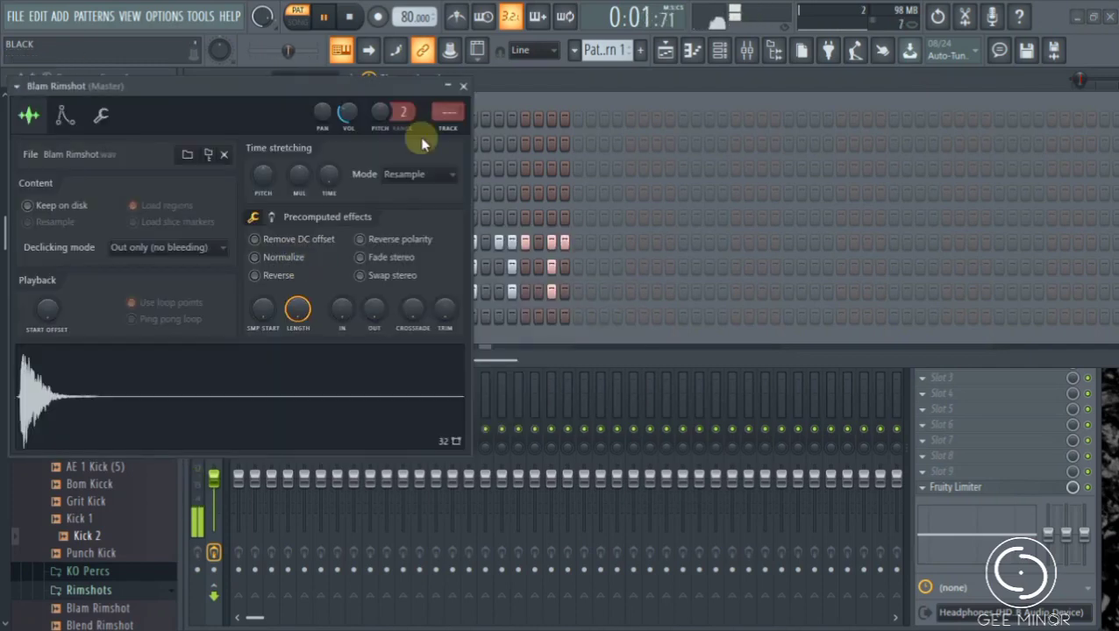
left_click(462, 88)
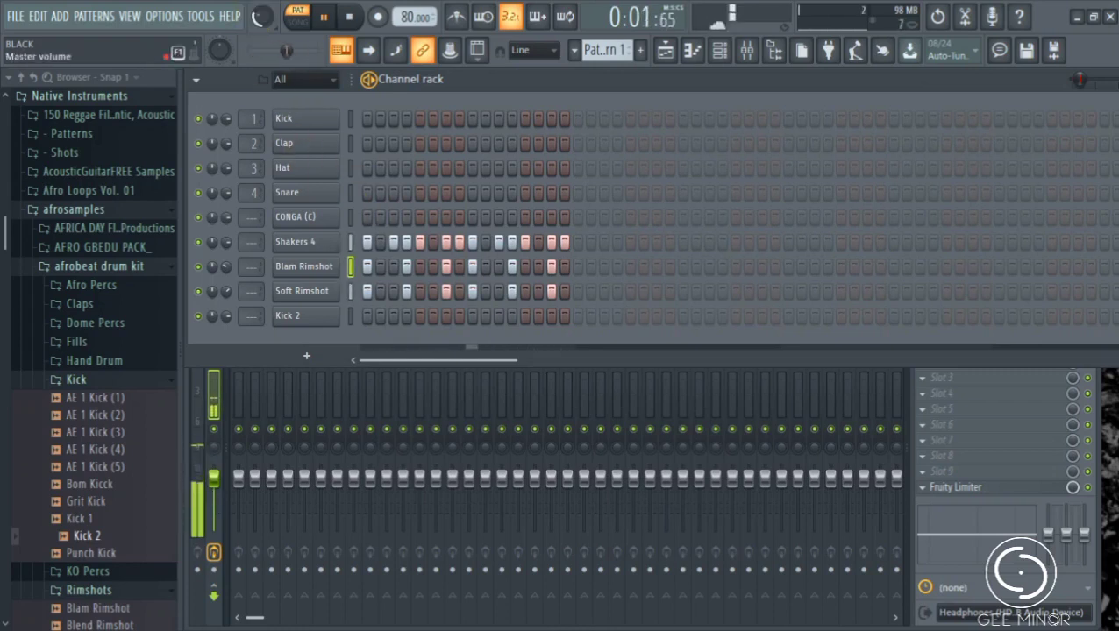
Step: Open Shakers 4 in the Piano roll and lower its twelve note velocities to varied levels of about 50–70%
right_click(301, 242)
left_click(357, 245)
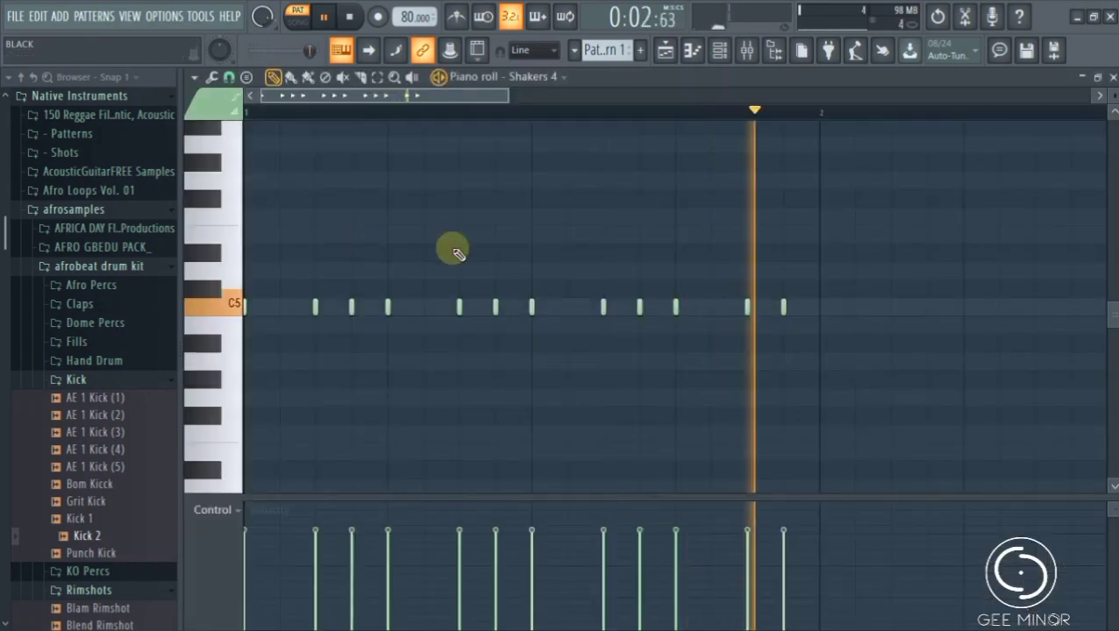
left_click(319, 567)
left_click(352, 550)
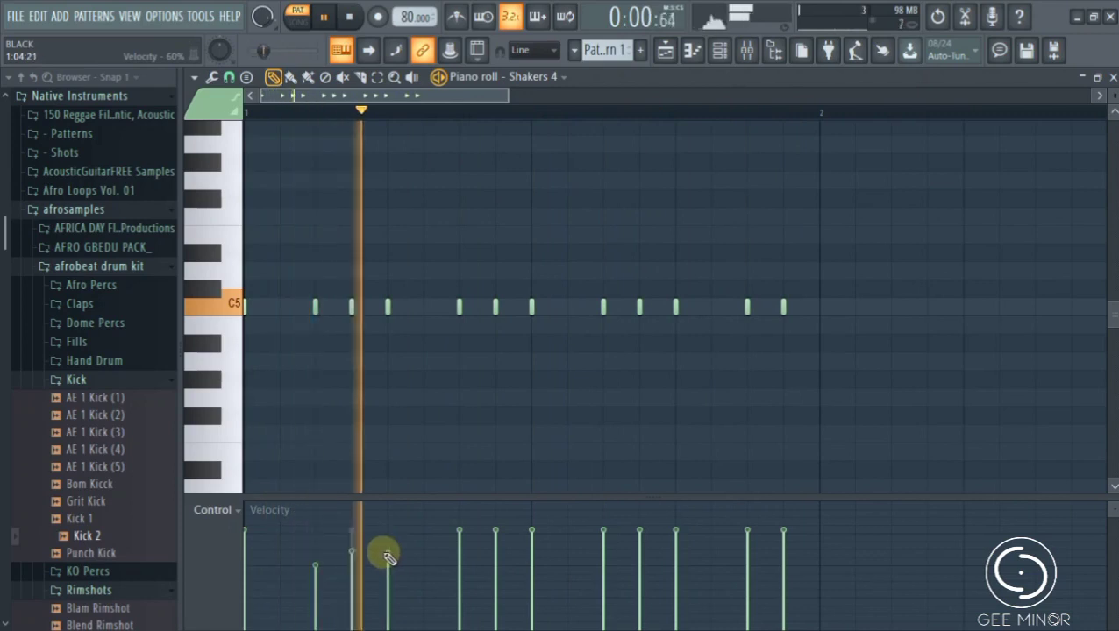
left_click(388, 553)
left_click(460, 558)
left_click(495, 551)
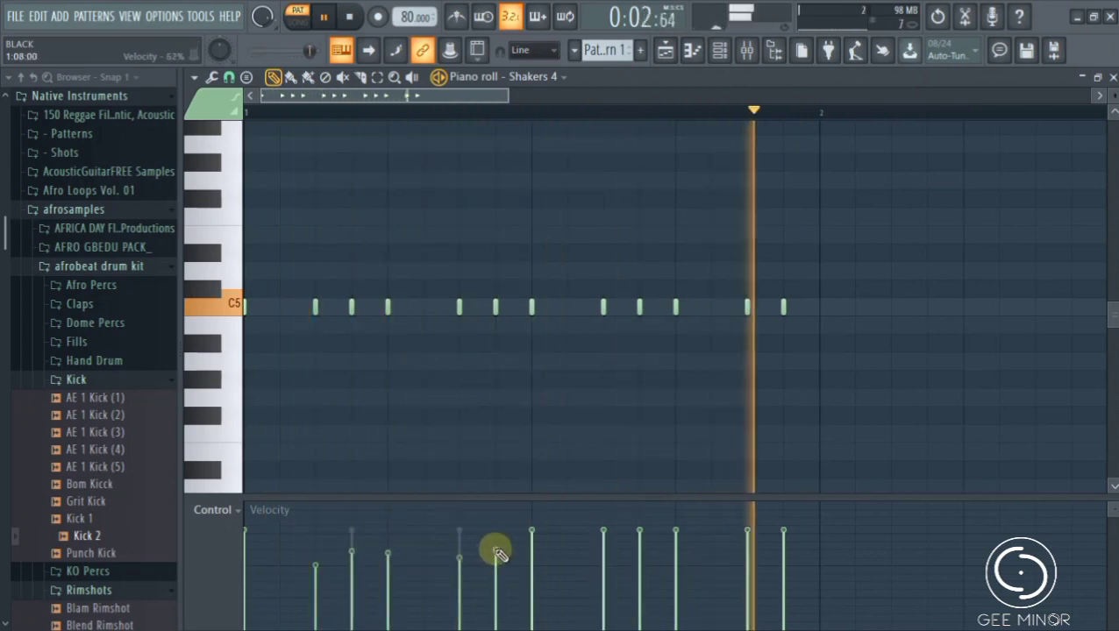
left_click(531, 558)
left_click(603, 562)
left_click(639, 547)
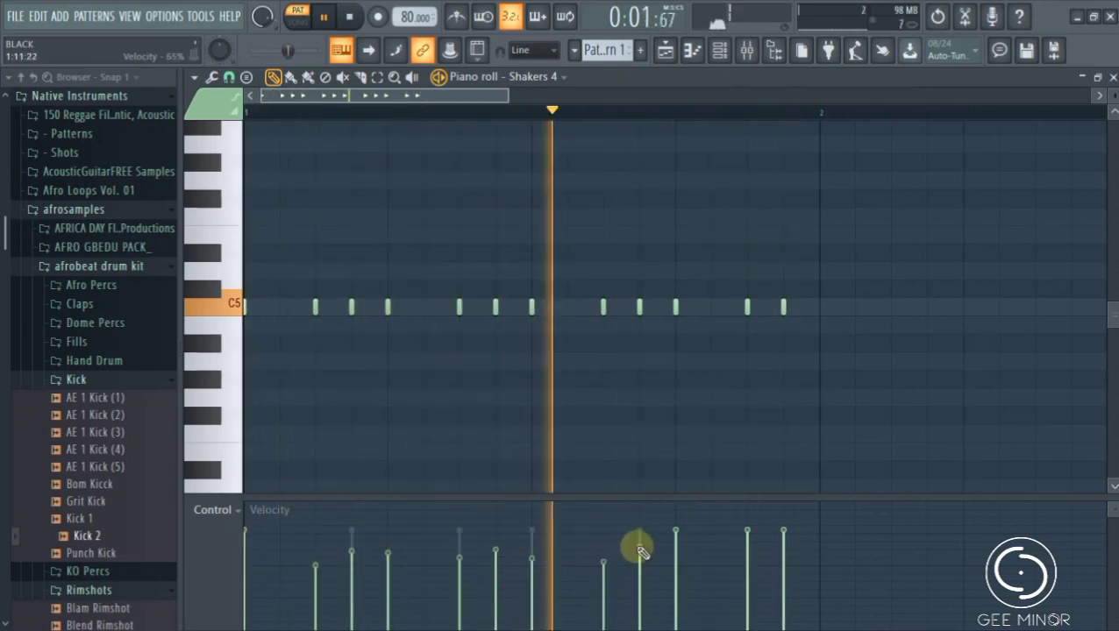
left_click(676, 565)
left_click(747, 561)
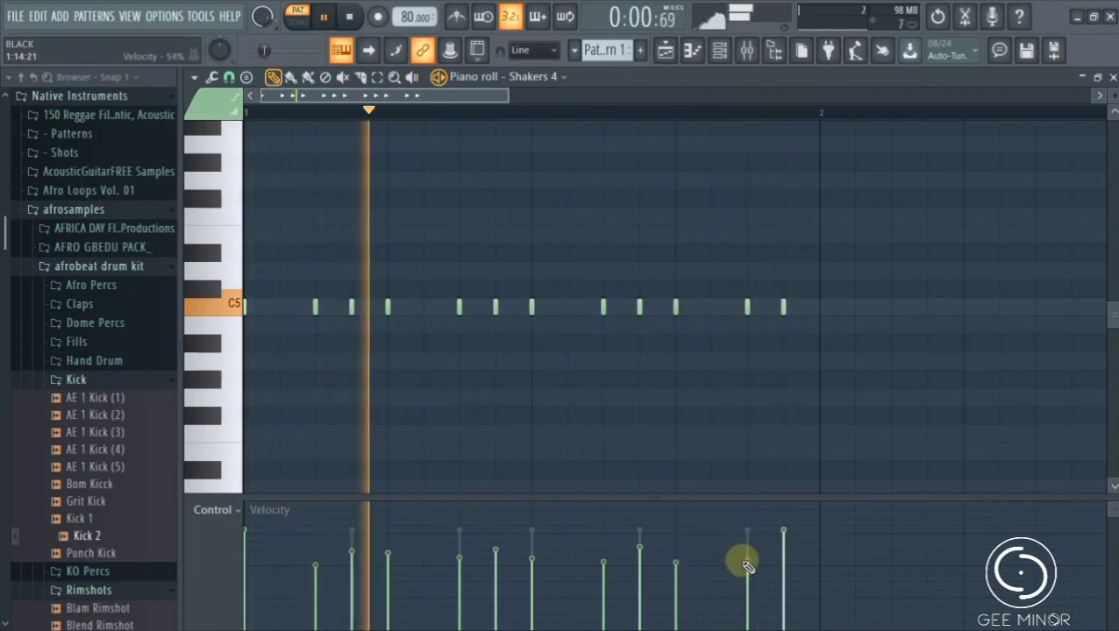
left_click(783, 553)
left_click(246, 553)
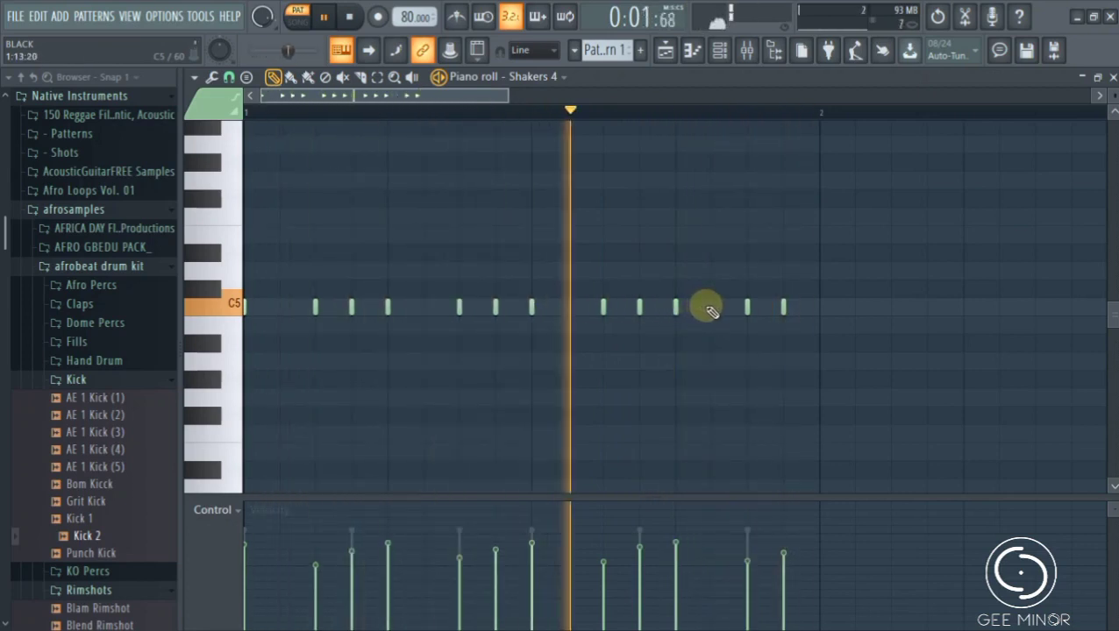
Step: Try adding a C5 shaker note on step 2 and shortening its duration to 0:00:22 in the note properties
left_click(279, 310)
right_click(292, 310)
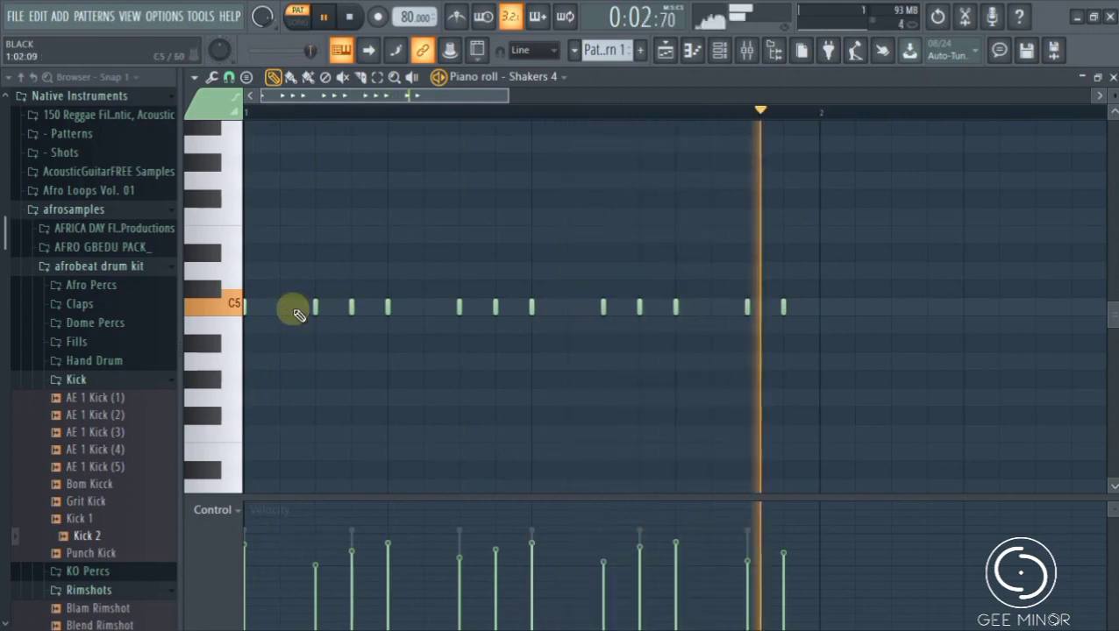
left_click(280, 310)
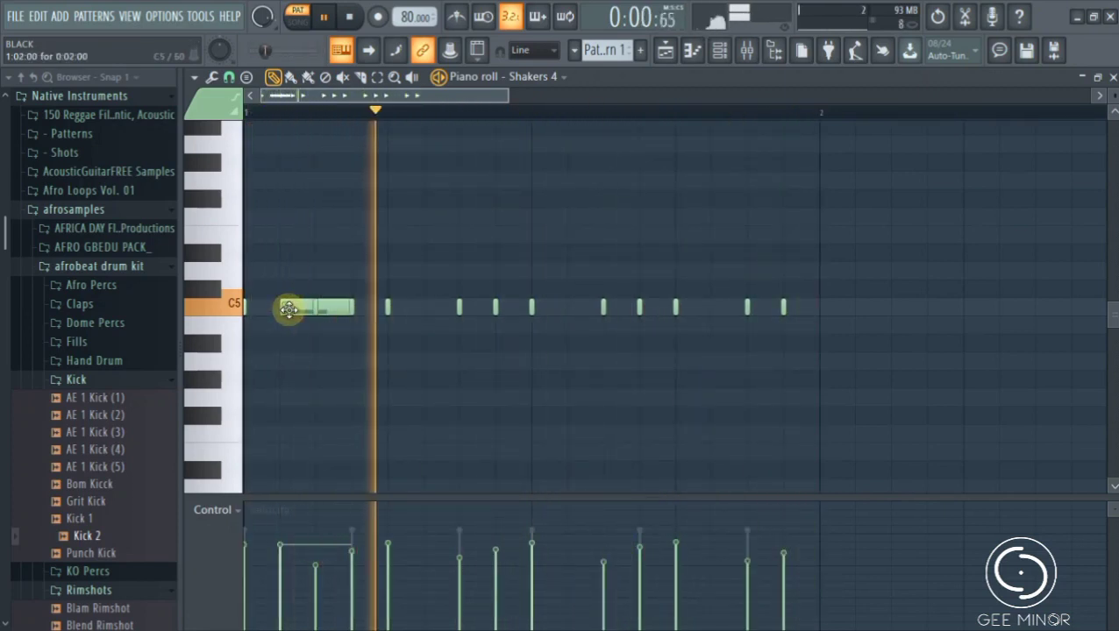
double_click(290, 309)
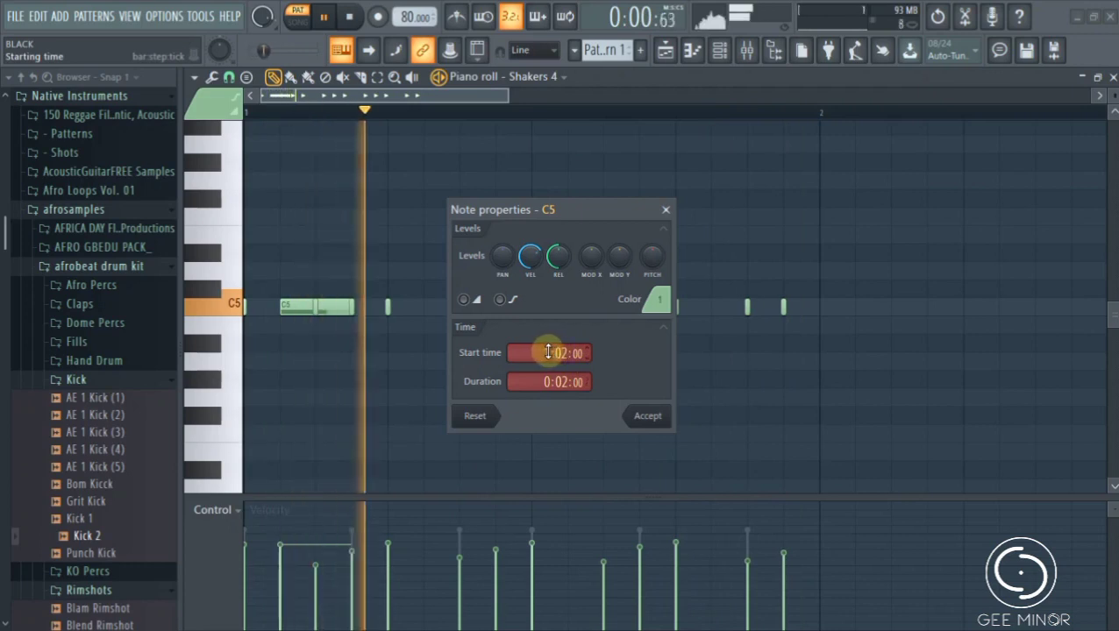
mouse_move(566, 384)
left_mouse_down()
mouse_move(567, 401)
mouse_move(567, 392)
left_mouse_up()
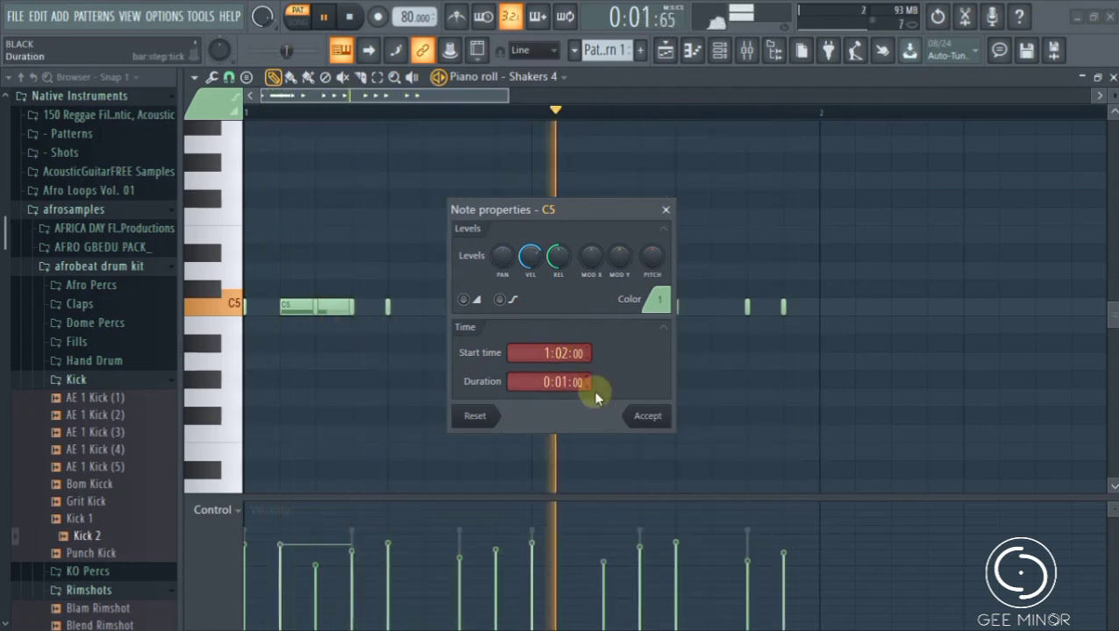
left_click(644, 417)
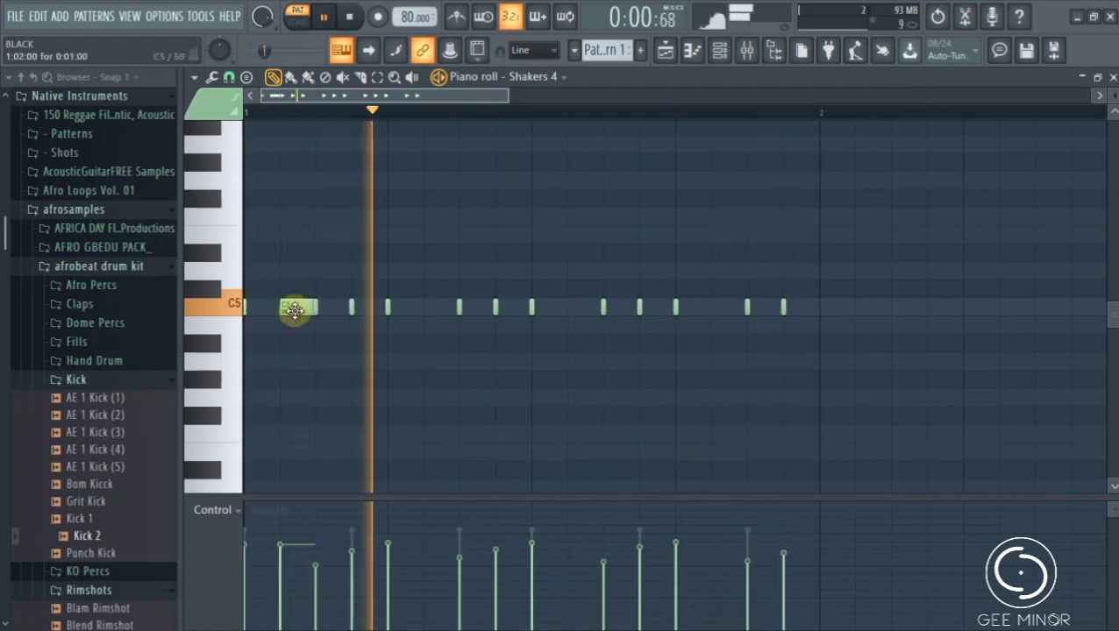
double_click(294, 310)
left_click_drag(524, 381, 524, 392)
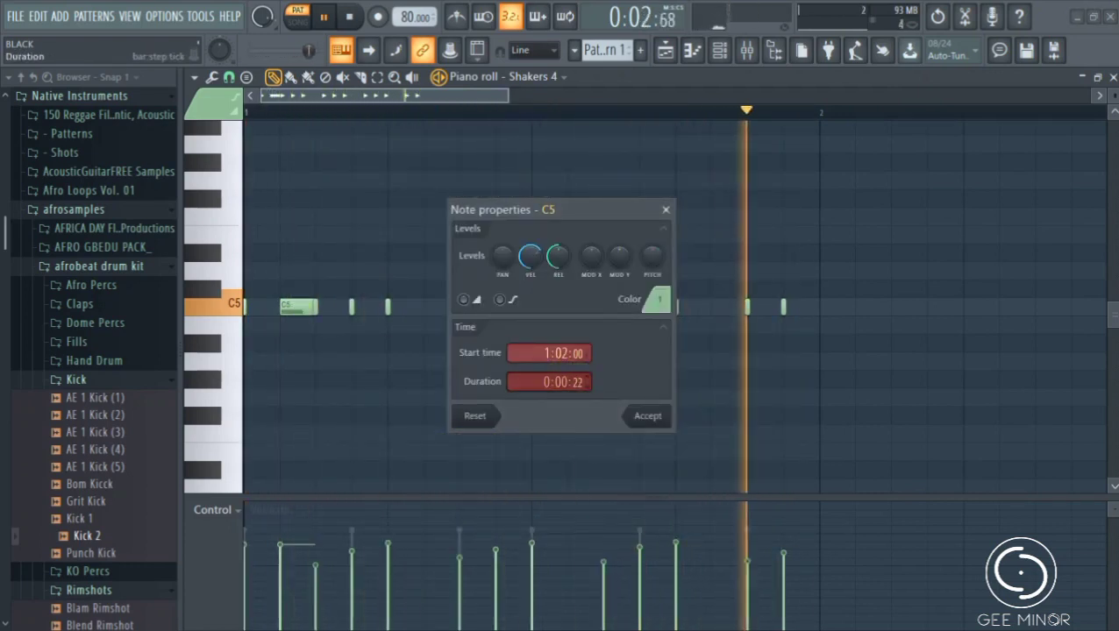
left_click(644, 415)
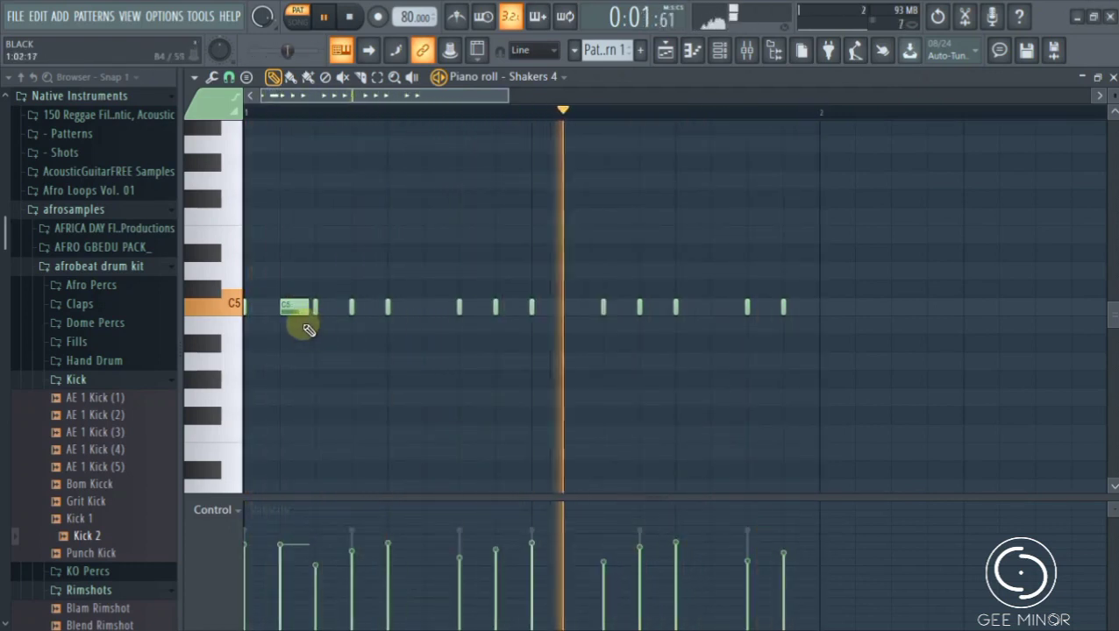
right_click(294, 309)
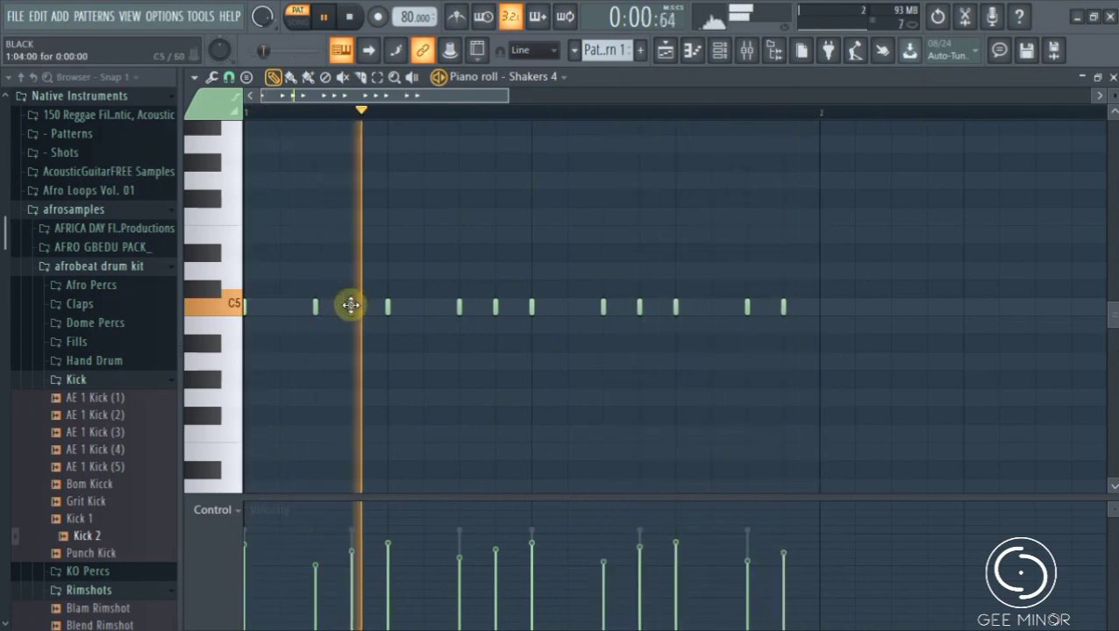
Step: Fill the Shakers 4 gaps with short C5 notes on steps 2, 6, 10 and 14 at about 19% velocity
left_click(280, 309)
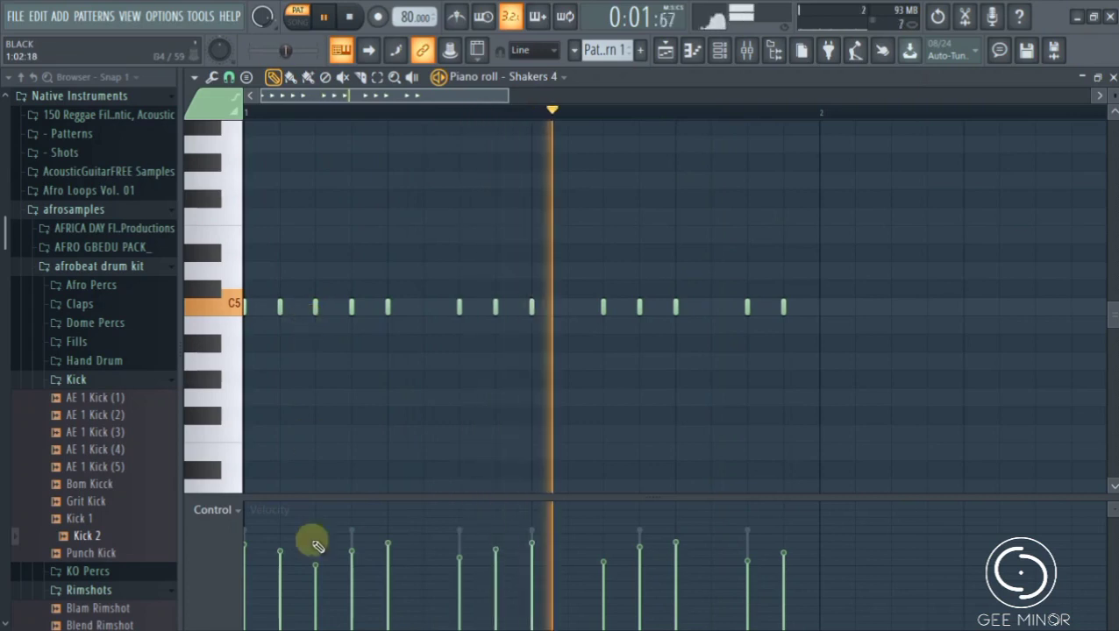
left_click_drag(287, 569, 282, 609)
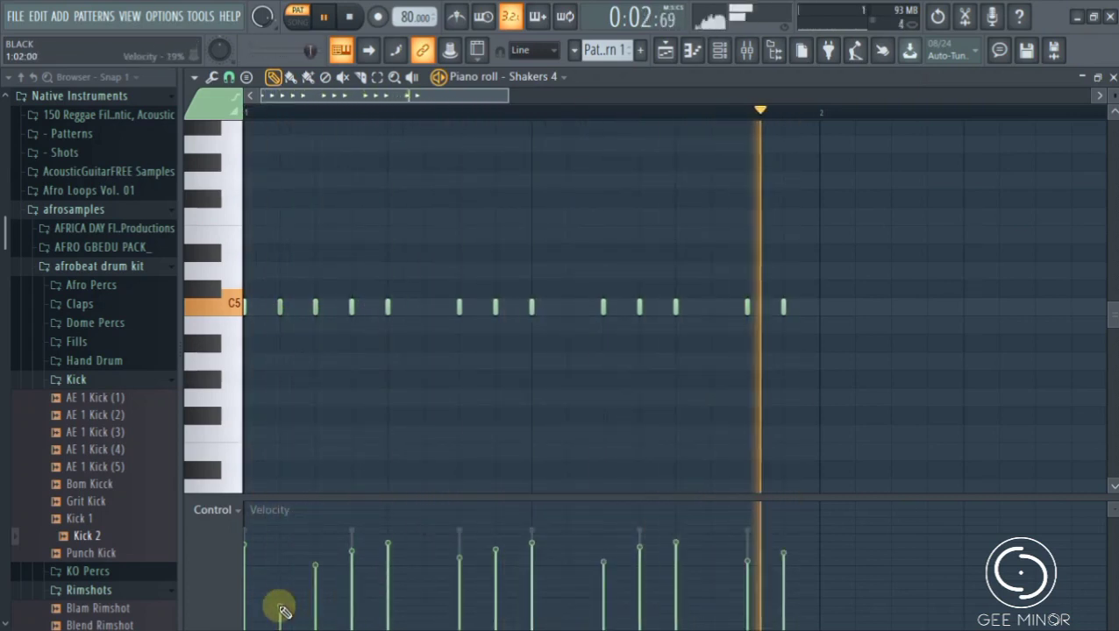
left_click(424, 306)
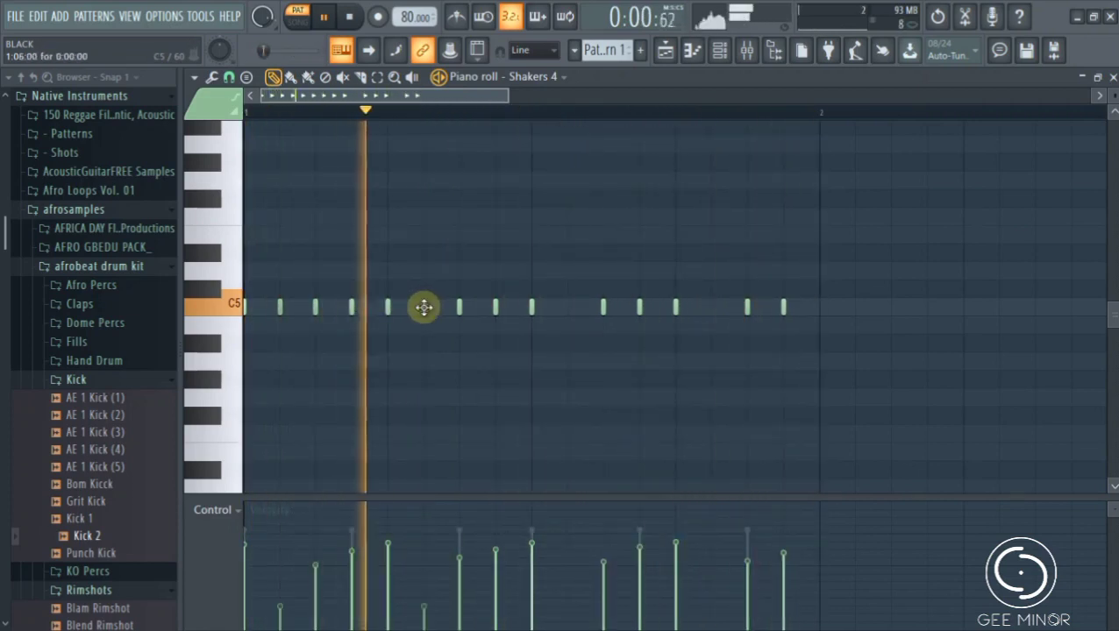
left_click(567, 307)
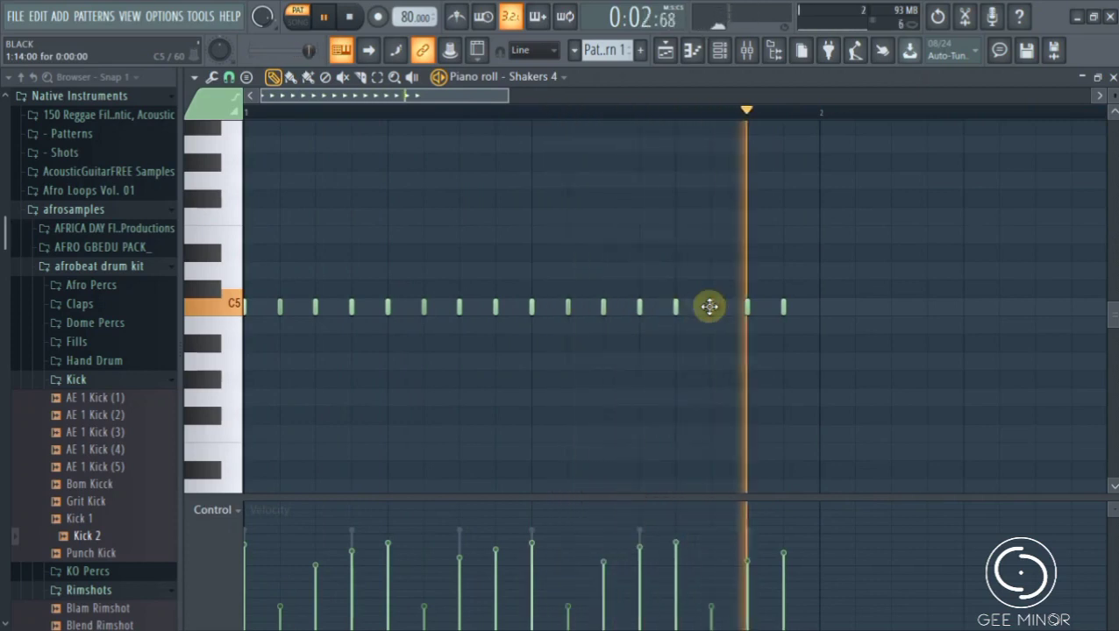
Step: Fill the Kick 2 channel on every fourth step in the Channel rack and replace its sample with AE 1 Kick (4)
left_click(718, 54)
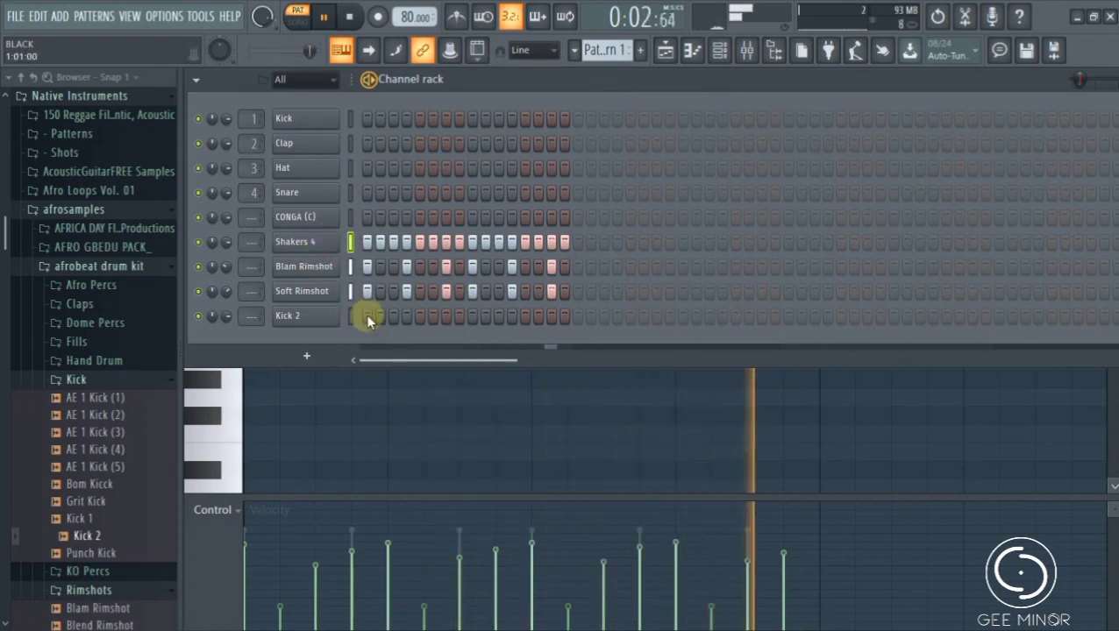
right_click(321, 322)
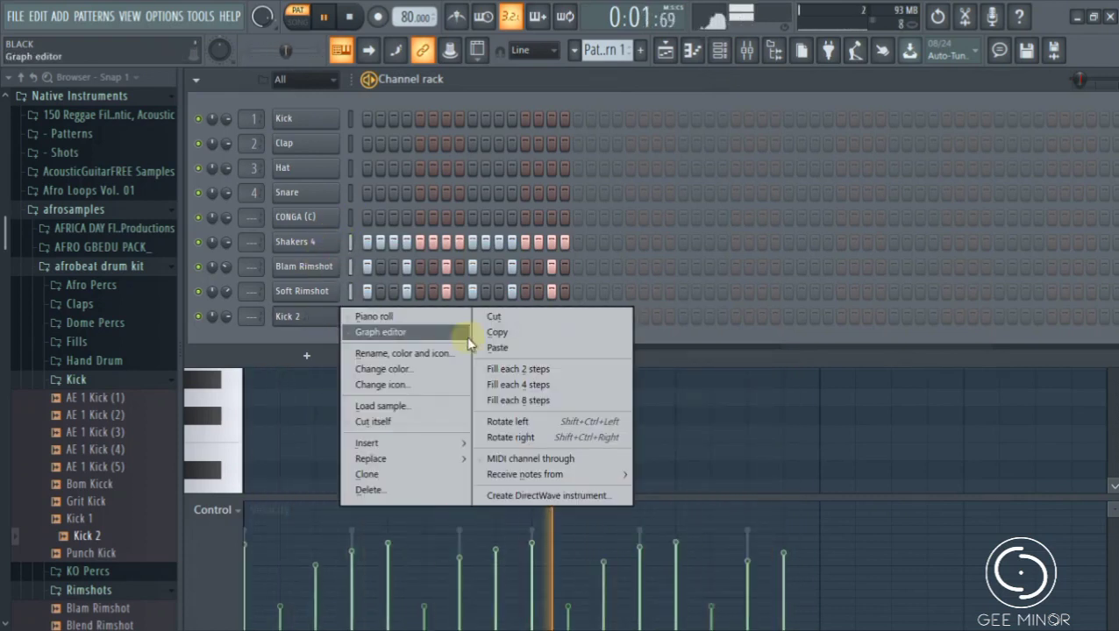
left_click(517, 385)
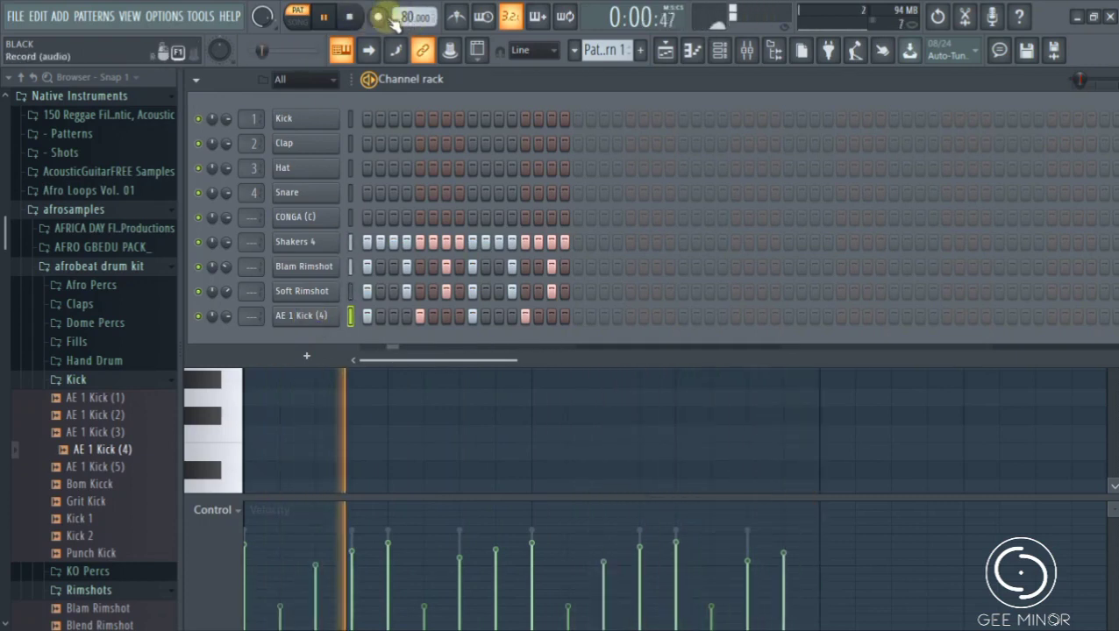
Step: Set the project tempo to 82 BPM
left_click_drag(409, 17, 405, 18)
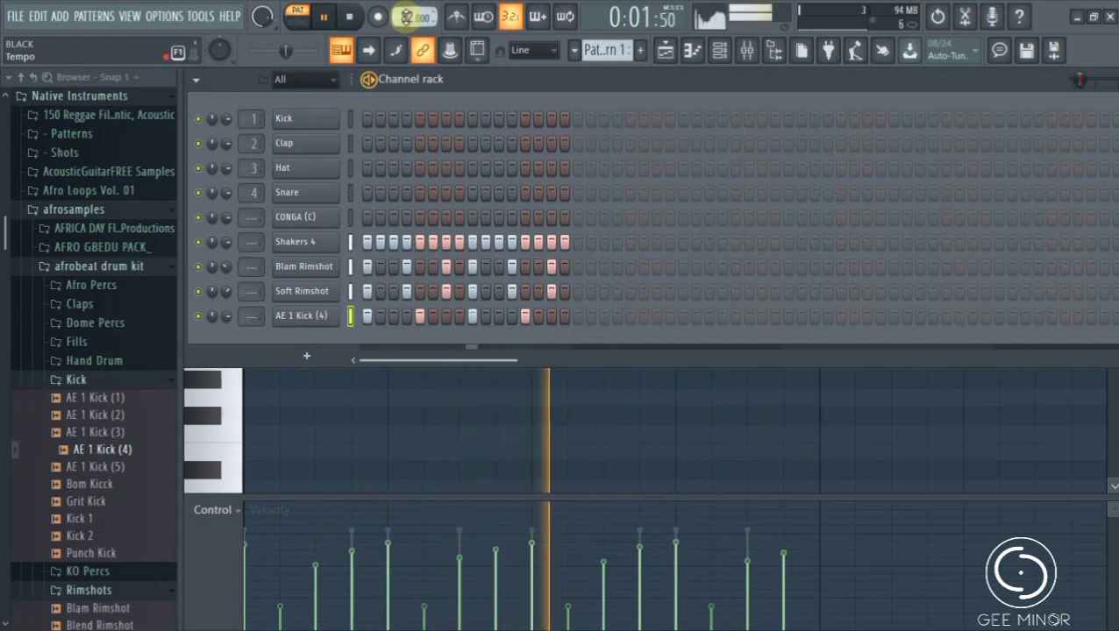
Step: Program a single CONGA (C) hit on step 4 and slightly lower that channel's volume
left_click(393, 219)
right_click(395, 219)
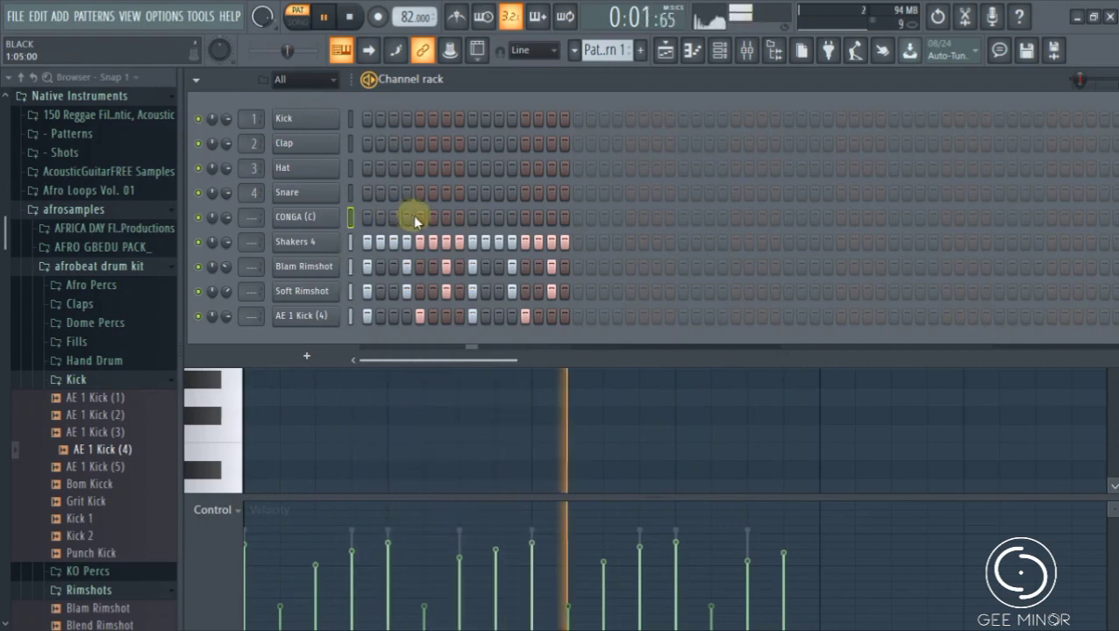
left_click(406, 217)
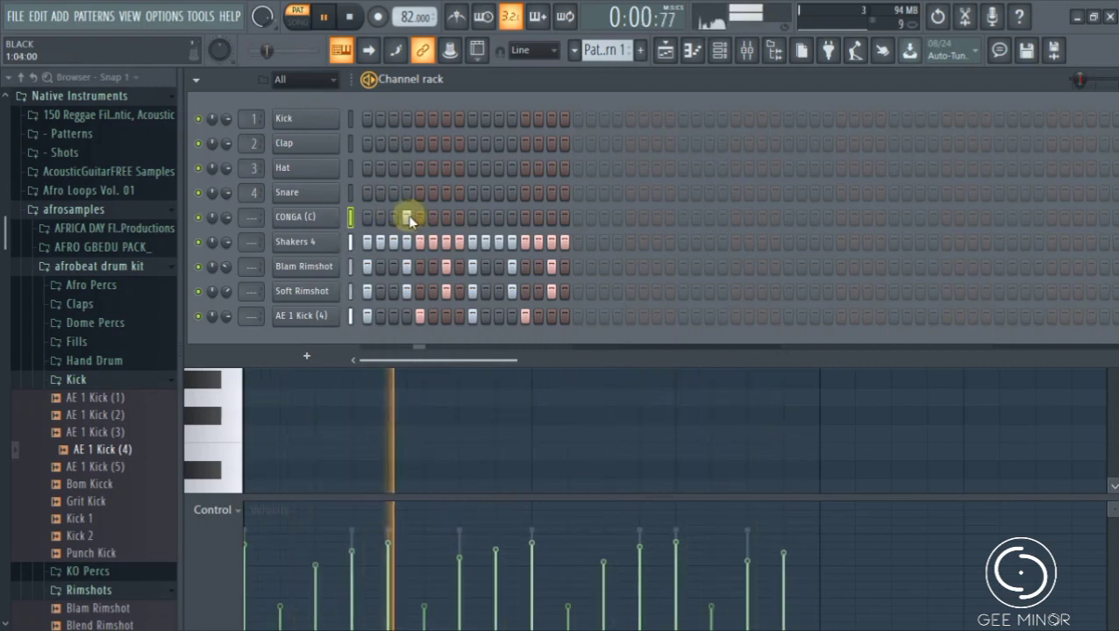
left_click(552, 217)
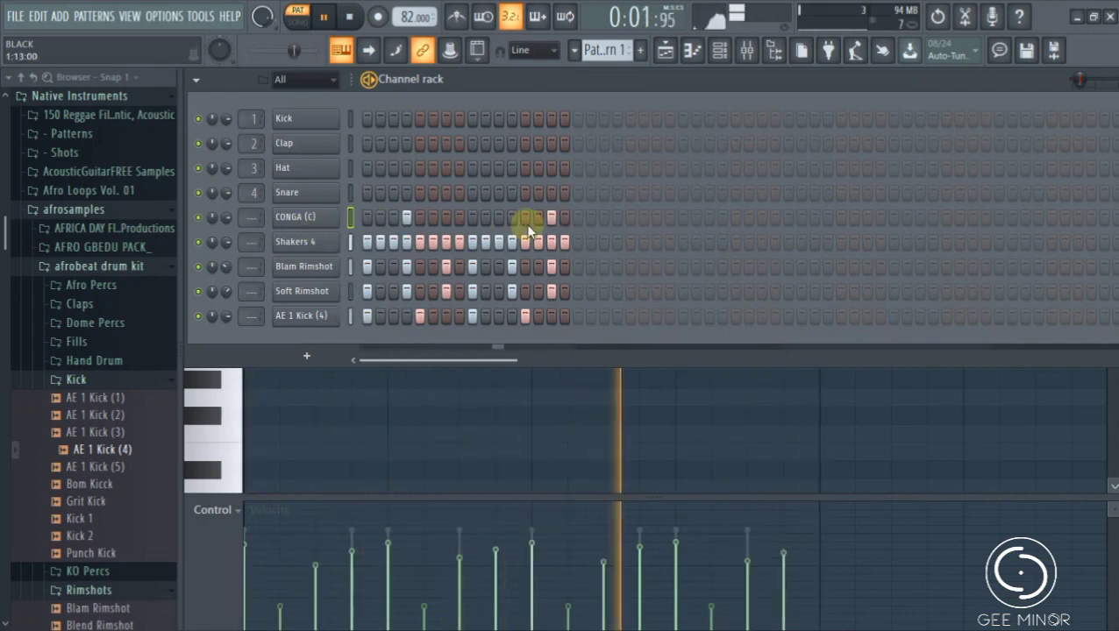
left_click(552, 217)
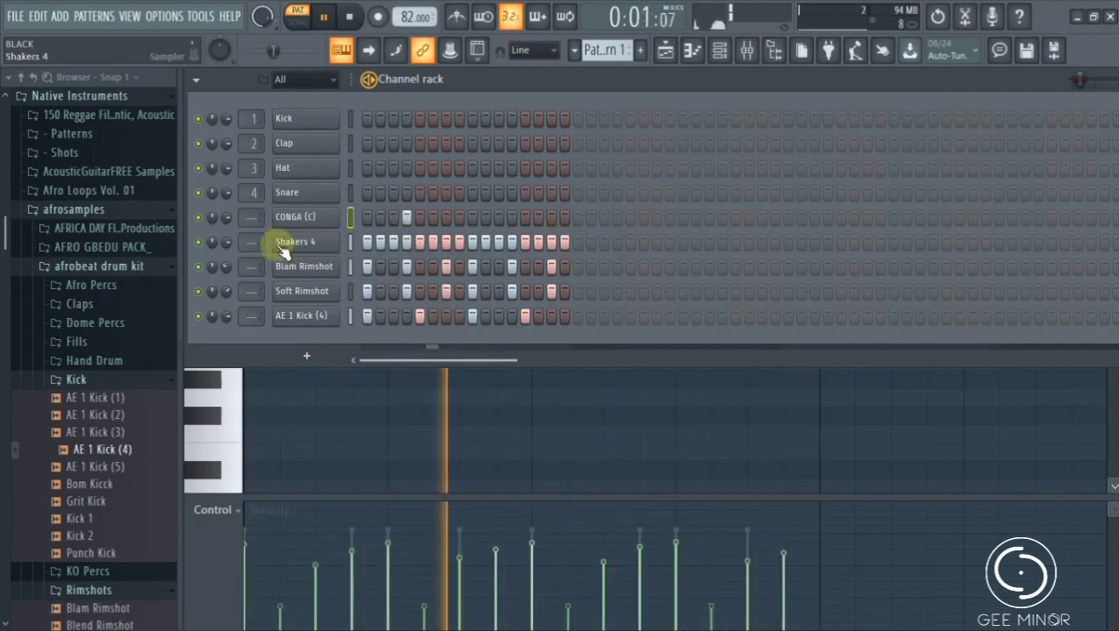
mouse_move(224, 221)
left_mouse_down()
mouse_move(224, 255)
mouse_move(224, 226)
left_mouse_up()
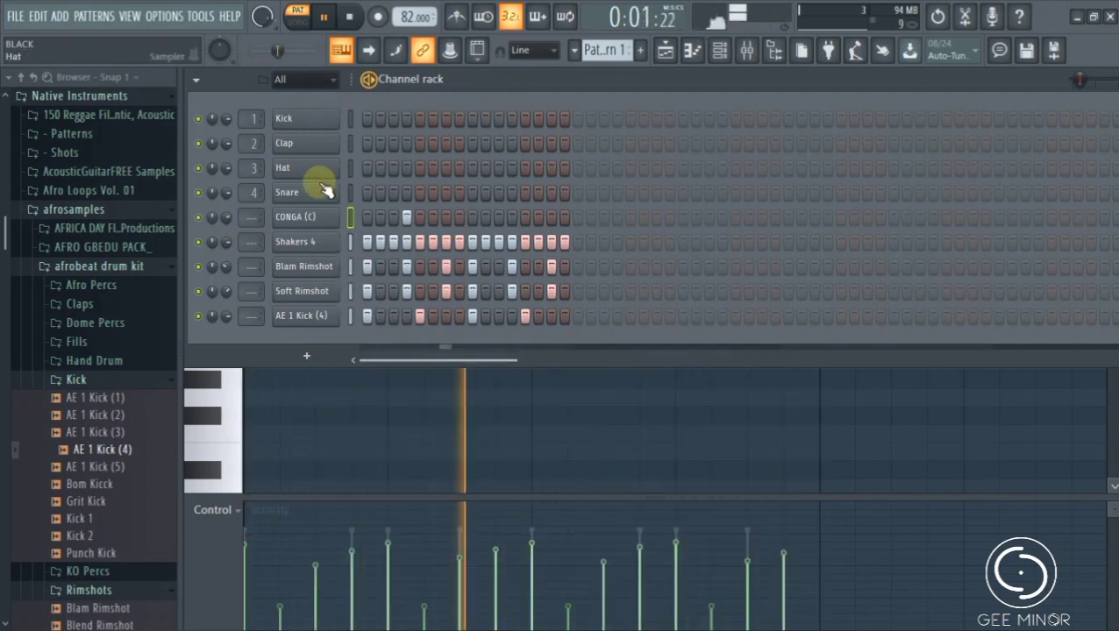
Step: Preview SC Perc 1 from the afrobeat drum kit's SC Percs folder and load it onto the Snare channel
left_click(111, 377)
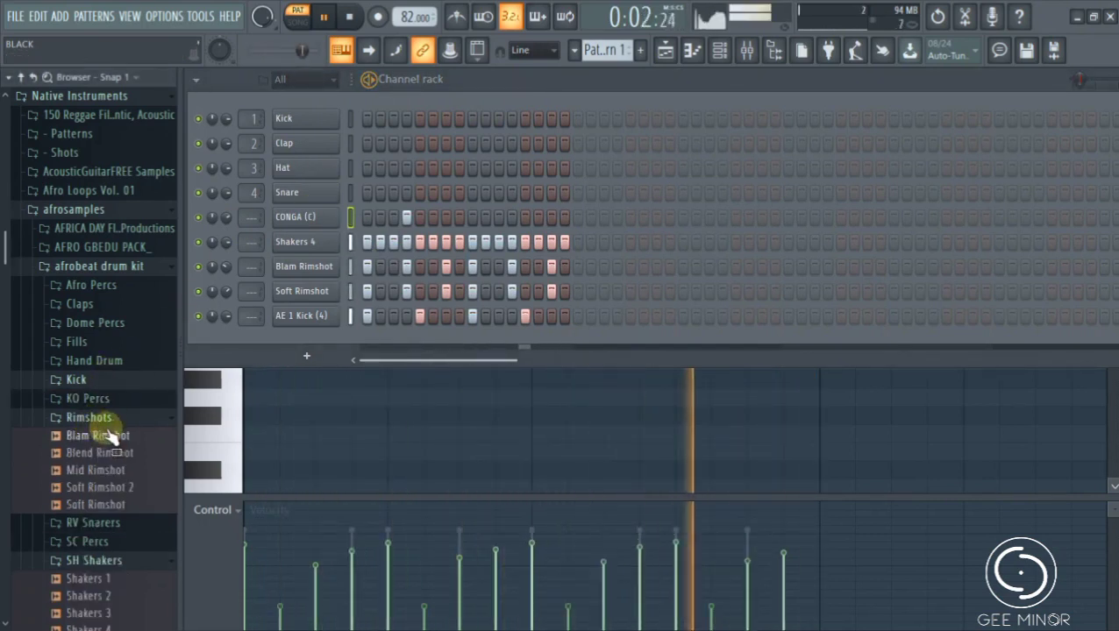
left_click(118, 425)
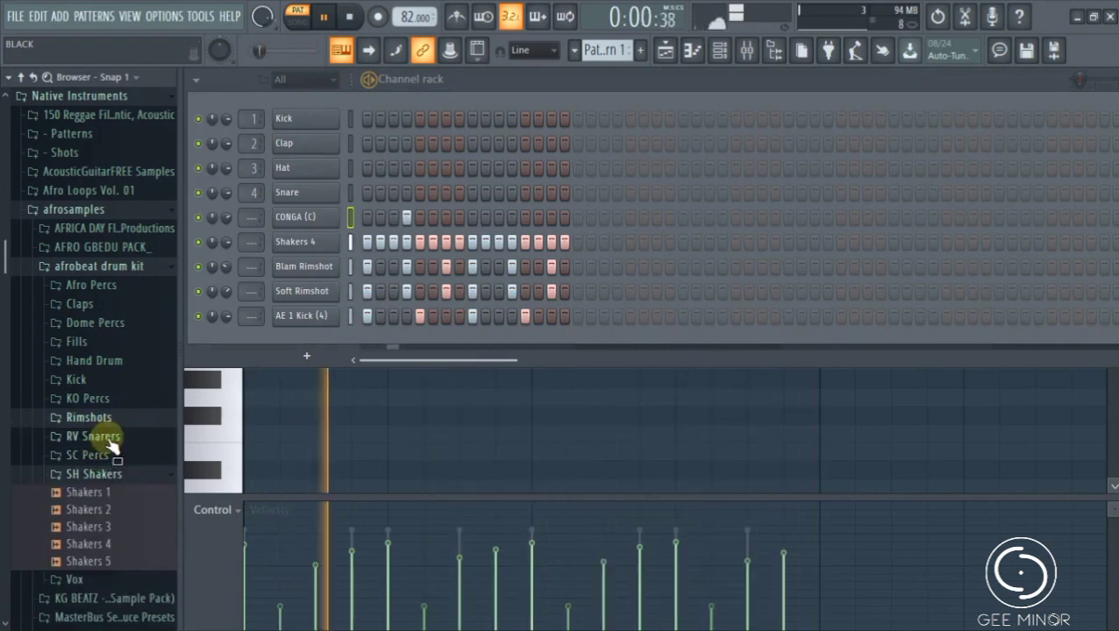
left_click(93, 456)
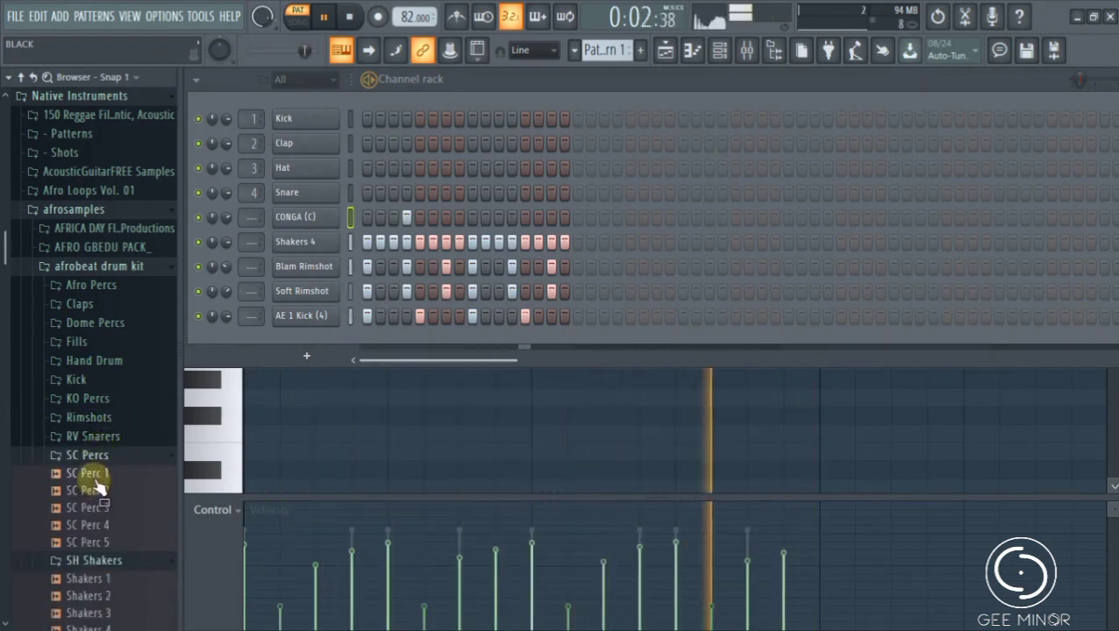
left_click(94, 477)
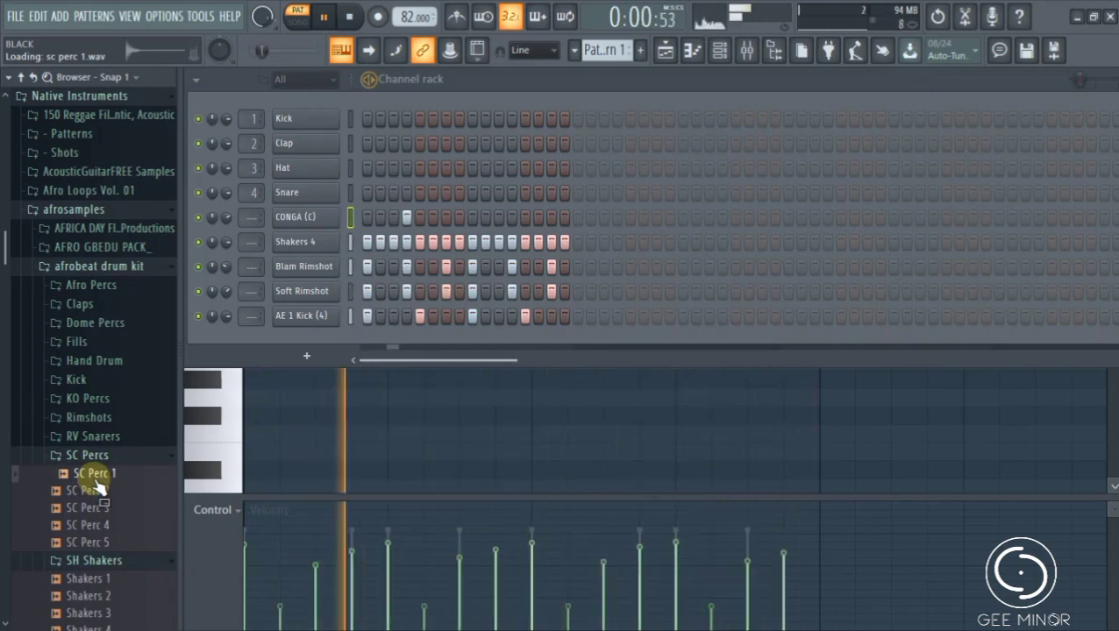
left_click_drag(95, 481, 286, 191)
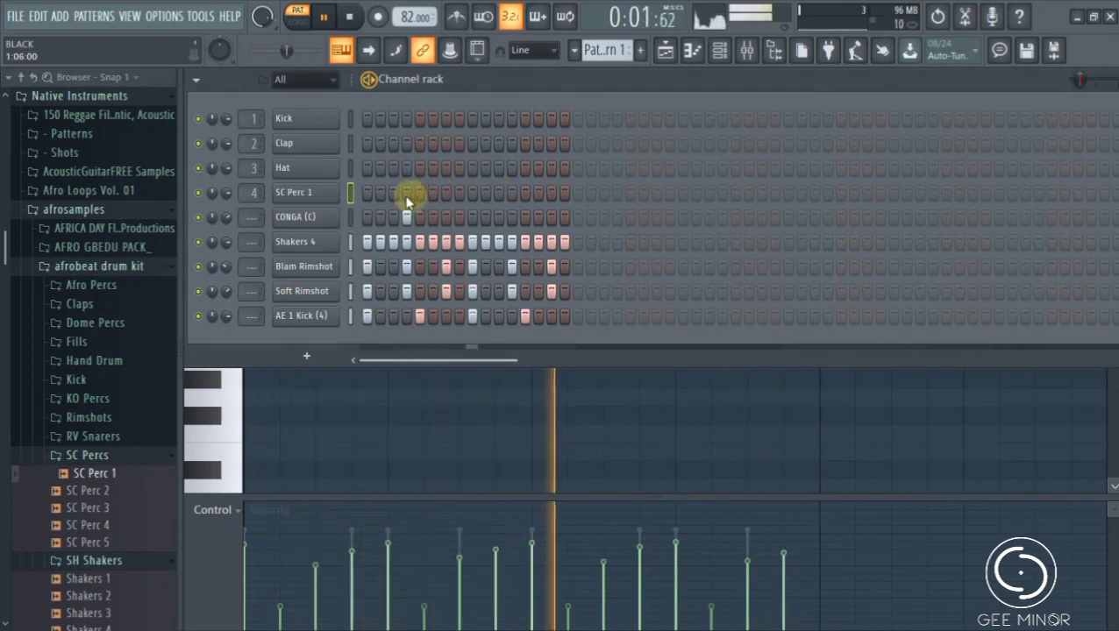
Step: Program an SC Perc 1 hit on step 2 and set that channel's volume to 85%
left_click(379, 193)
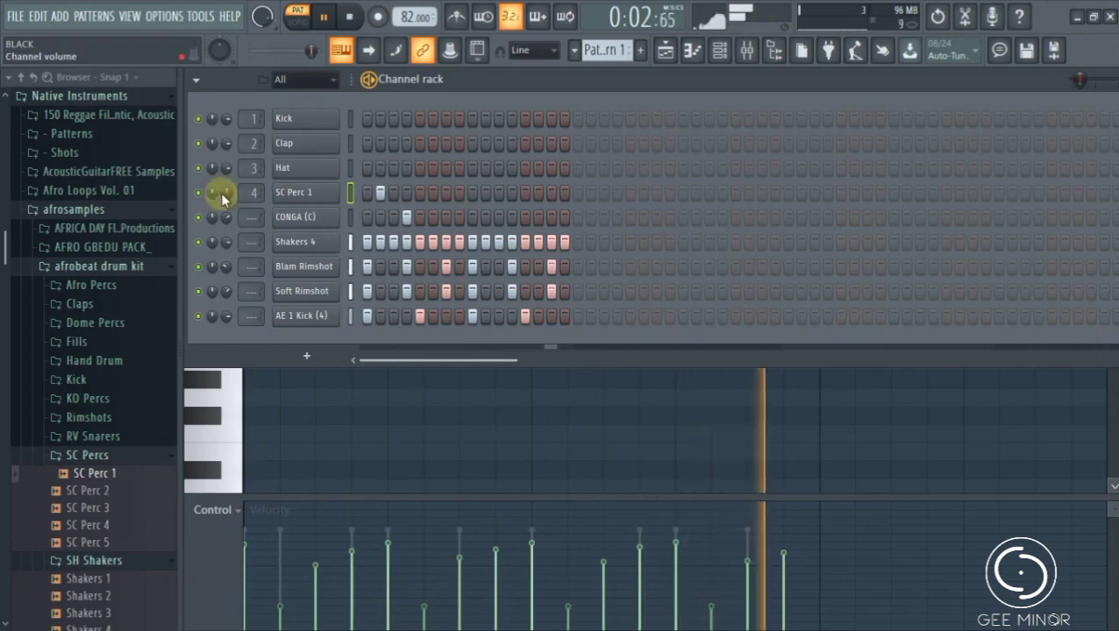
left_click_drag(220, 192, 220, 187)
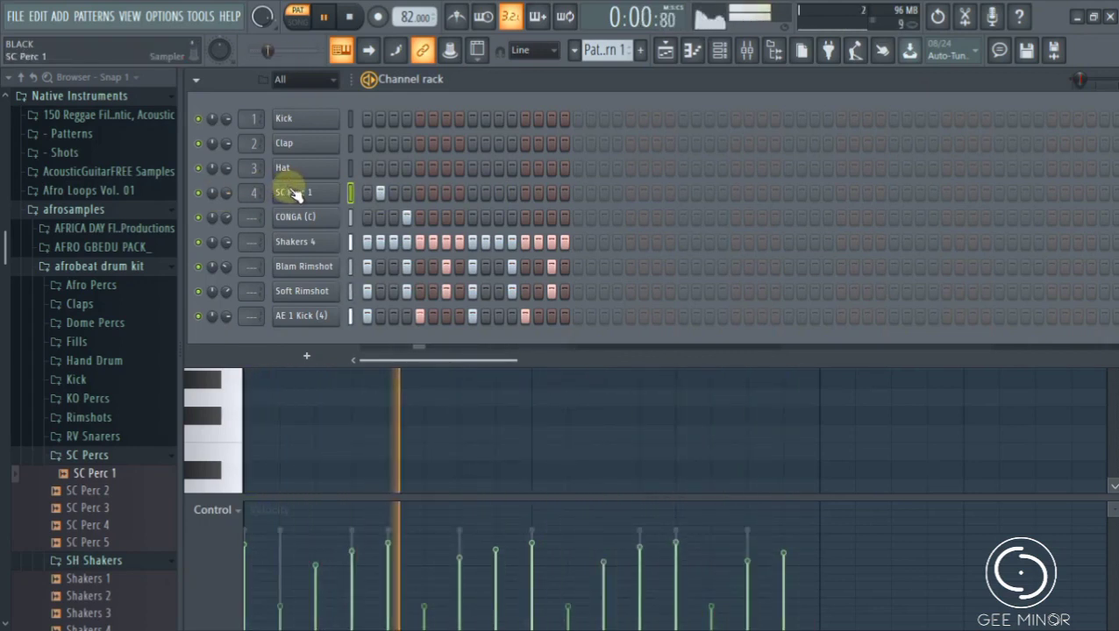
scroll(227, 195, "up", 2)
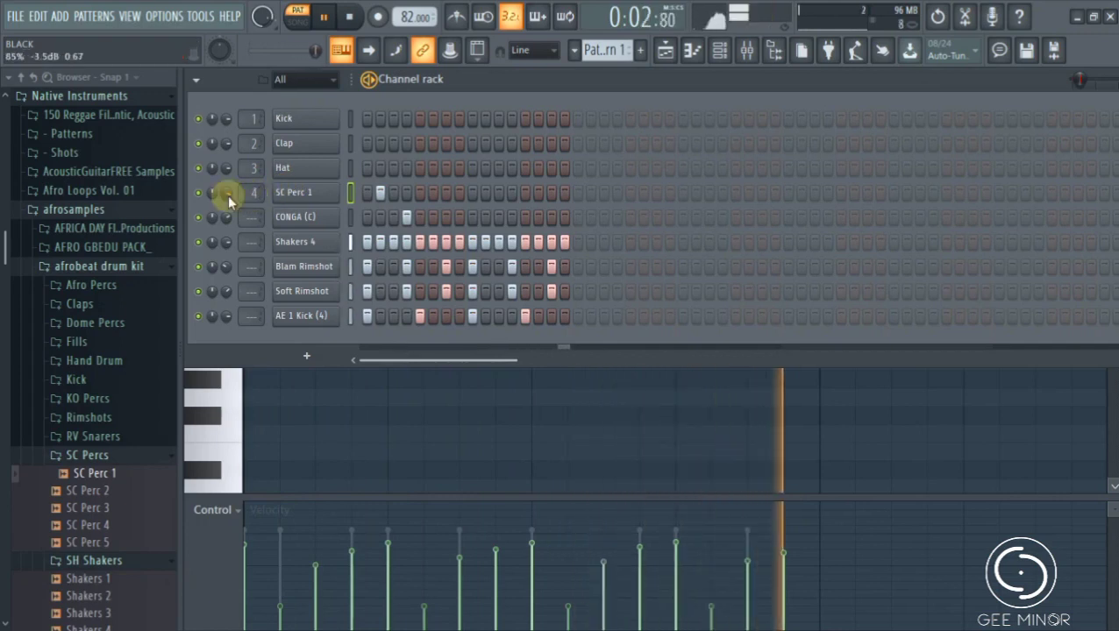
Step: Check the sampler settings of the SC Perc 1 and CONGA (C) channels
left_click(310, 194)
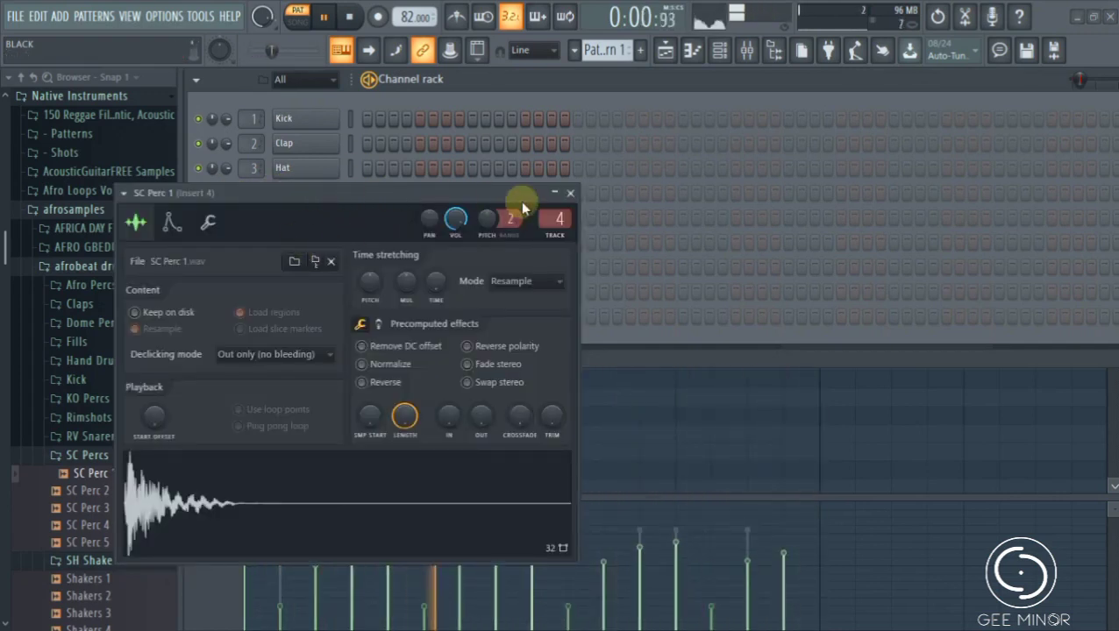
left_click(569, 193)
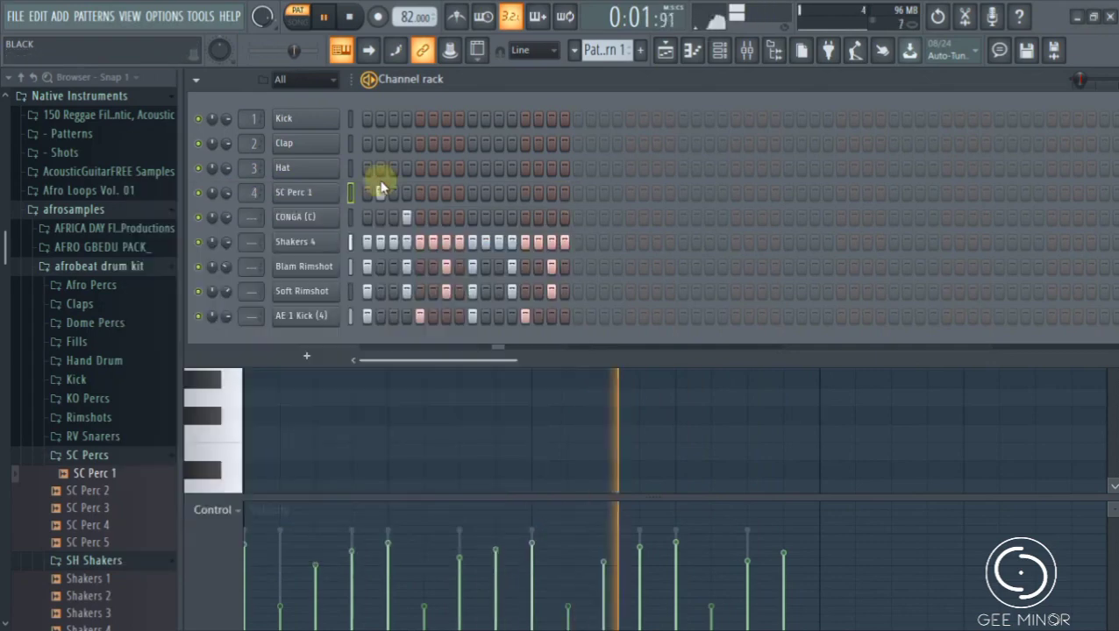
left_click(293, 218)
left_click(592, 216)
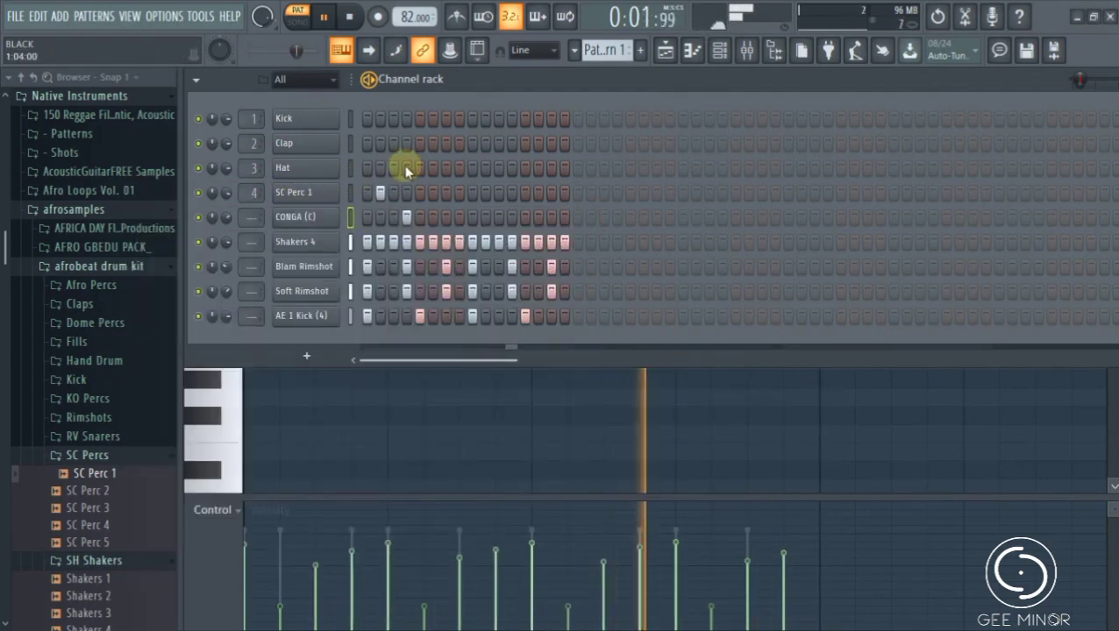
Step: Add a short fade-in and fade-out to the SC Perc 1 sample in its sampler settings
left_click(299, 193)
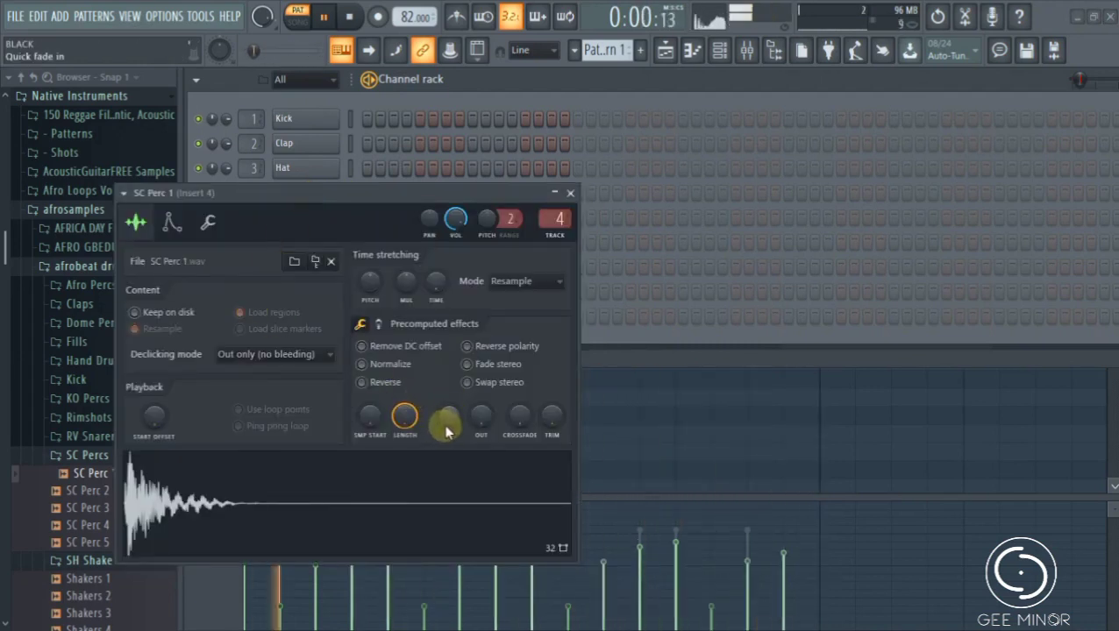
left_click_drag(449, 415, 448, 395)
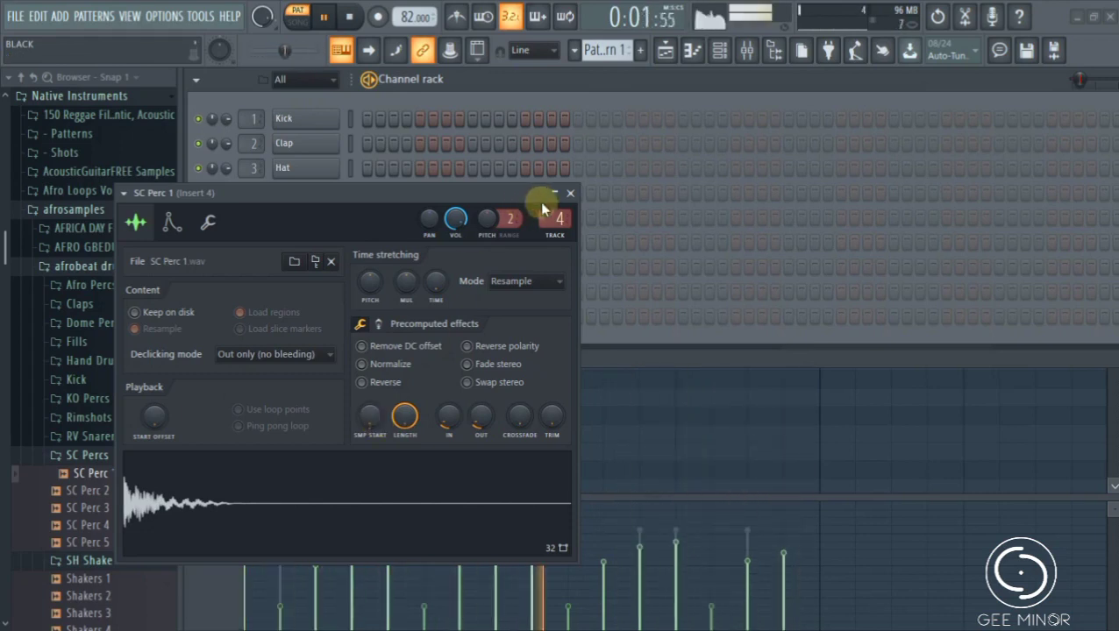
left_click(570, 193)
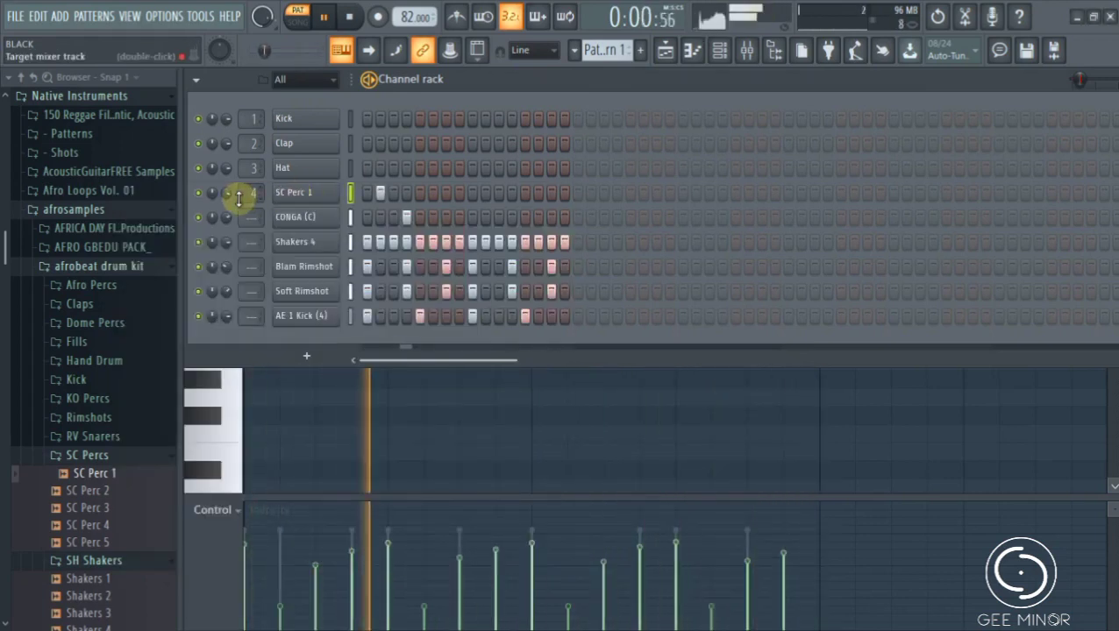
Step: Lower the SC Perc 1 channel volume and set the Soft Rimshot channel volume to 82%
left_click_drag(226, 193, 225, 212)
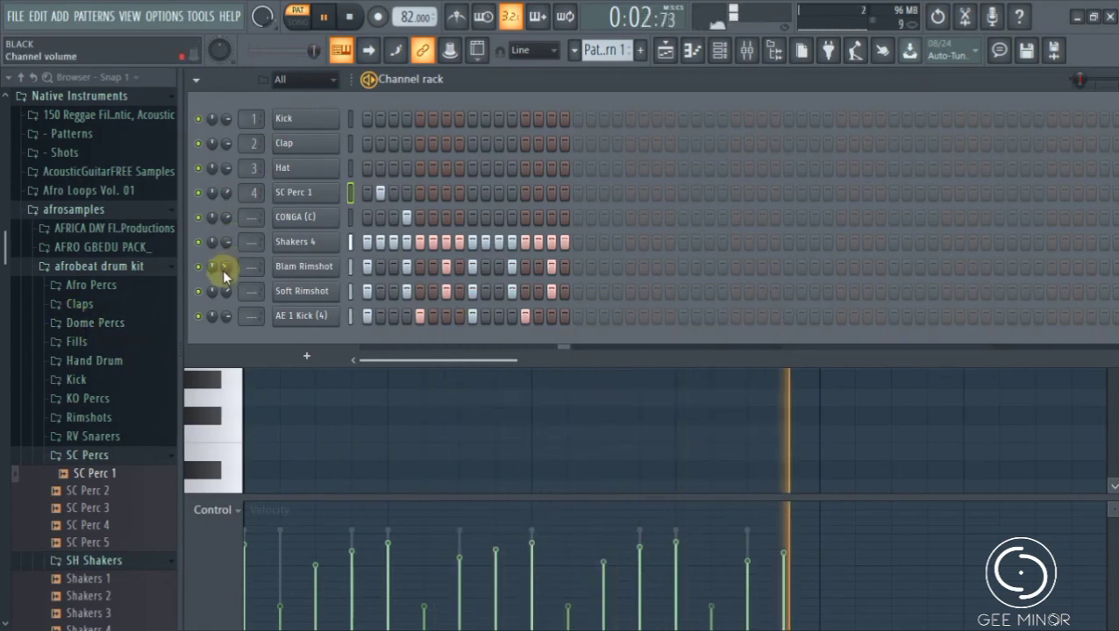
left_click_drag(229, 286, 229, 273)
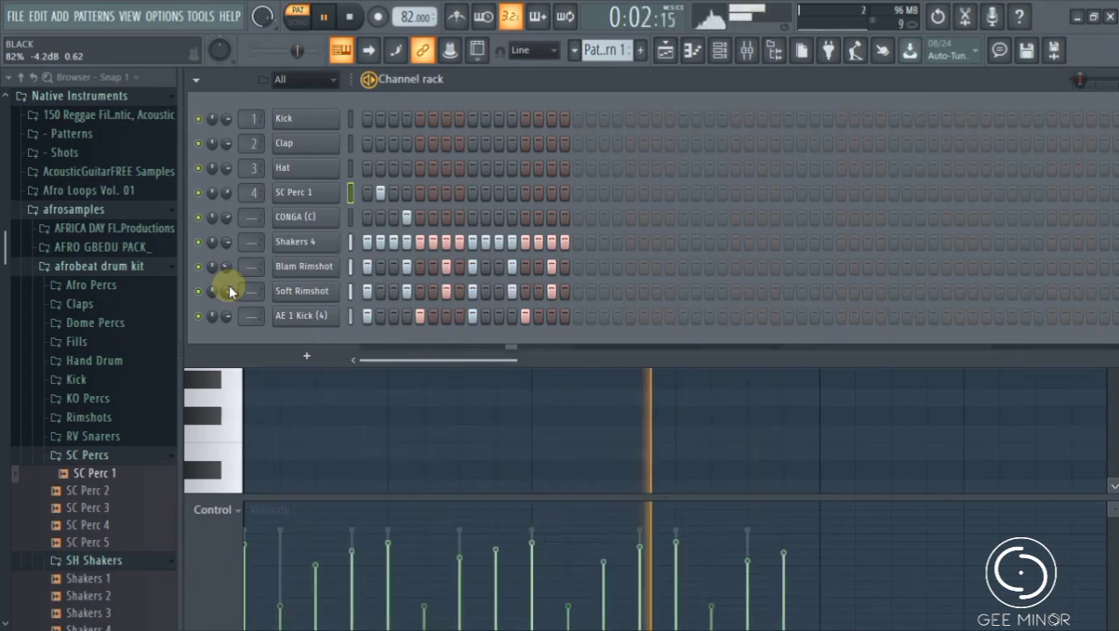
Step: Merge two consecutive Pattern 1 clips on playlist Track 1 into a single two-bar Pattern 2 clip
left_click(665, 54)
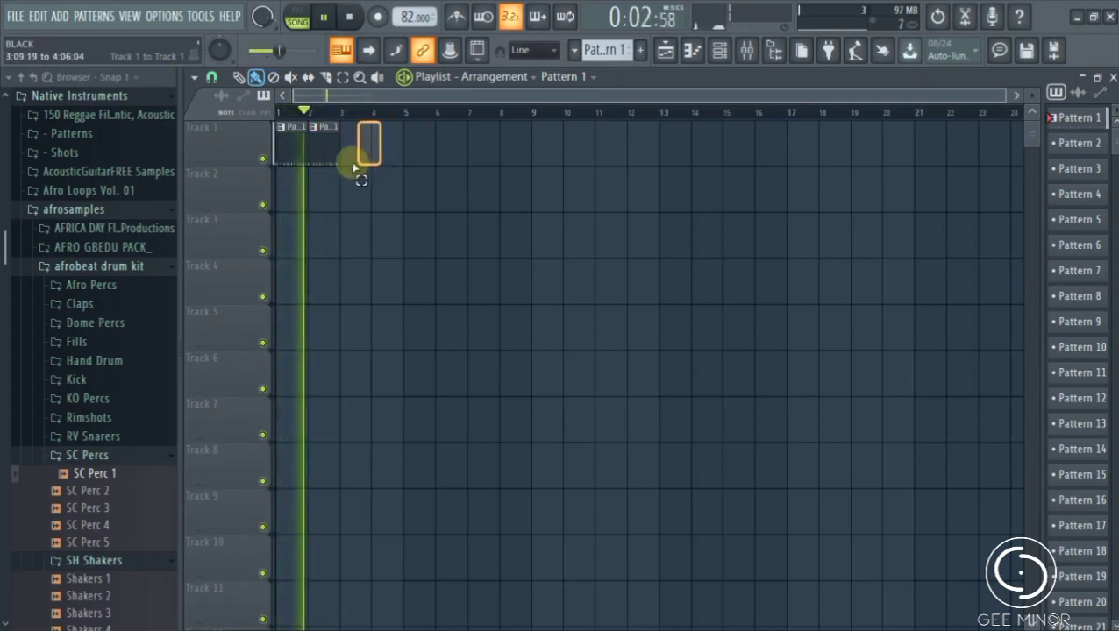
left_click_drag(355, 166, 292, 175)
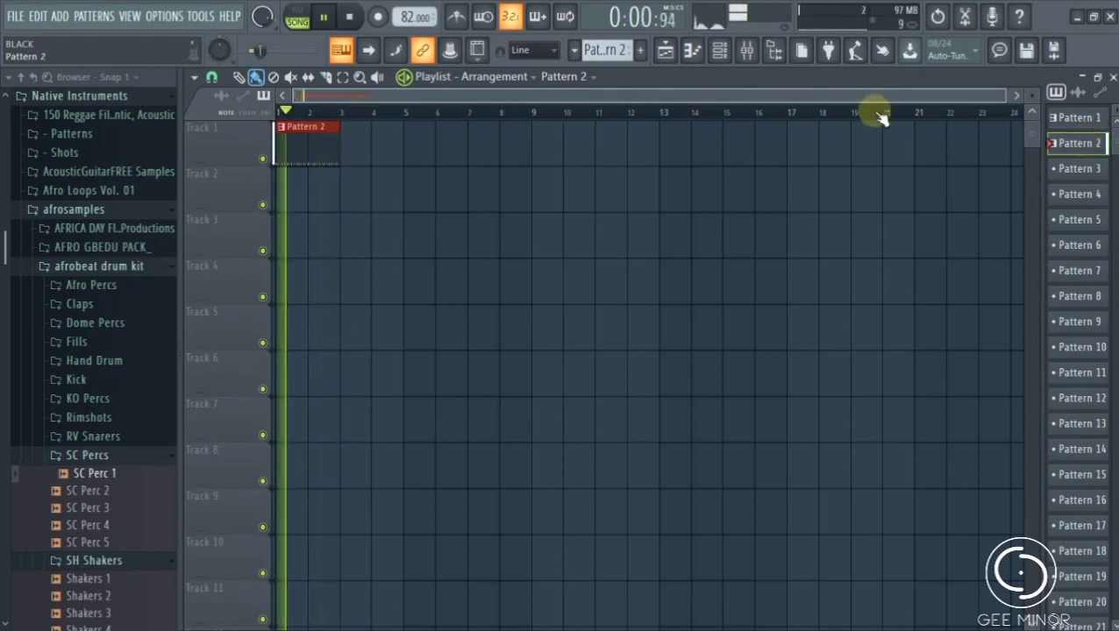
Step: Compare Pattern 1 with Pattern 2 in the Channel rack and add an SC Perc 1 hit on step 17 of Pattern 2
left_click(719, 51)
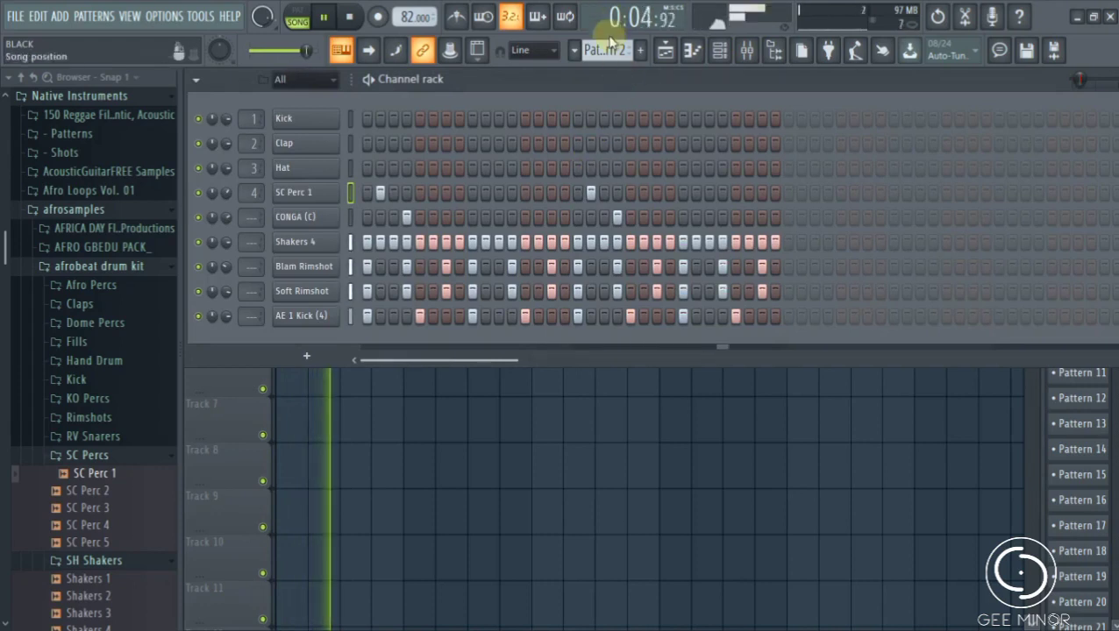
left_click_drag(607, 50, 607, 58)
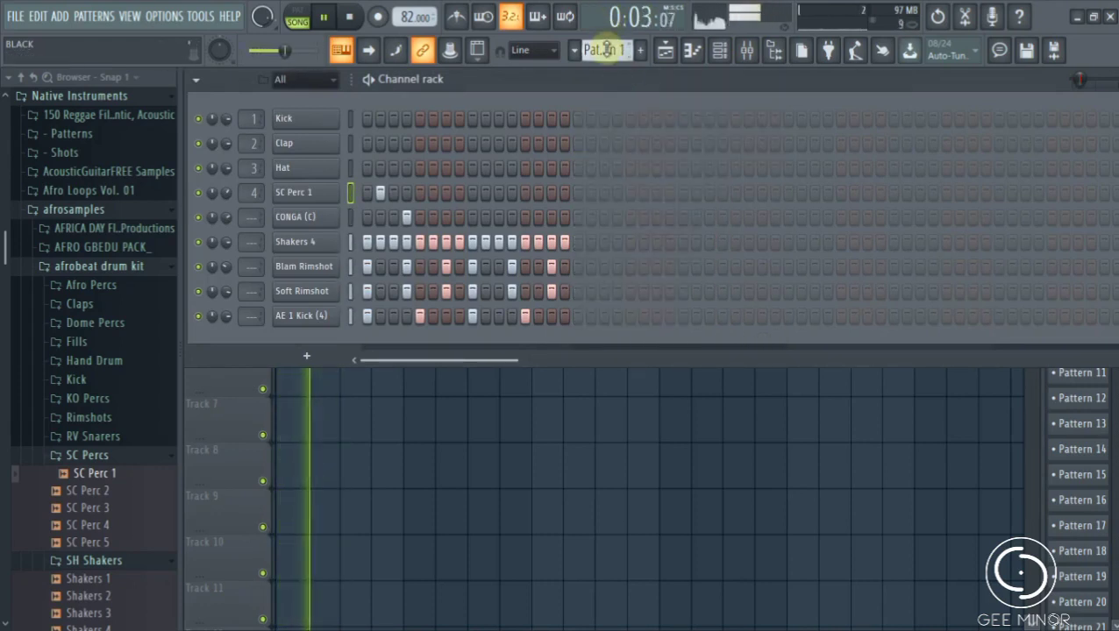
left_click_drag(607, 50, 607, 43)
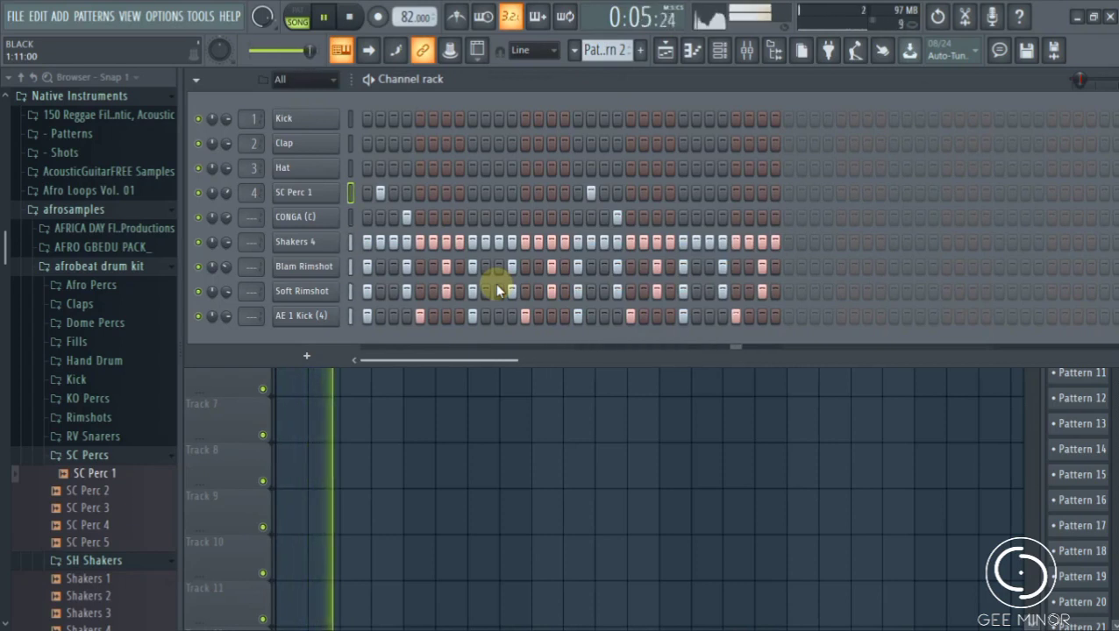
left_click(576, 192)
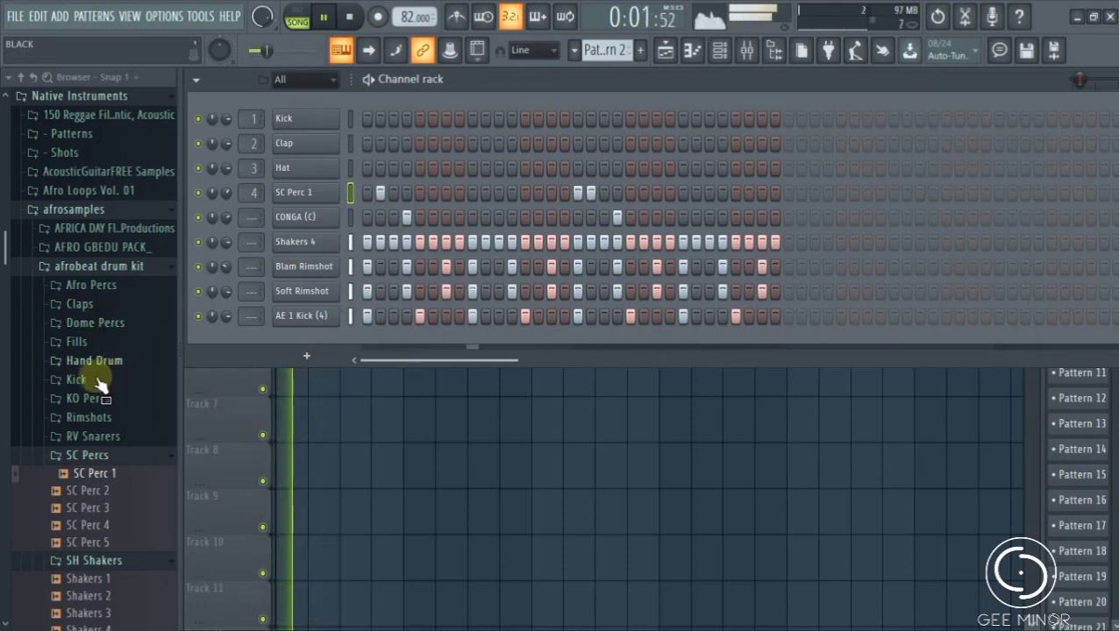
Step: Find SB_ Clap 1 in the Samy Beatz sample pack's Clap folder and load it onto the Hat channel
scroll(105, 456, "down", 10)
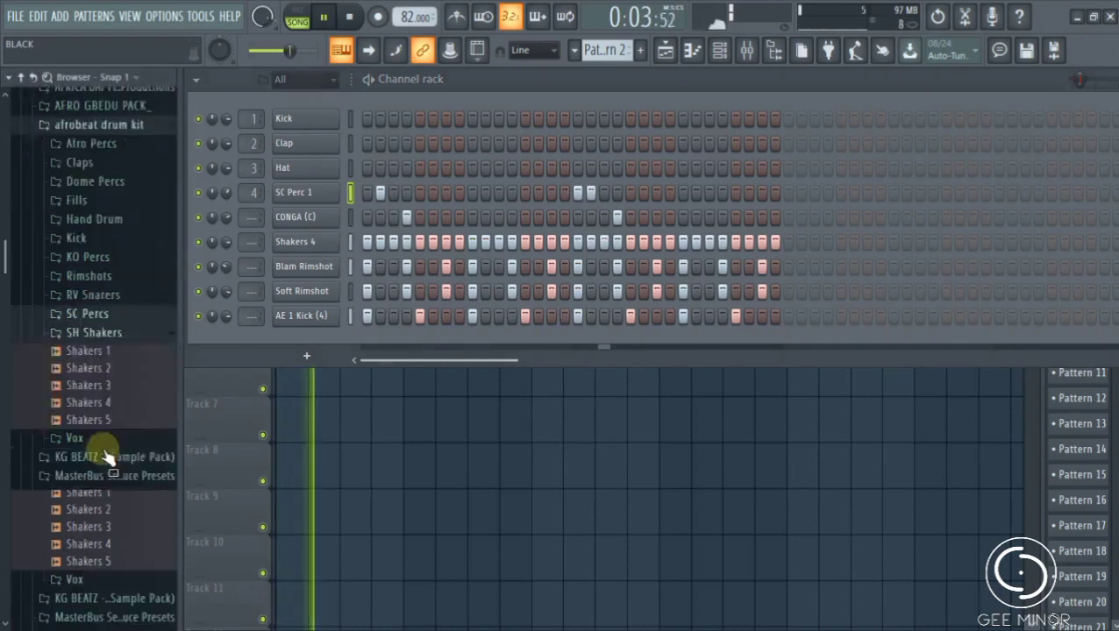
scroll(105, 456, "down", 4)
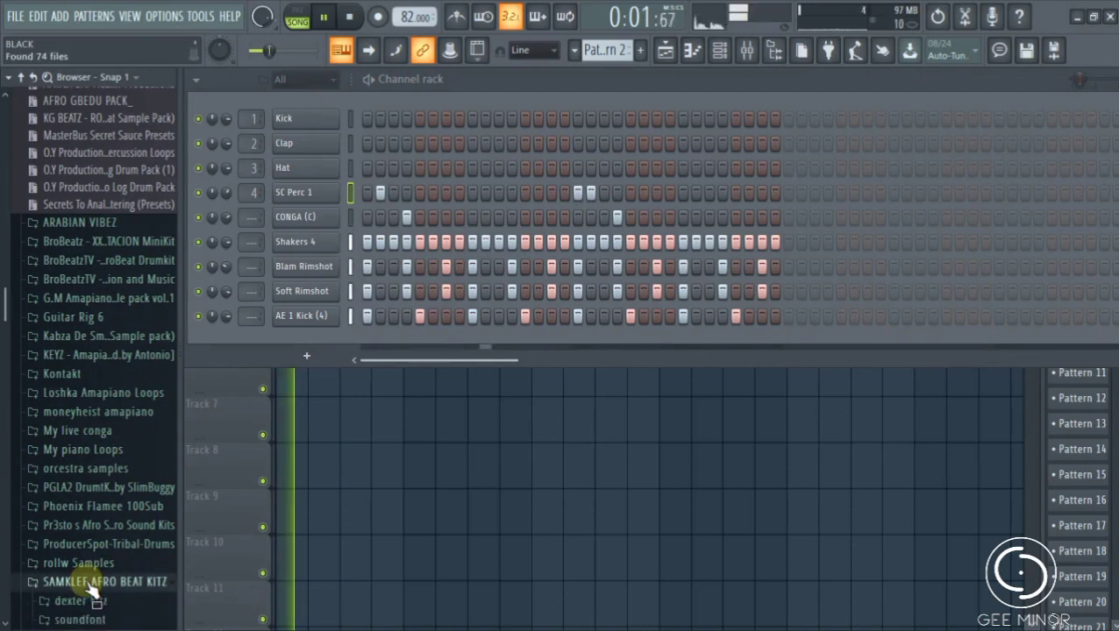
scroll(92, 590, "down", 4)
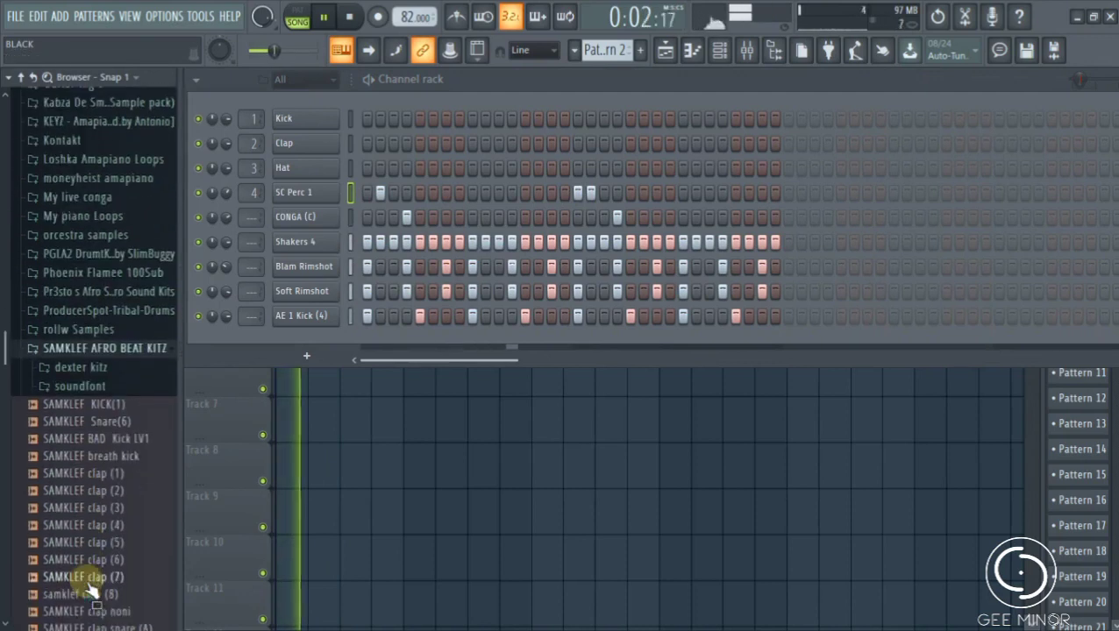
left_click(88, 349)
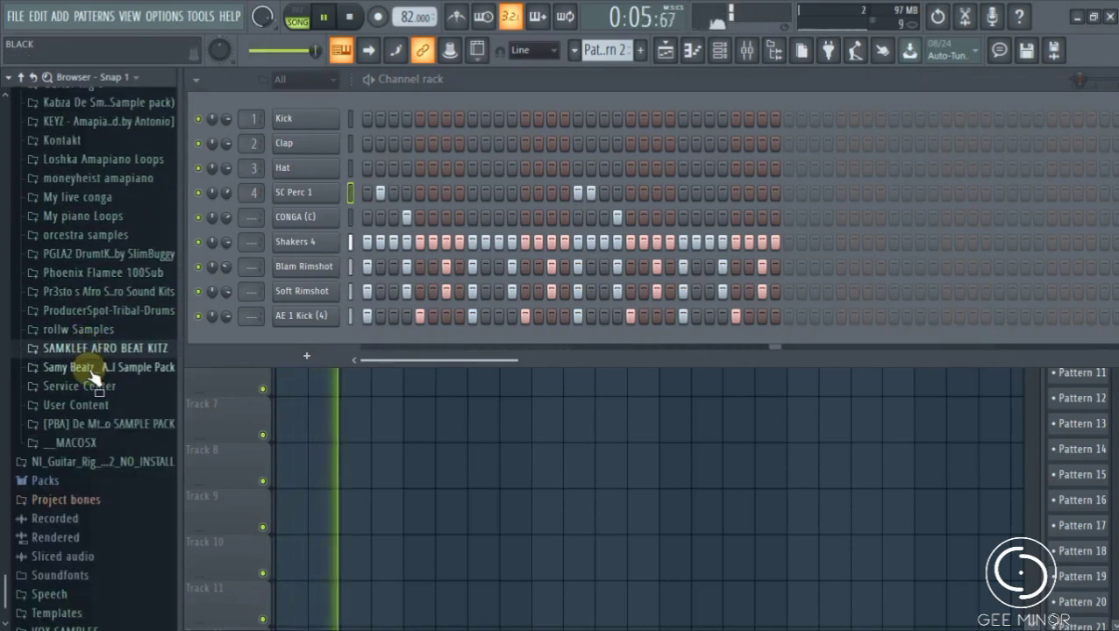
left_click(92, 369)
scroll(90, 480, "down", 3)
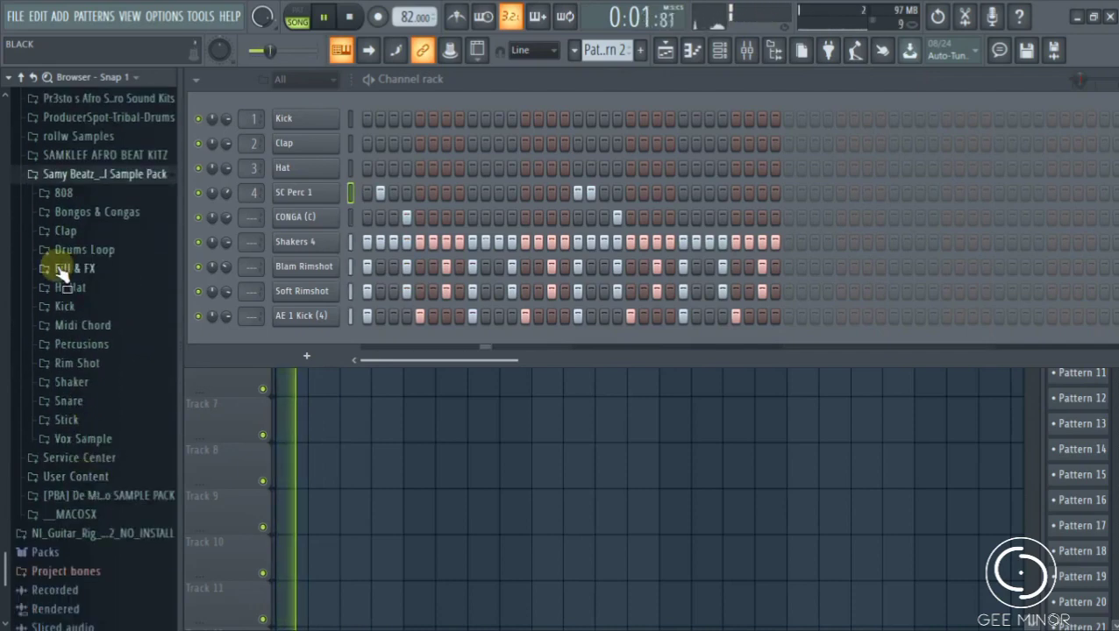
left_click(67, 231)
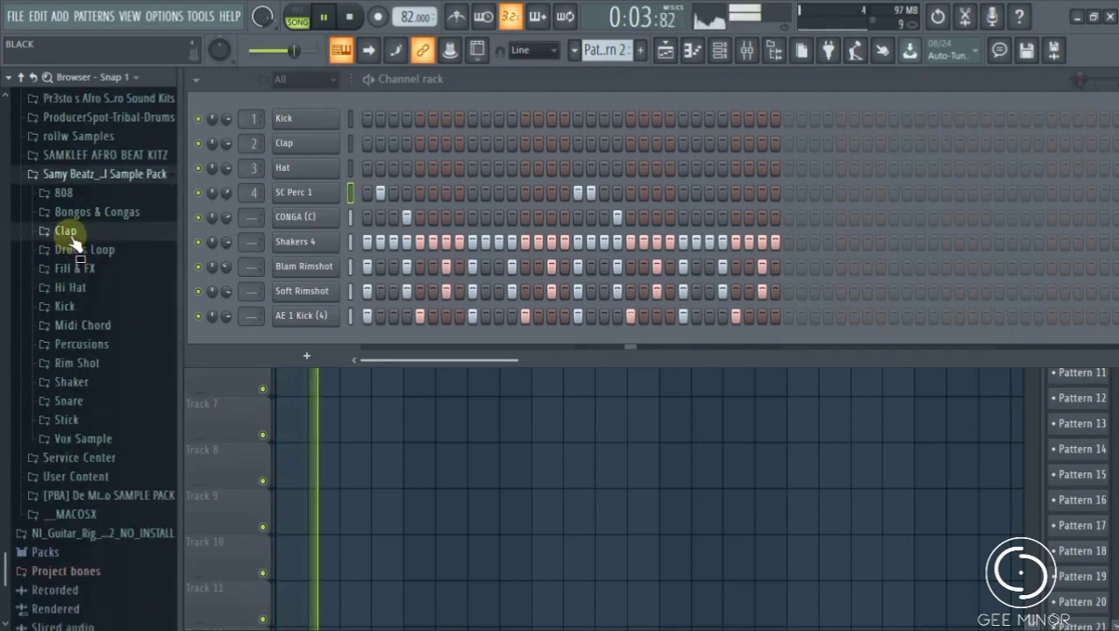
left_click(66, 231)
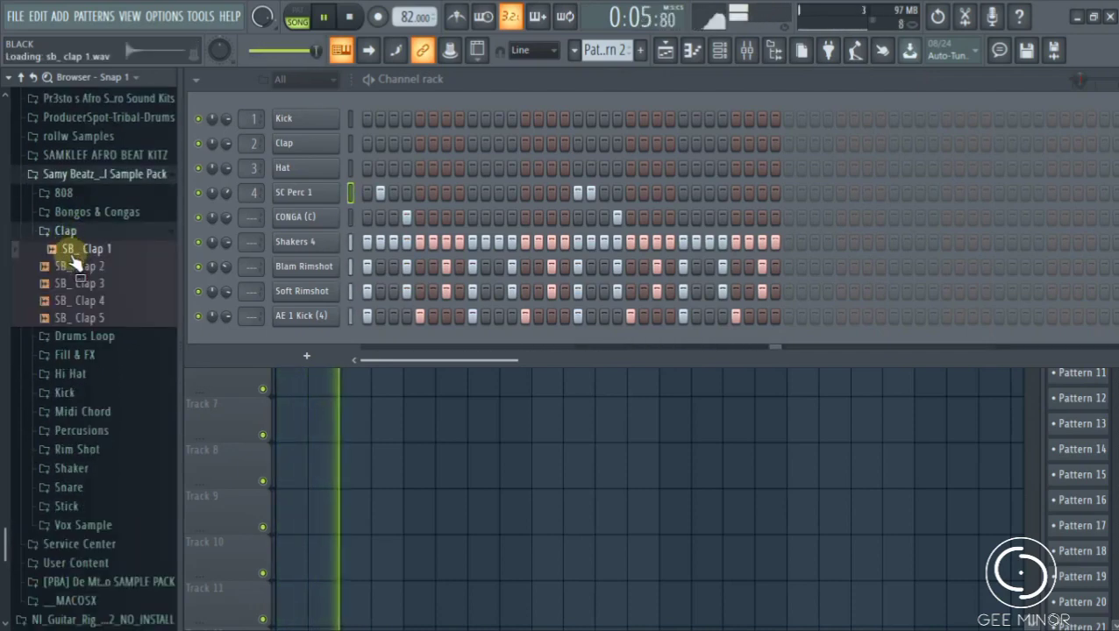
left_click_drag(270, 171, 290, 161)
Step: Program a single SB_ Clap 1 hit on step 1 and lower that channel's volume to 31%
left_click(367, 168)
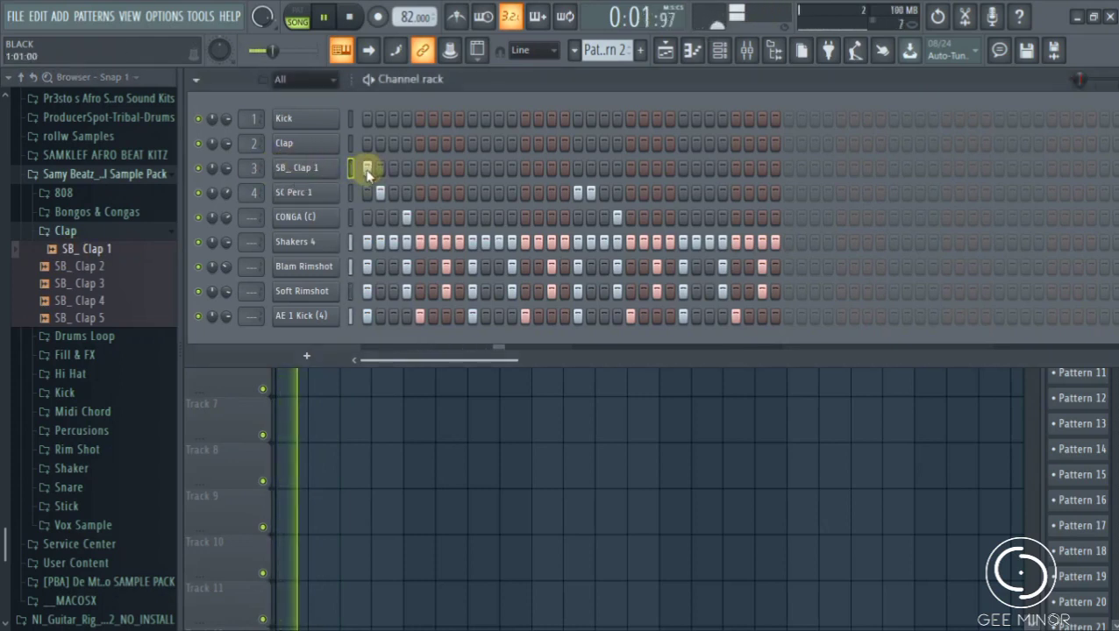
left_click_drag(227, 172, 227, 178)
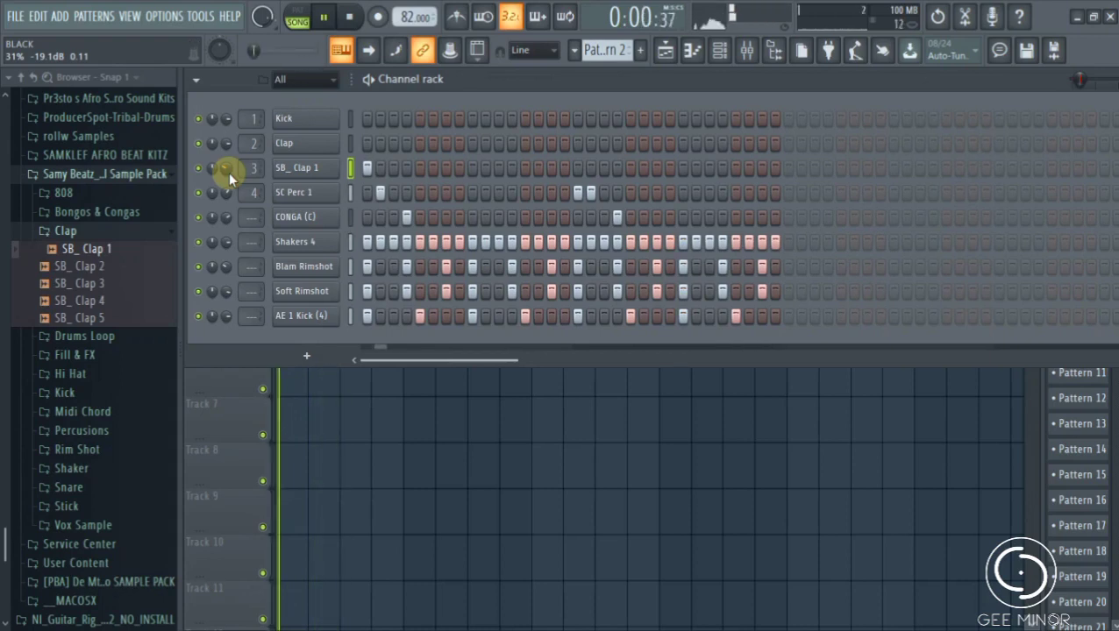
Step: Duplicate the Pattern 2 clip repeatedly along playlist Track 1 through bar 106 and play back the end of the arrangement
left_click(667, 53)
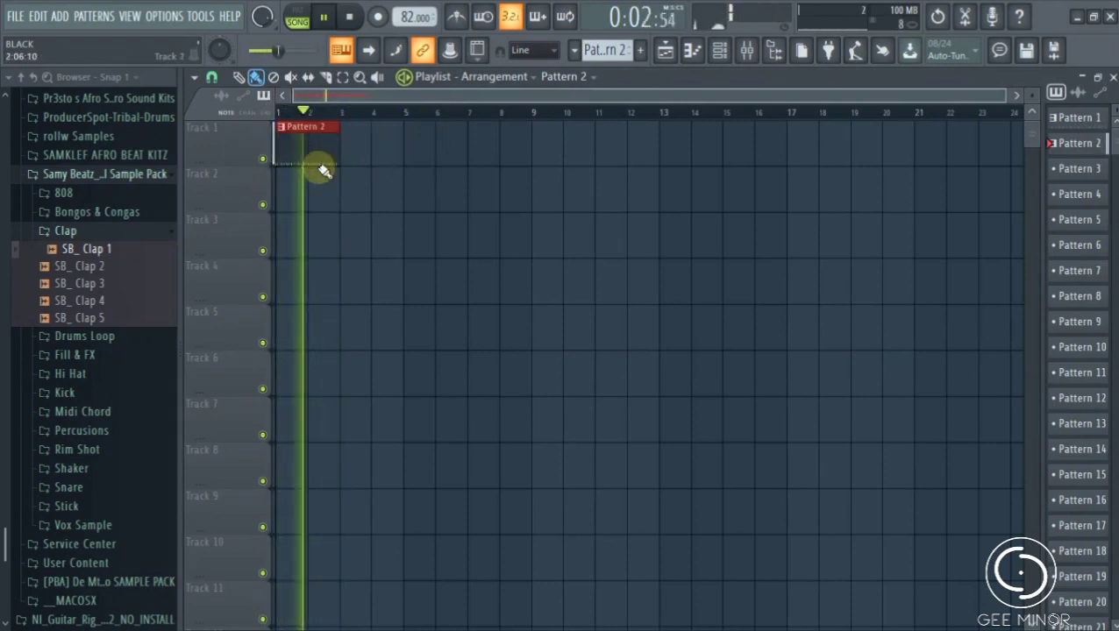
key("ctrl+b")
key("ctrl+b")
key("ctrl+b")
key("ctrl+b")
key("ctrl+b")
key("ctrl+b")
key("ctrl+b")
key("ctrl+b")
key("ctrl+b")
key("ctrl+b")
key("ctrl+b")
key("ctrl+b")
key("ctrl+b")
key("ctrl+b")
key("ctrl+b")
key("ctrl+b")
key("ctrl+b")
key("ctrl+b")
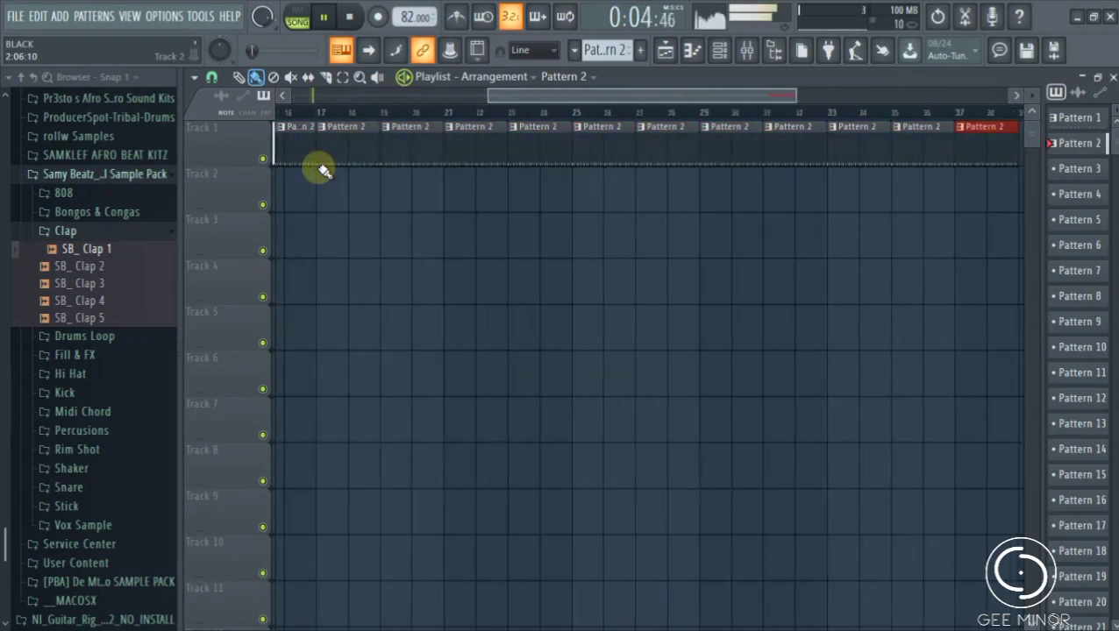
key("ctrl+b")
key("ctrl+b")
key("ctrl+b")
key("ctrl+b")
key("ctrl+b")
key("ctrl+b")
key("ctrl+b")
key("ctrl+b")
key("ctrl+b")
key("ctrl+b")
key("ctrl+b")
key("ctrl+b")
key("ctrl+b")
key("ctrl+b")
key("ctrl+b")
key("ctrl+b")
key("ctrl+b")
key("ctrl+b")
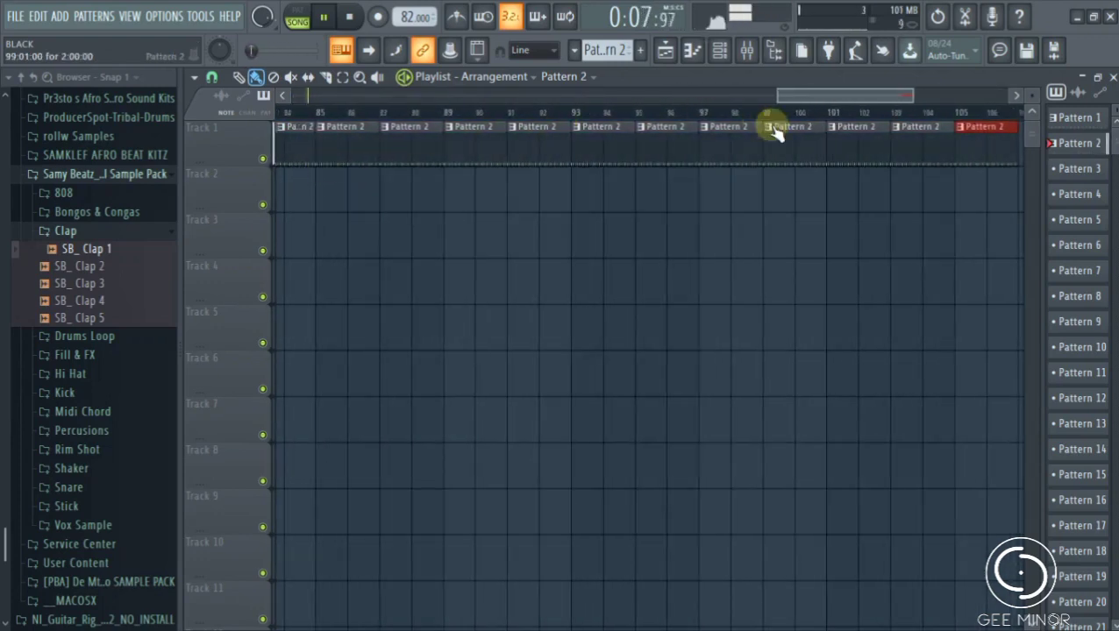
left_click(860, 111)
left_click_drag(885, 101, 918, 95)
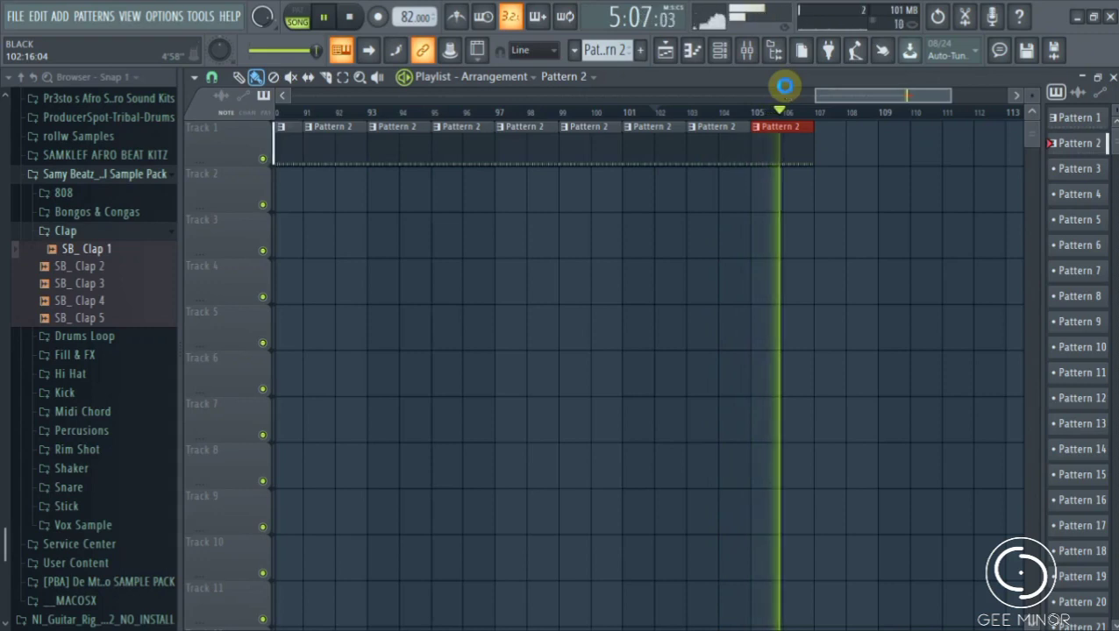
Step: Save the project in the Music folder as TUTORIAL LOOP
key("ctrl+s")
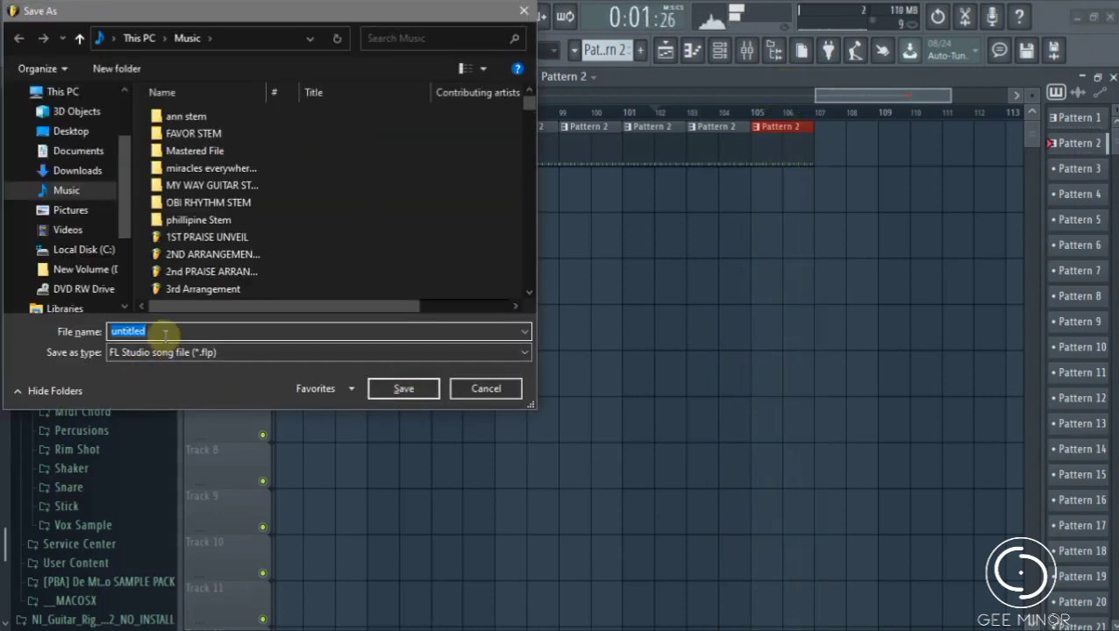
type("T")
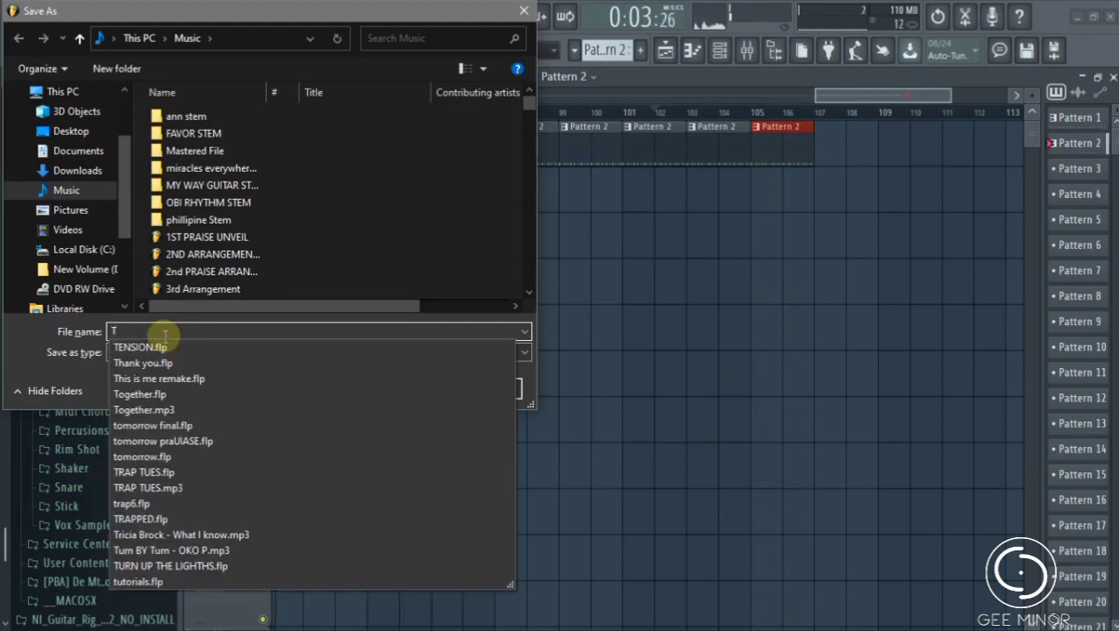
type("UTORIA")
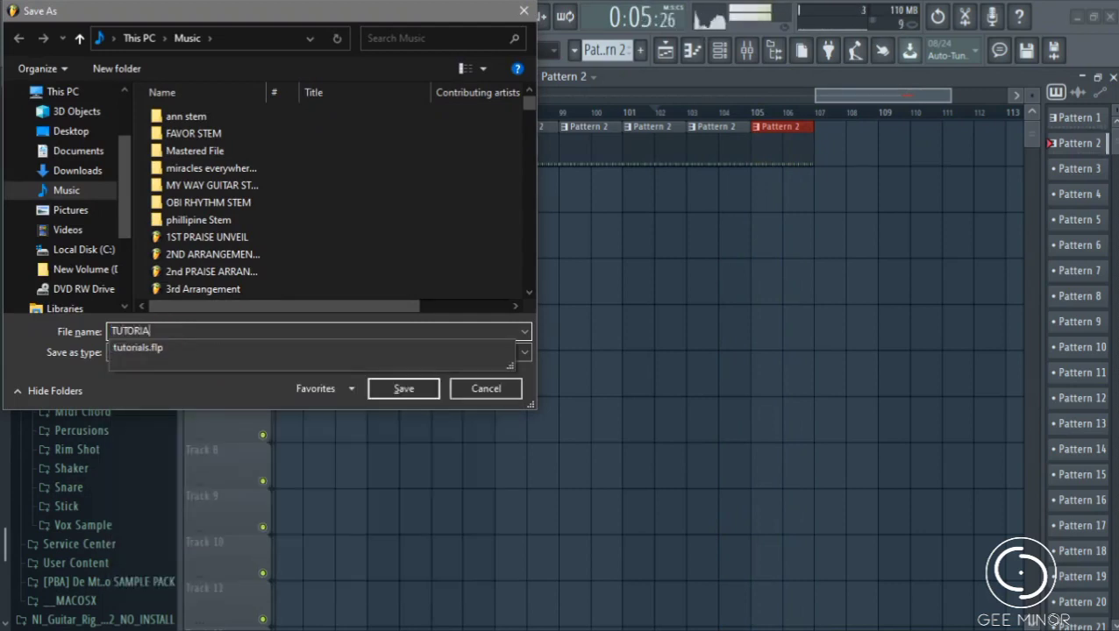
type("L LOOP")
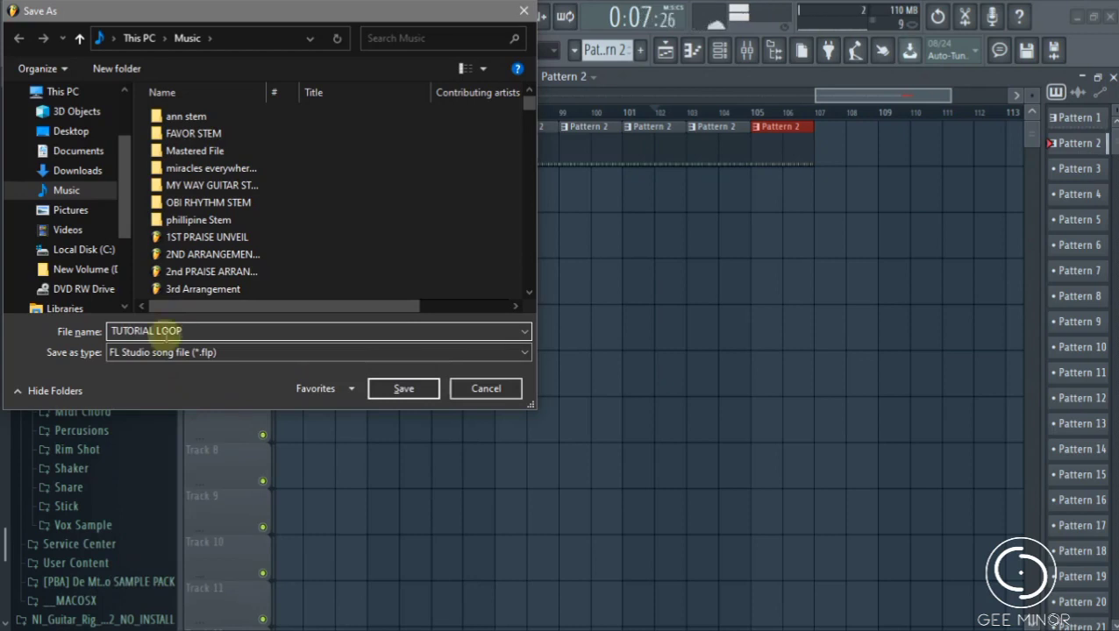
left_click(409, 393)
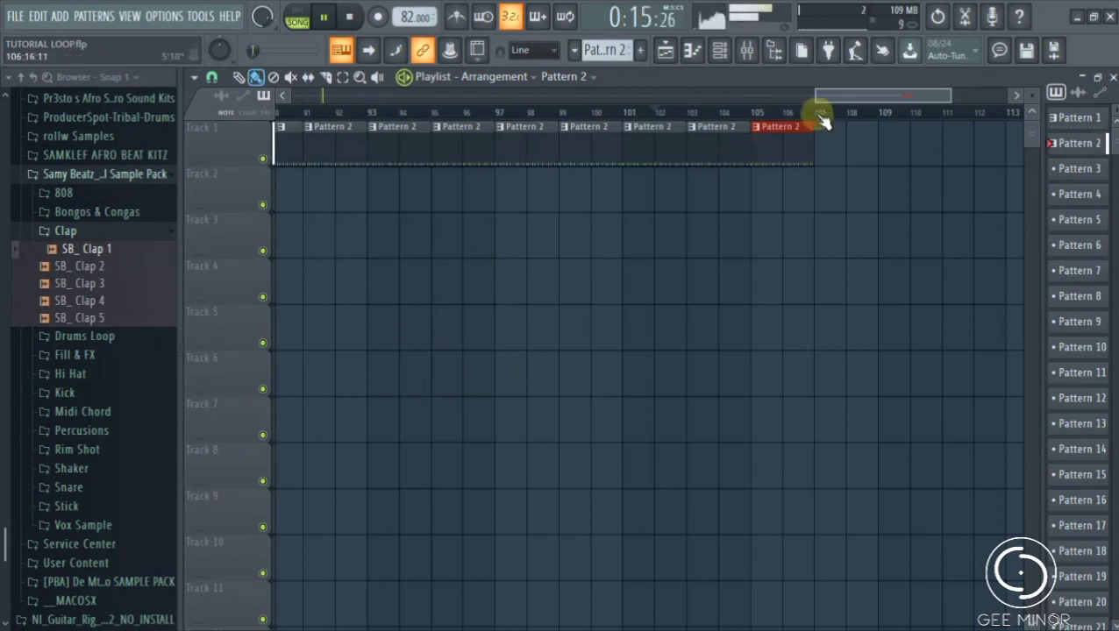
left_click_drag(828, 98, 298, 121)
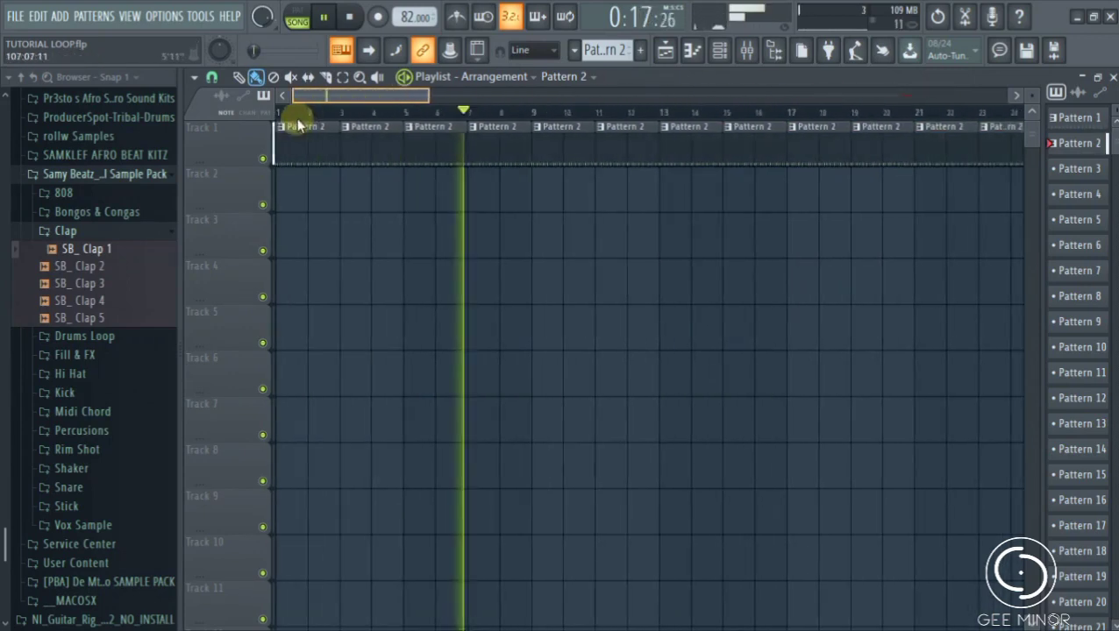
left_click_drag(428, 95, 553, 98)
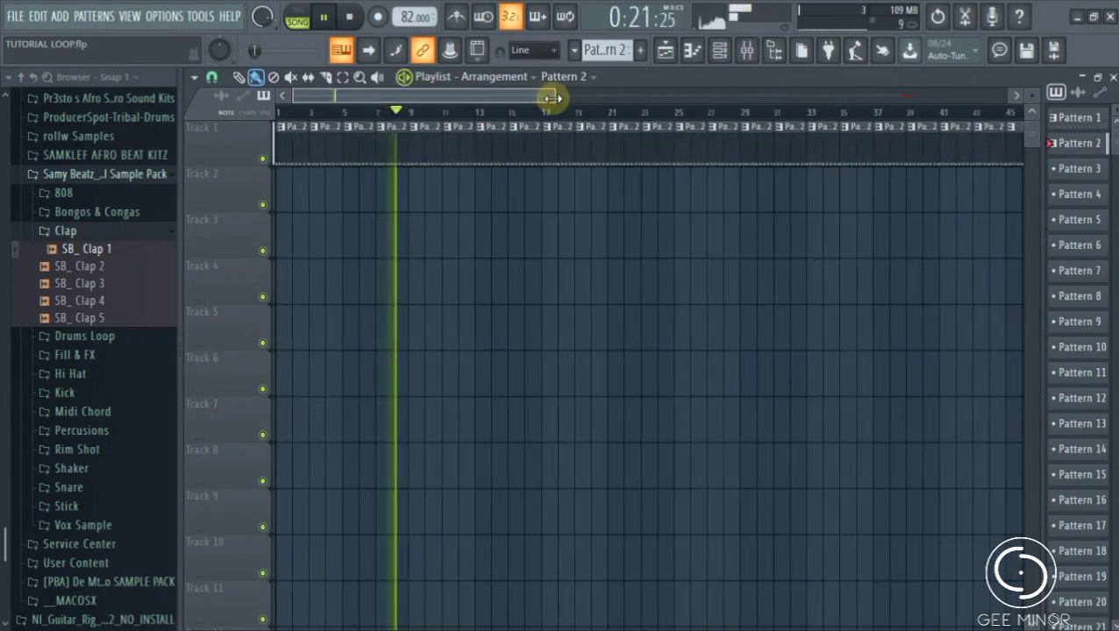